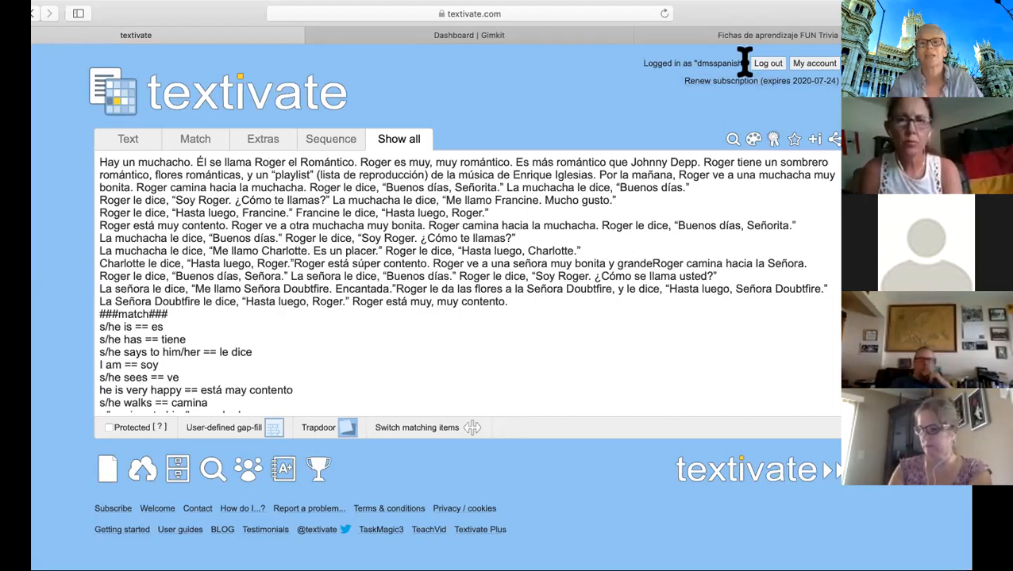
- Change the page's colour theme from the resource tools to orange
{"action": "scroll", "coordinate": [575, 141], "scroll_direction": "left", "scroll_amount": 10}
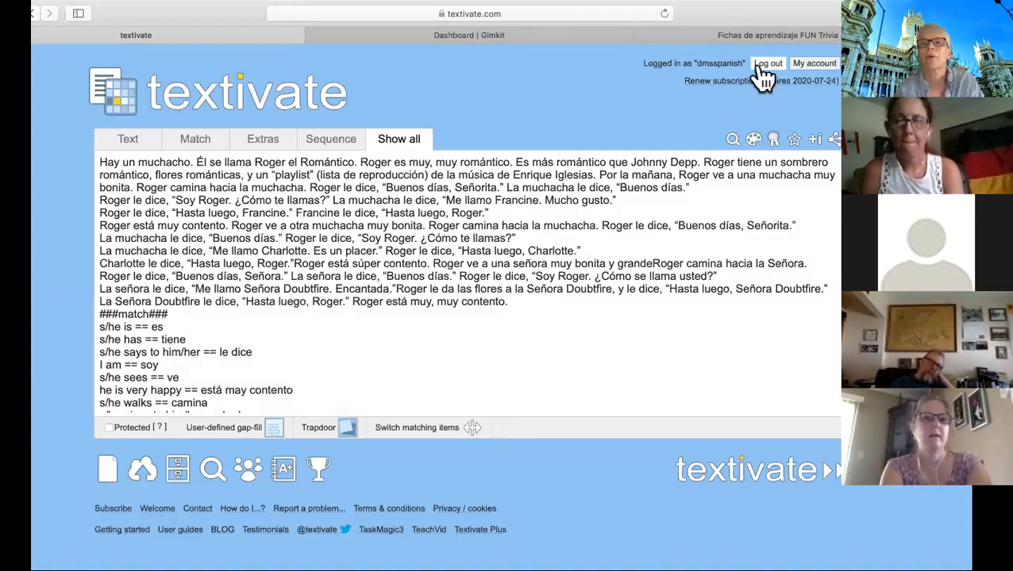
{"action": "left_click", "coordinate": [753, 141]}
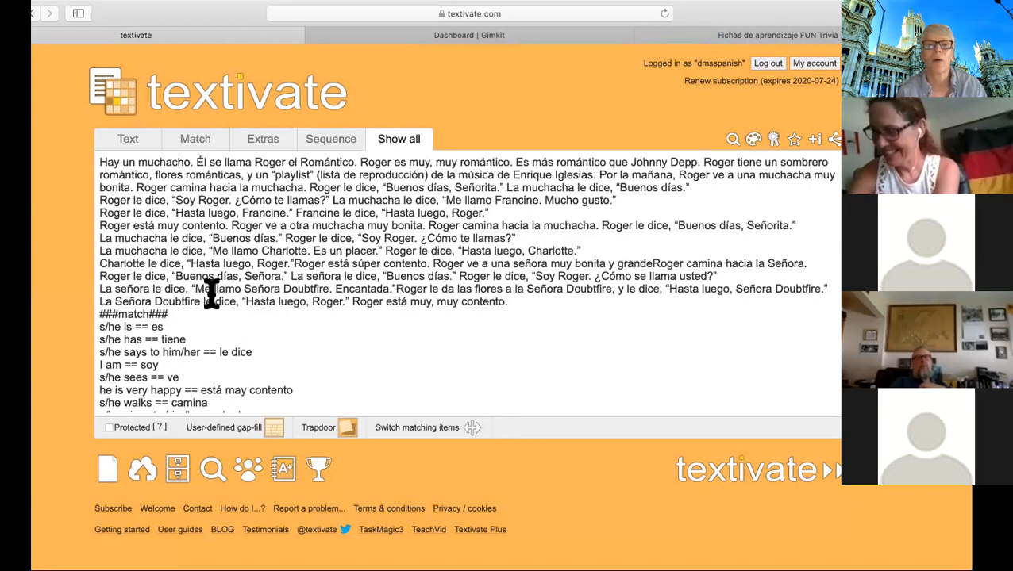
- Highlight the whole Spanish story above the match section, and show only the resource's matching items
{"action": "left_click_drag", "start_coordinate": [98, 163], "coordinate": [684, 294]}
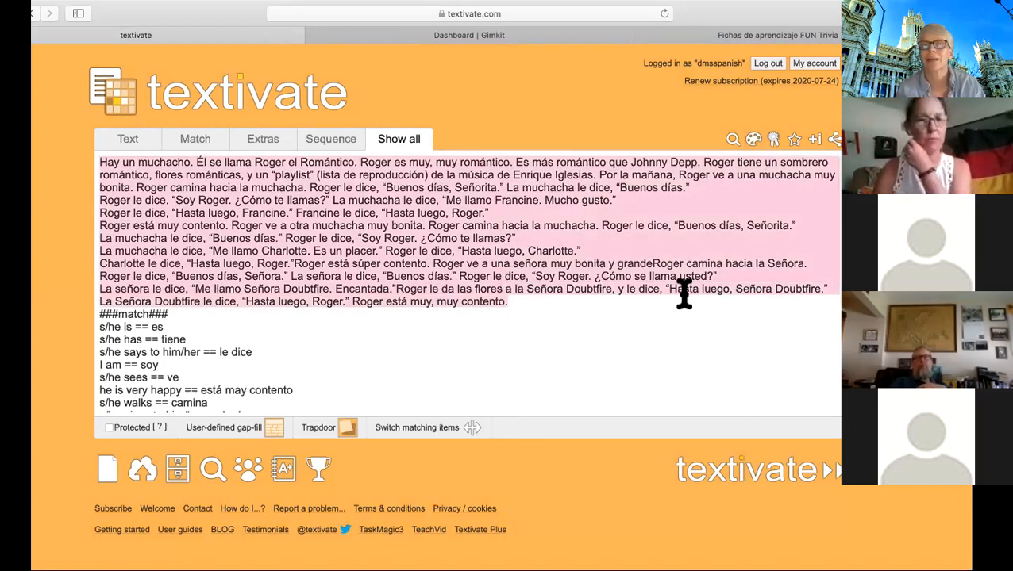
{"action": "left_click", "coordinate": [616, 345]}
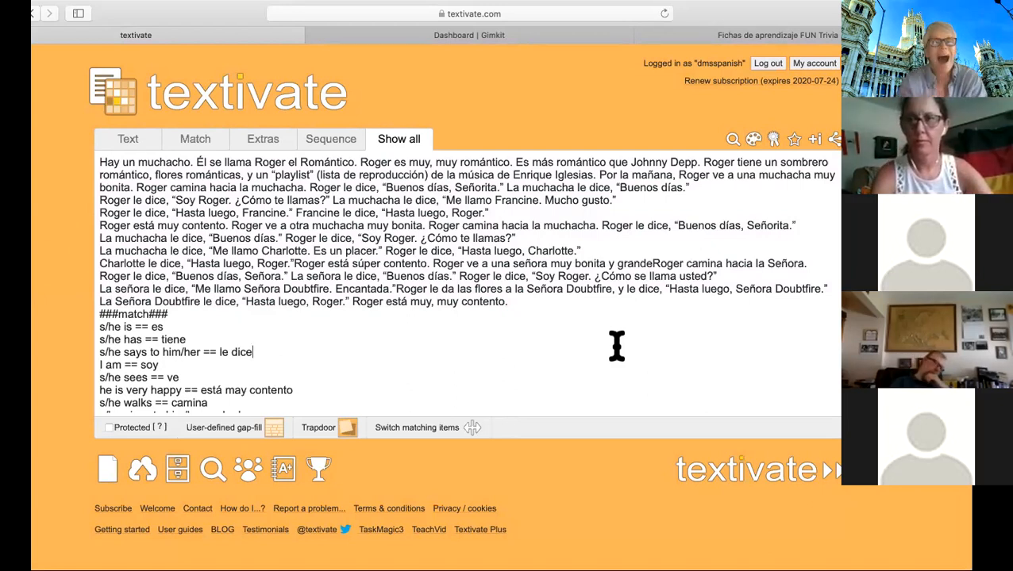
{"action": "left_click", "coordinate": [192, 147]}
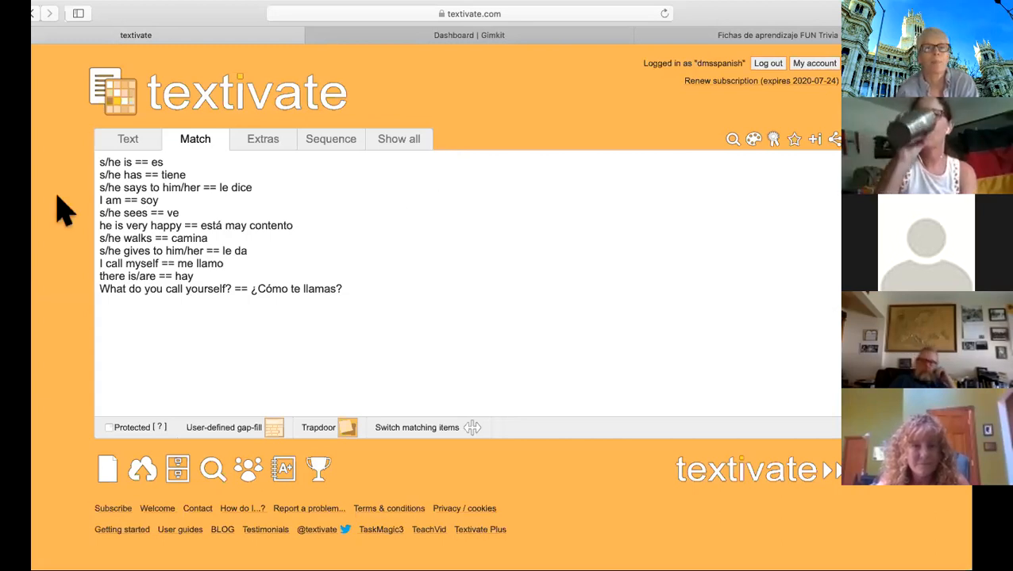
- Switch the matching items so Spanish comes first, and switch them back to English first
{"action": "left_click", "coordinate": [474, 430]}
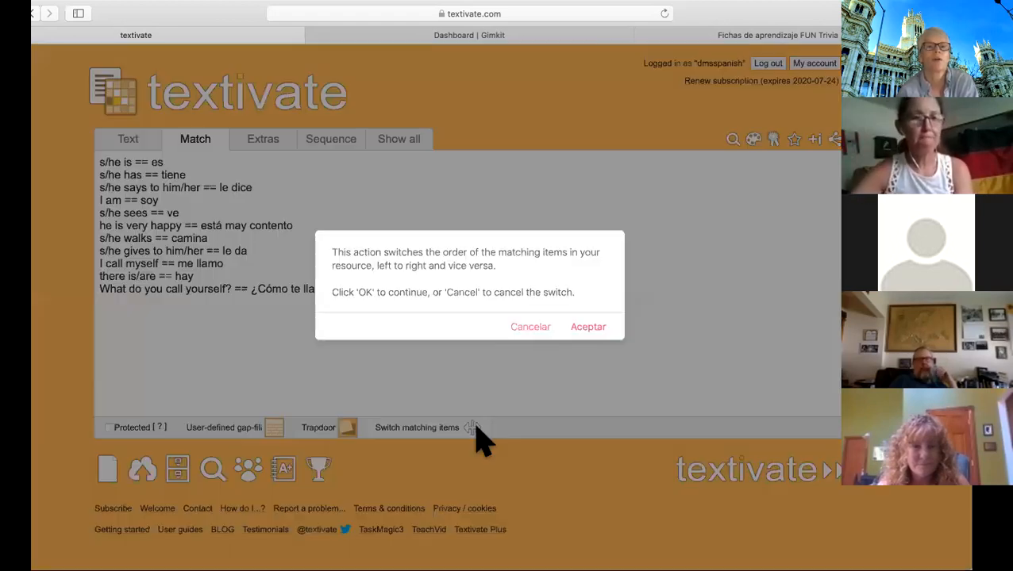
{"action": "left_click", "coordinate": [589, 333]}
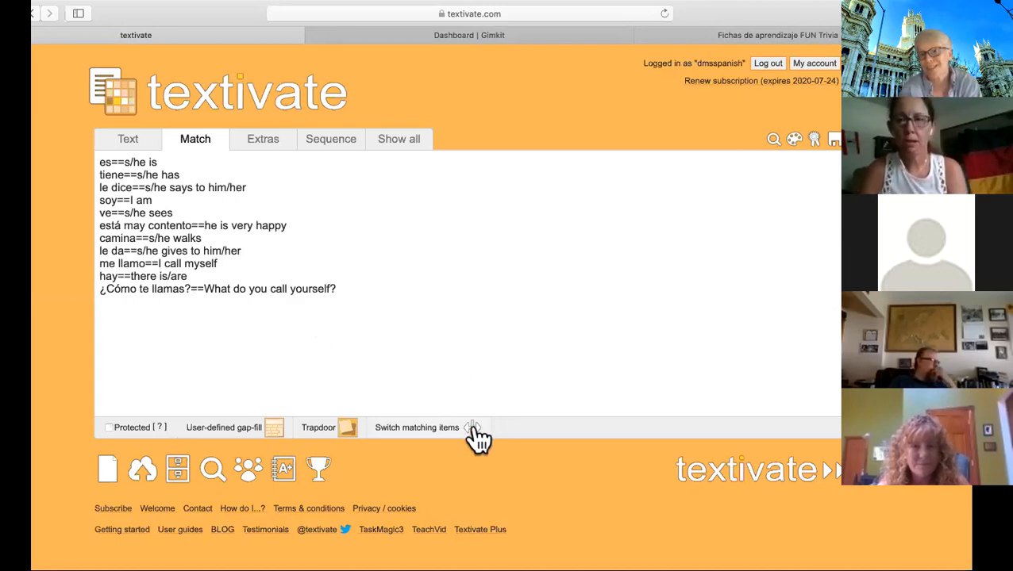
{"action": "left_click", "coordinate": [473, 429]}
{"action": "left_click", "coordinate": [588, 332]}
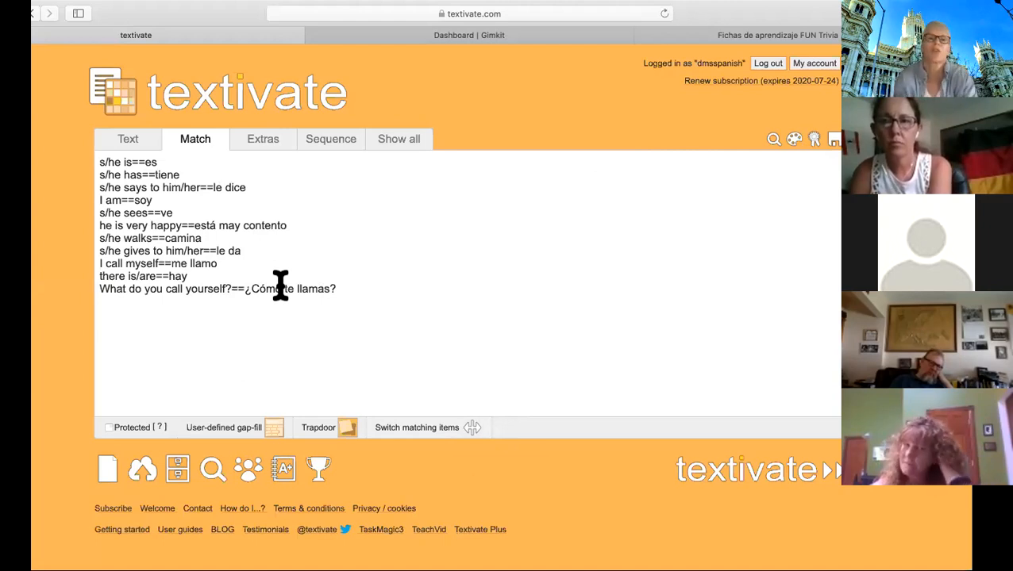
- Compare the resource's story text with its list of matching vocabulary items
{"action": "left_click", "coordinate": [128, 143]}
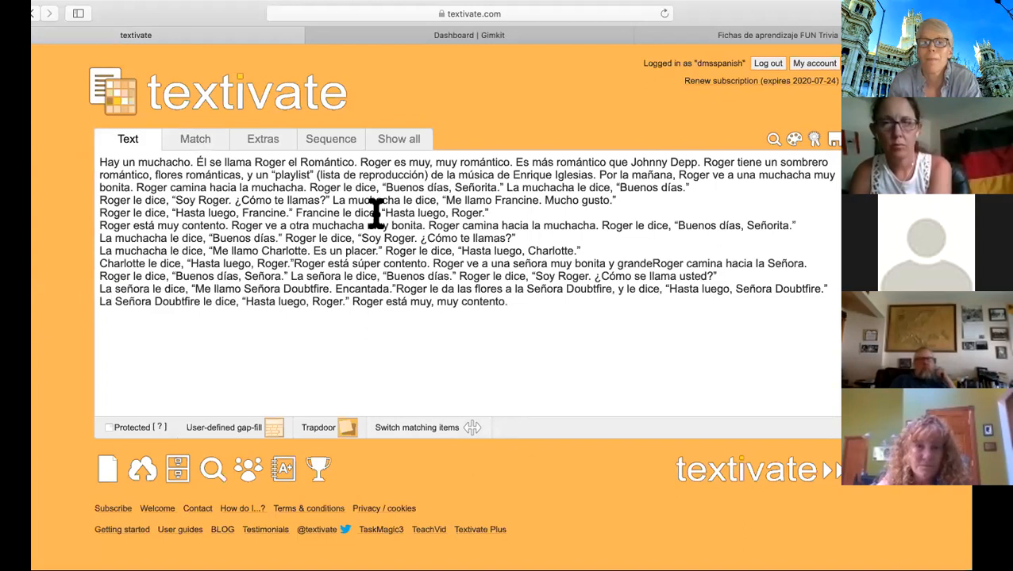
{"action": "left_click", "coordinate": [197, 142]}
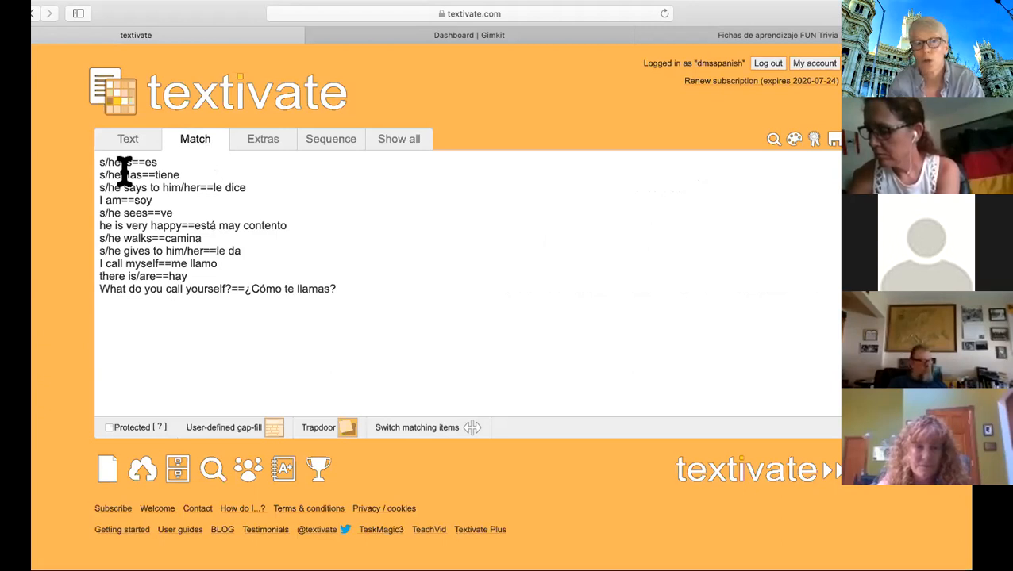
{"action": "left_click", "coordinate": [132, 139]}
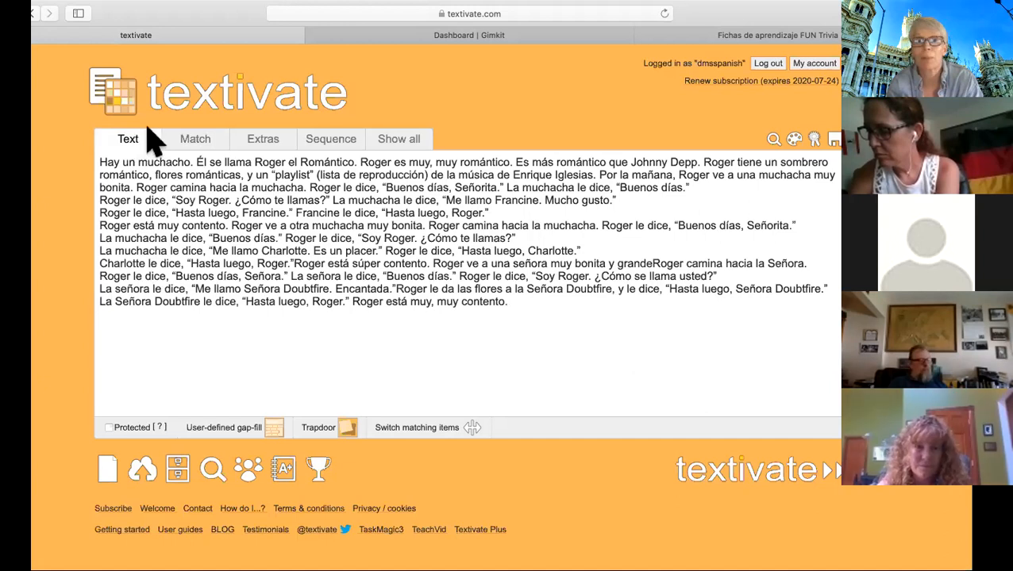
{"action": "left_click", "coordinate": [190, 146]}
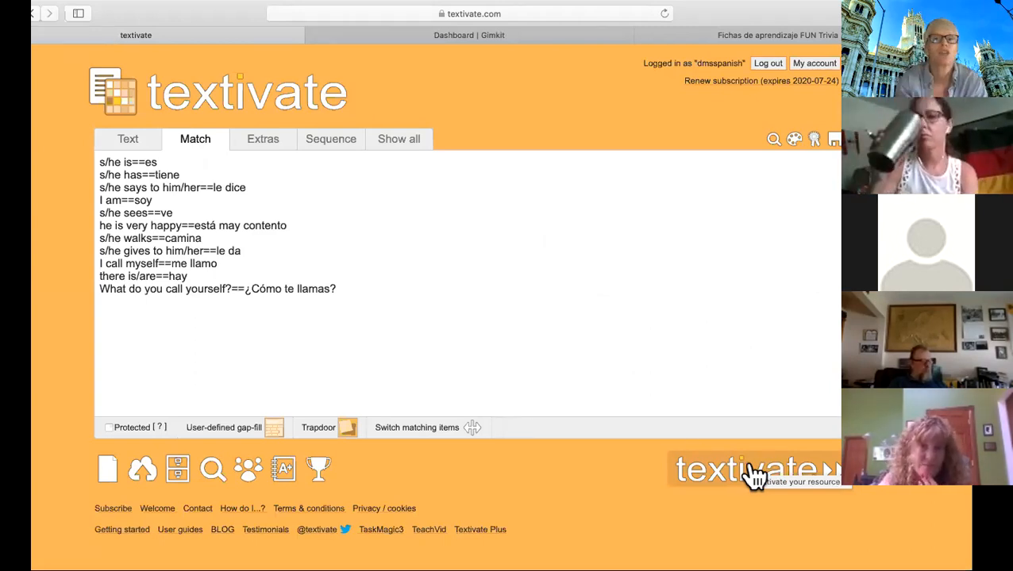
{"action": "left_click", "coordinate": [129, 140]}
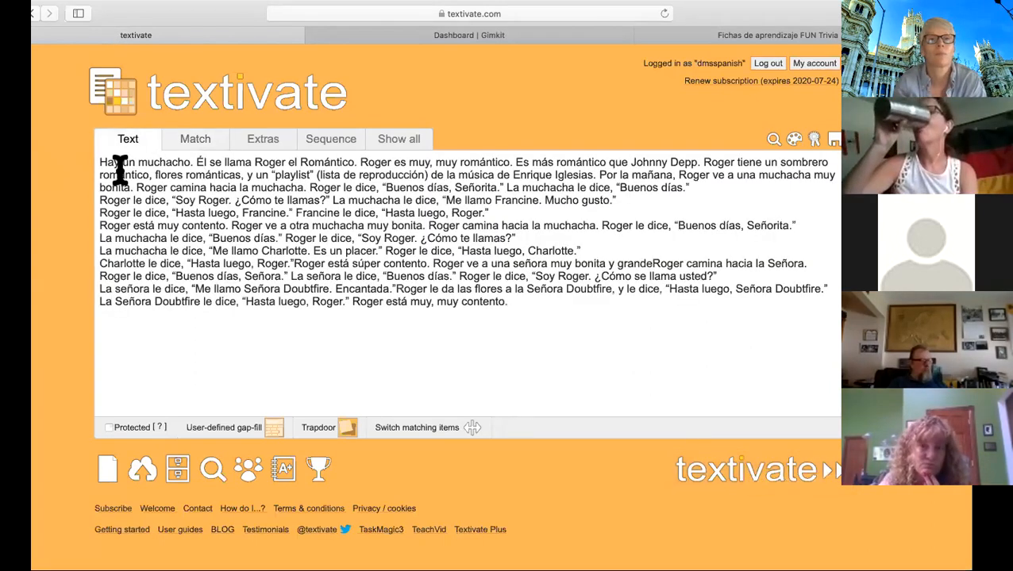
- Textivate the resource and compare the activities offered for the text with those for the matching items
{"action": "left_click", "coordinate": [769, 473]}
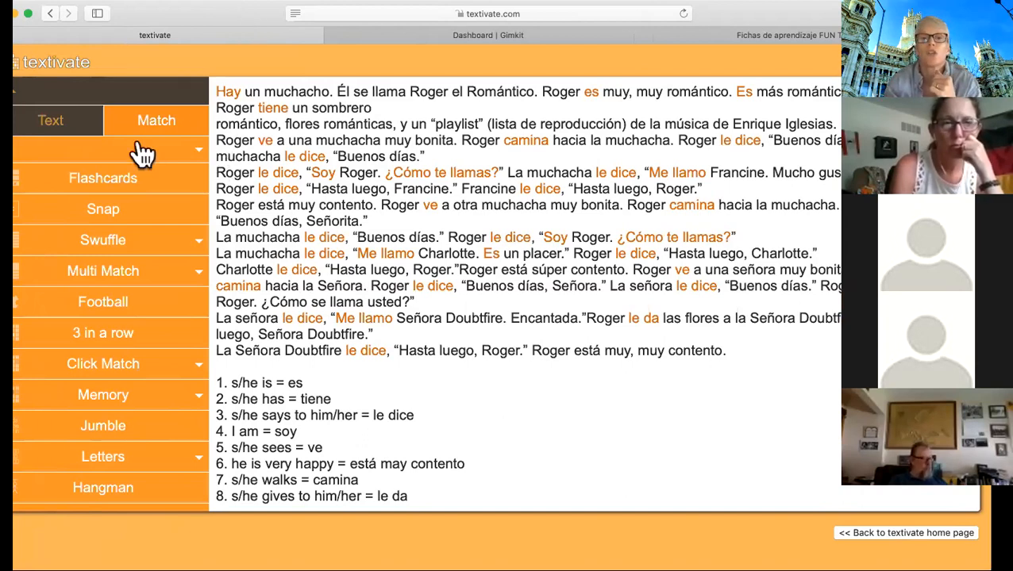
{"action": "left_click", "coordinate": [45, 127]}
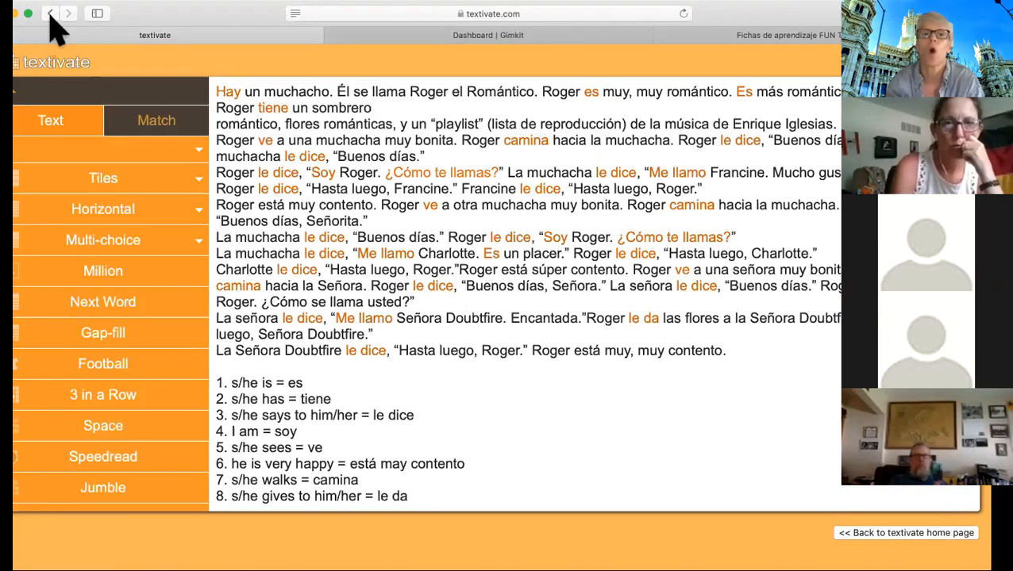
{"action": "left_click", "coordinate": [152, 125]}
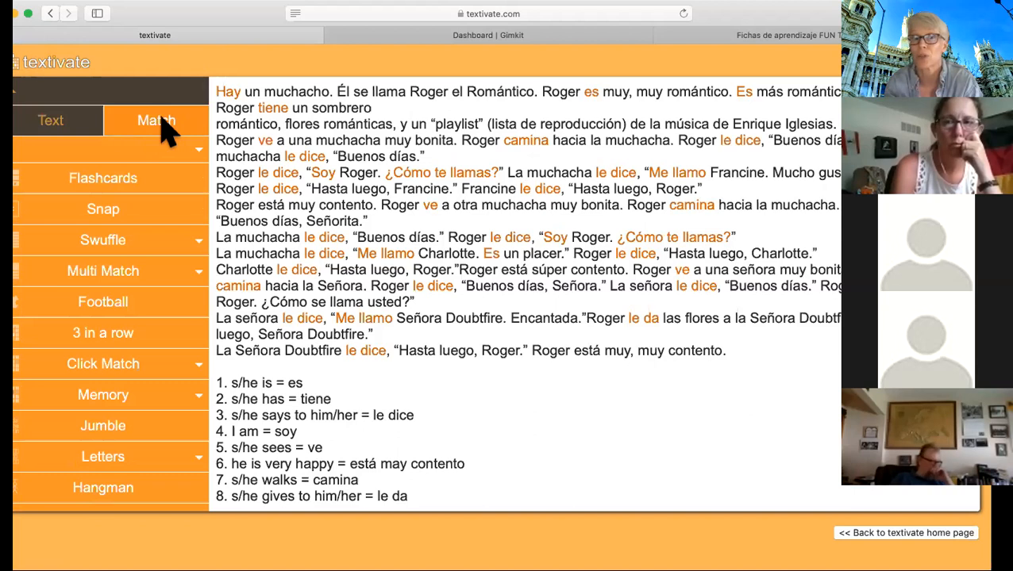
{"action": "left_click", "coordinate": [48, 132]}
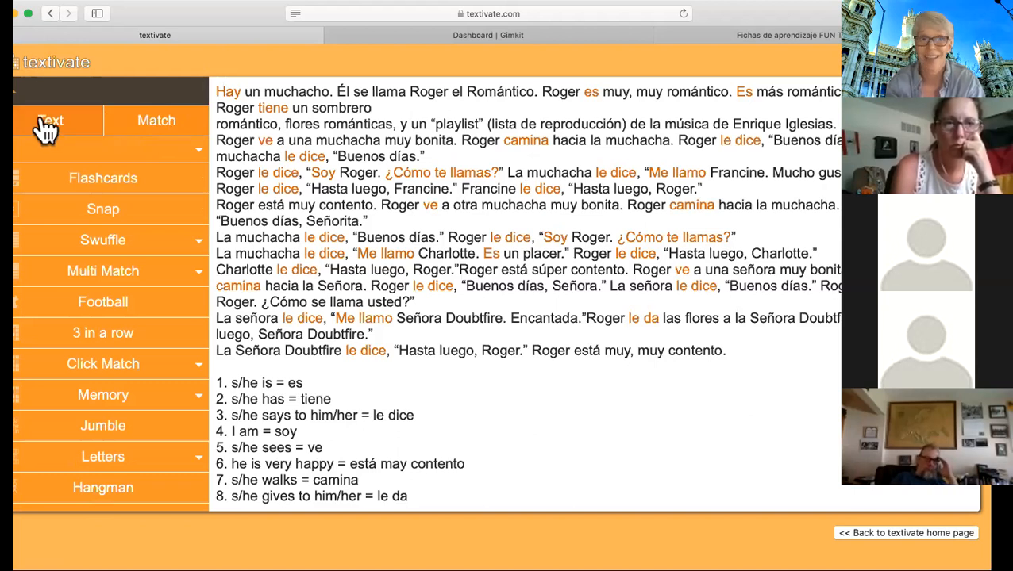
{"action": "left_click", "coordinate": [152, 134]}
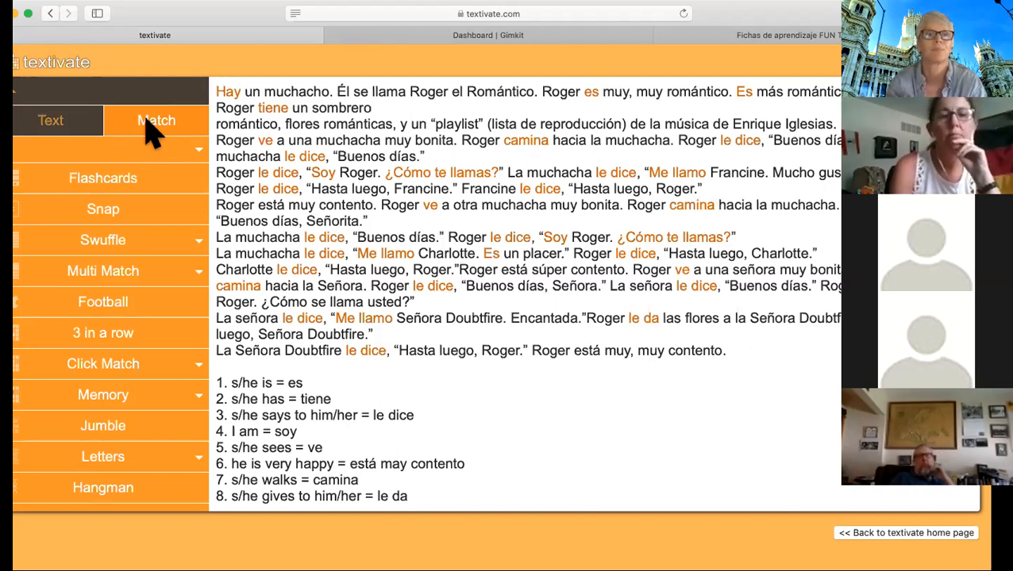
- Start the matching Flashcards, reveal the answers for "s/he is" and "s/he has", and mark both as correct
{"action": "left_click", "coordinate": [111, 179]}
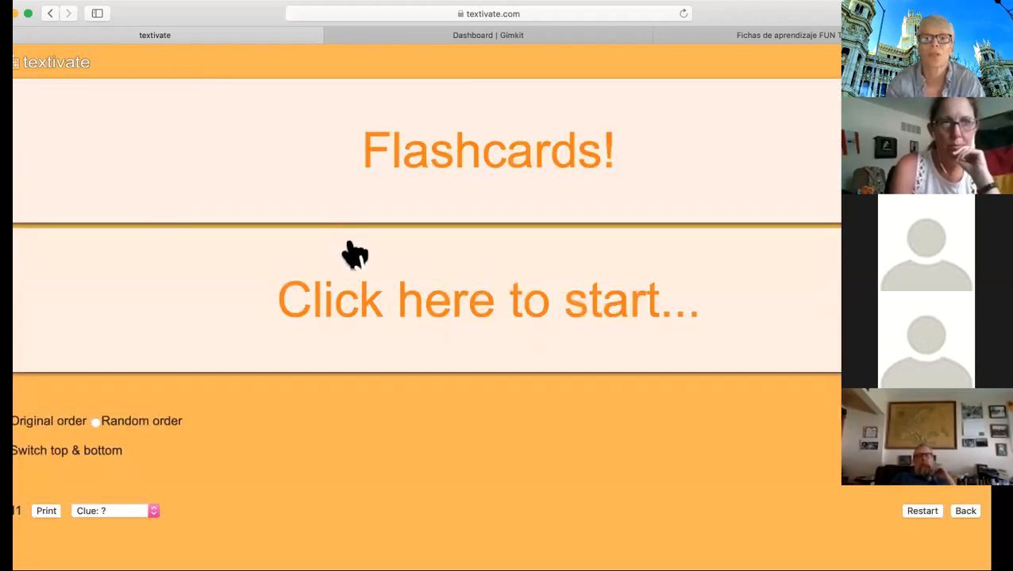
{"action": "left_click", "coordinate": [453, 281]}
{"action": "left_click", "coordinate": [452, 282]}
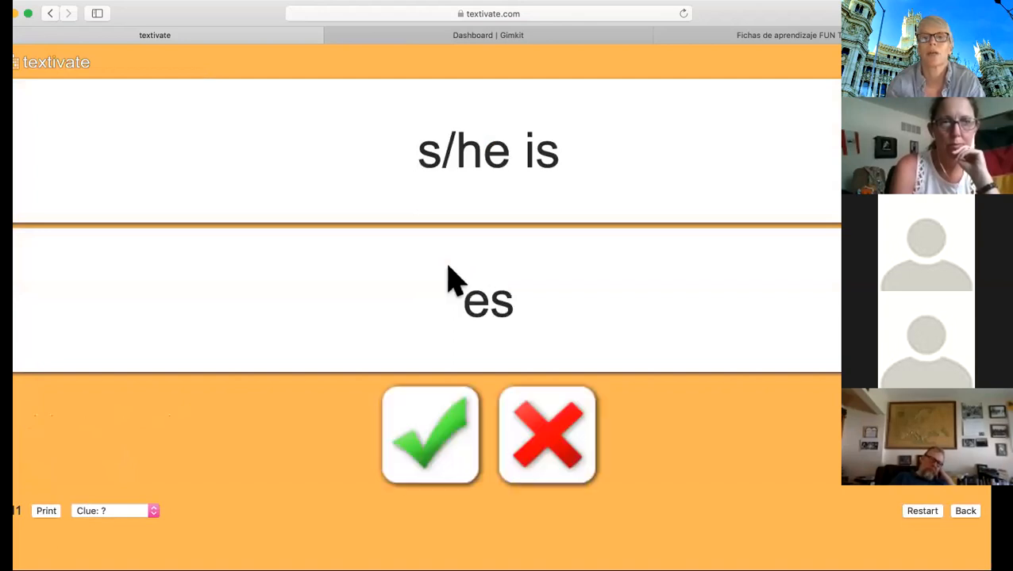
{"action": "left_click", "coordinate": [418, 435]}
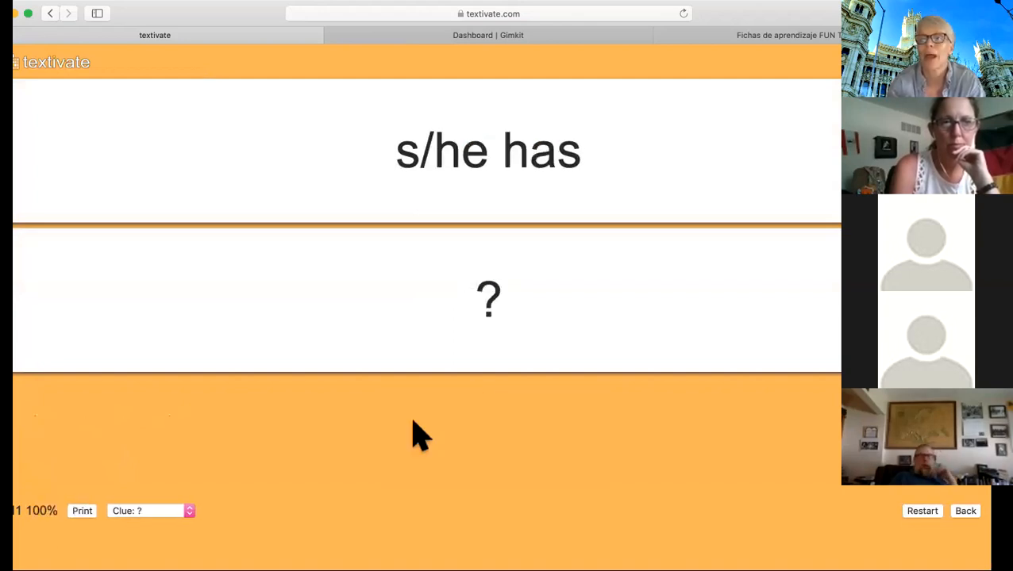
{"action": "left_click", "coordinate": [468, 332]}
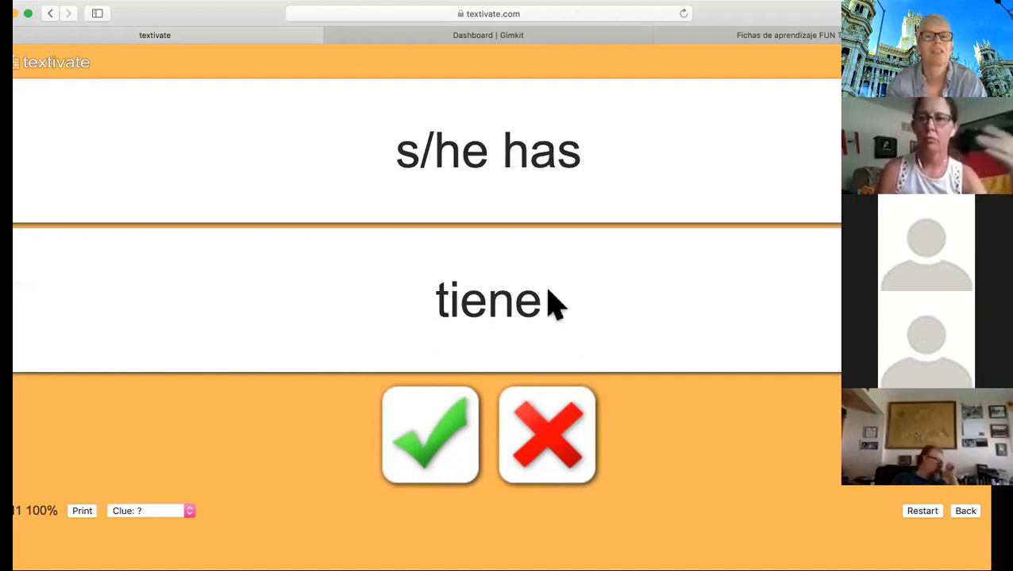
{"action": "left_click", "coordinate": [429, 418]}
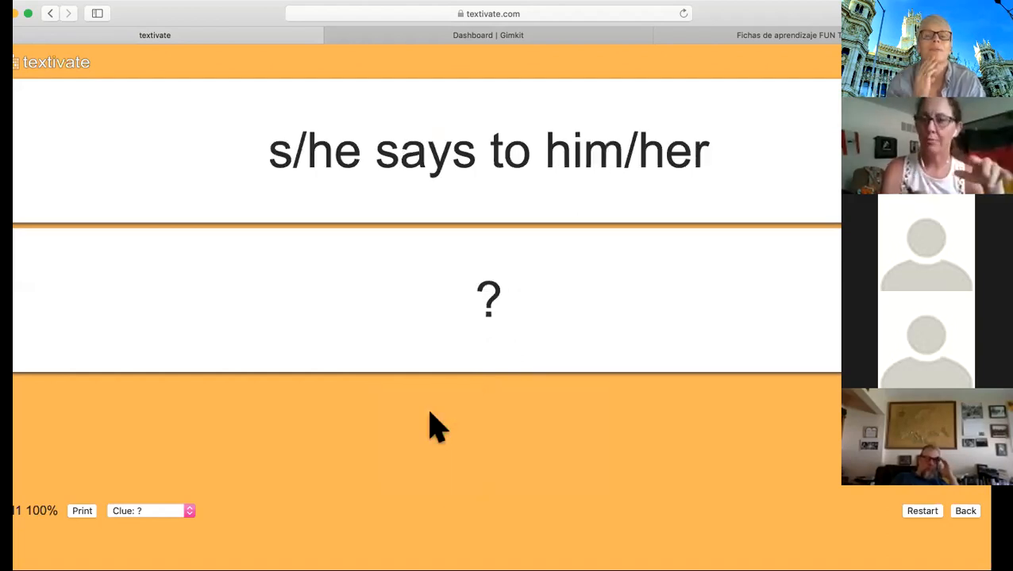
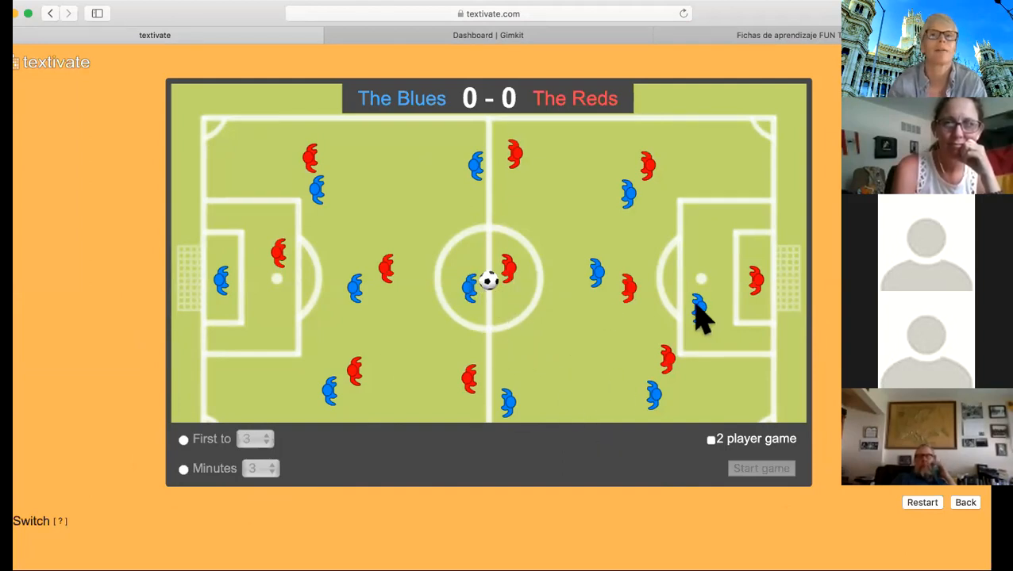
- Leave Football and try Multi Match 1 in 3, answering "hay" for "there is/are" and "soy" for "I am", and return to the activities
{"action": "left_click", "coordinate": [965, 503]}
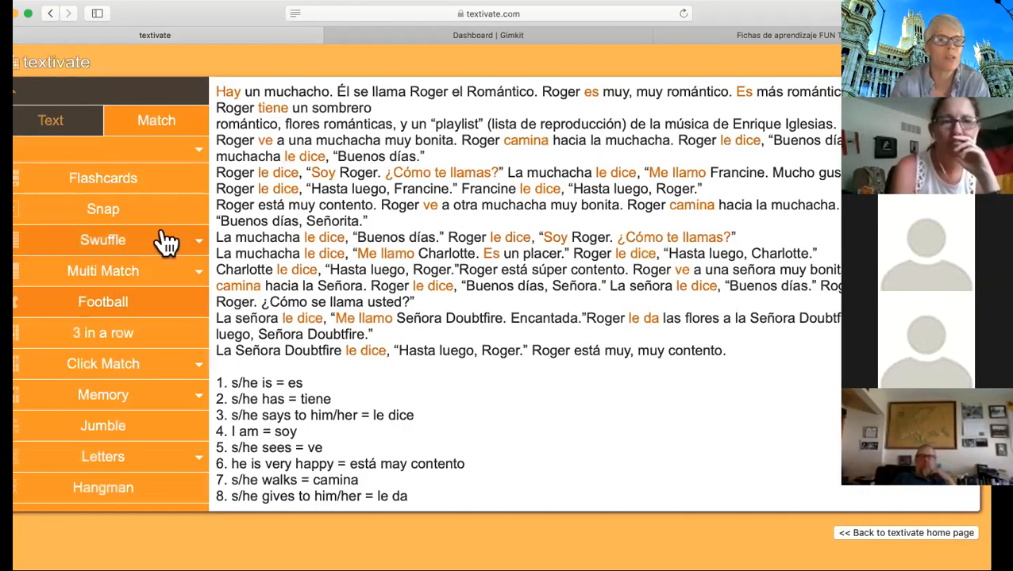
{"action": "left_click", "coordinate": [197, 270]}
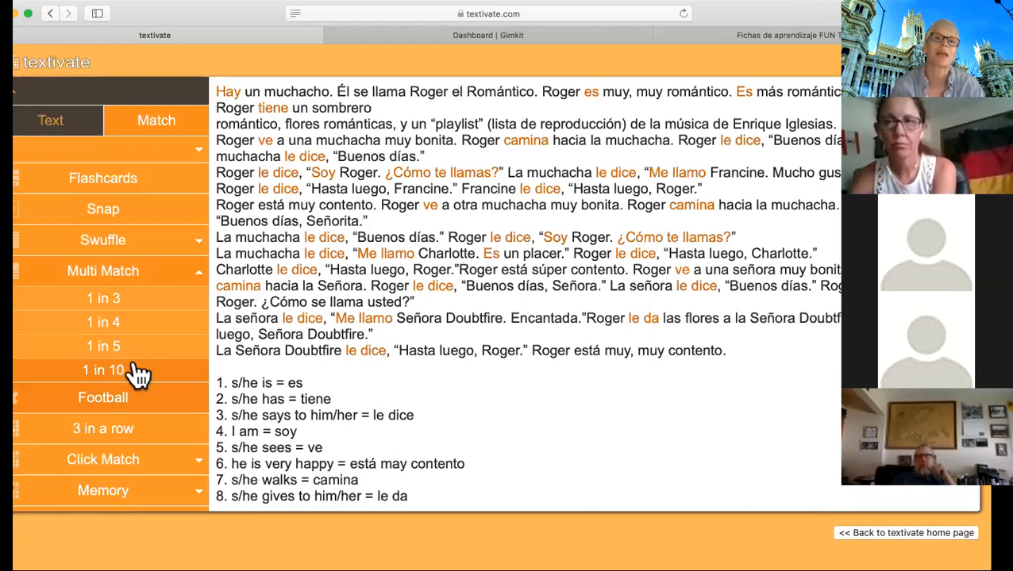
{"action": "left_click", "coordinate": [102, 306]}
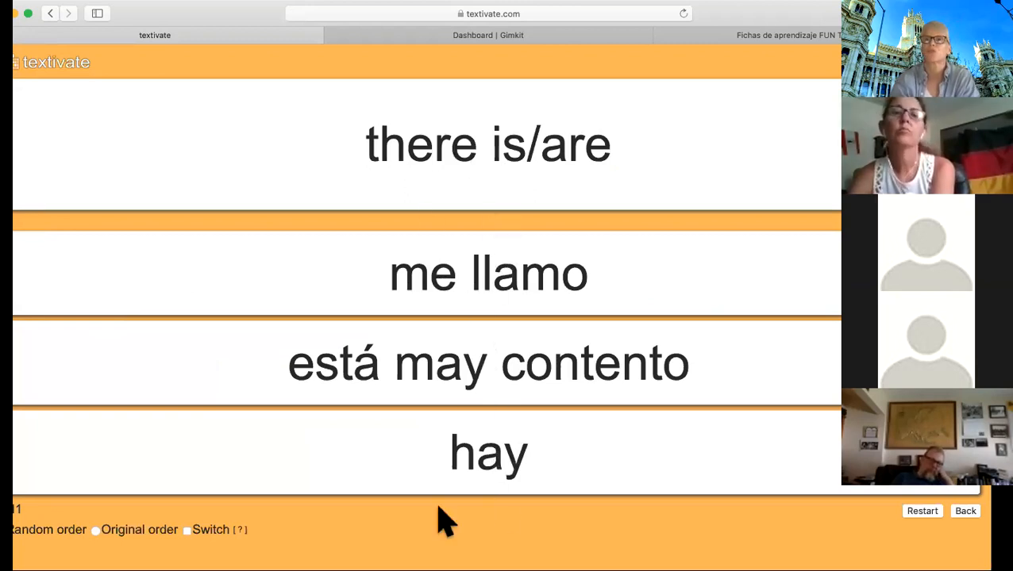
{"action": "left_click", "coordinate": [495, 475]}
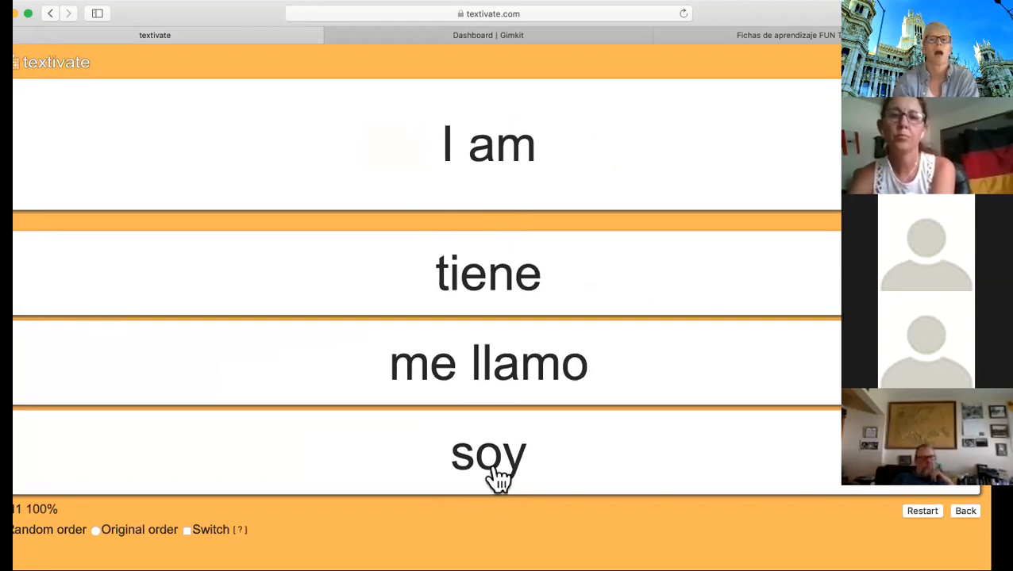
{"action": "left_click", "coordinate": [488, 454]}
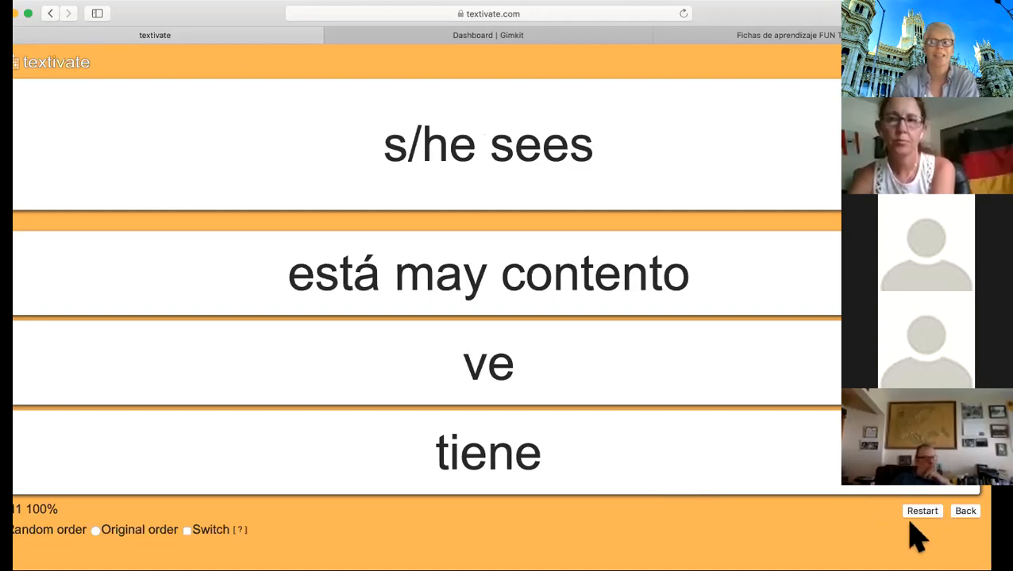
{"action": "left_click", "coordinate": [968, 512]}
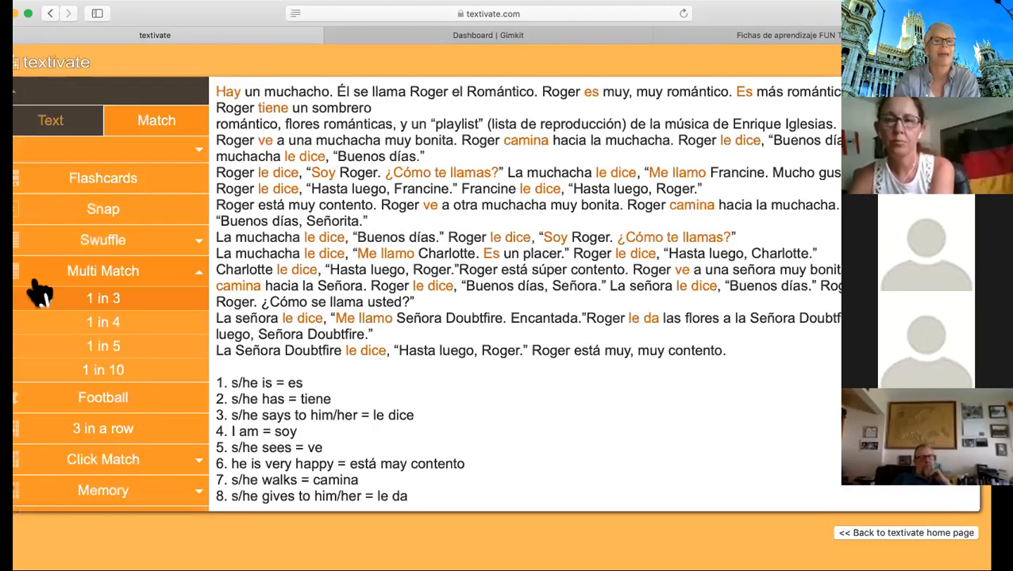
- Try Multi Match 1 in 10, answering "hay" for "there is/are", and return to the activities
{"action": "left_click", "coordinate": [112, 369]}
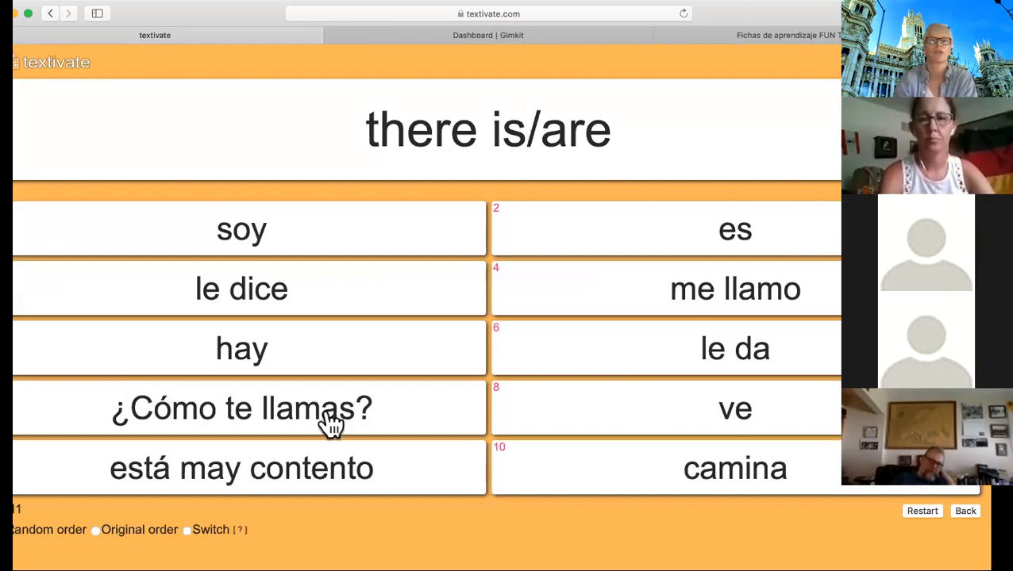
{"action": "left_click", "coordinate": [221, 361]}
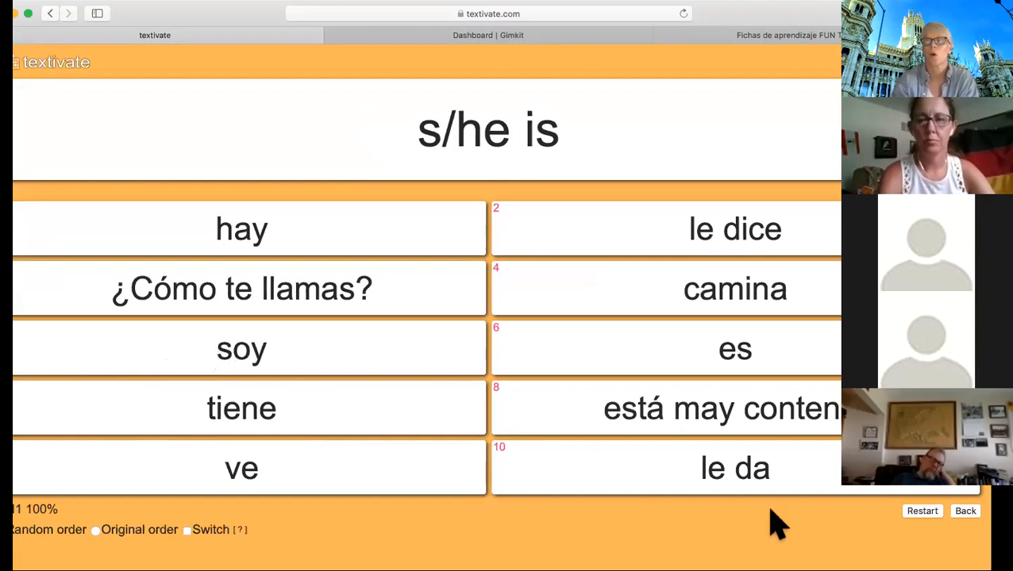
{"action": "left_click", "coordinate": [965, 514]}
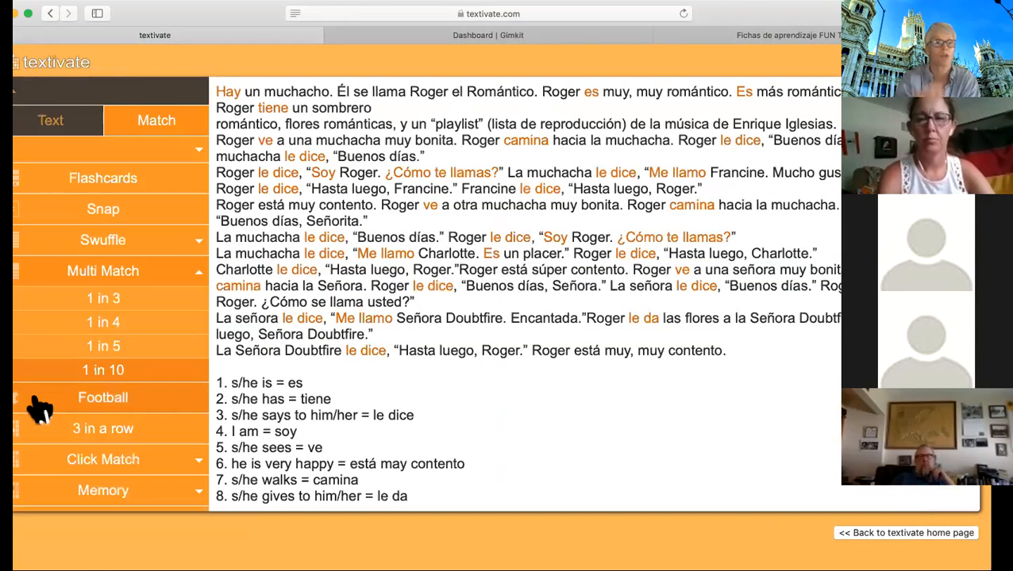
- Collapse the Multi Match options in the list of matching activities
{"action": "scroll", "coordinate": [39, 409], "scroll_direction": "down", "scroll_amount": 3}
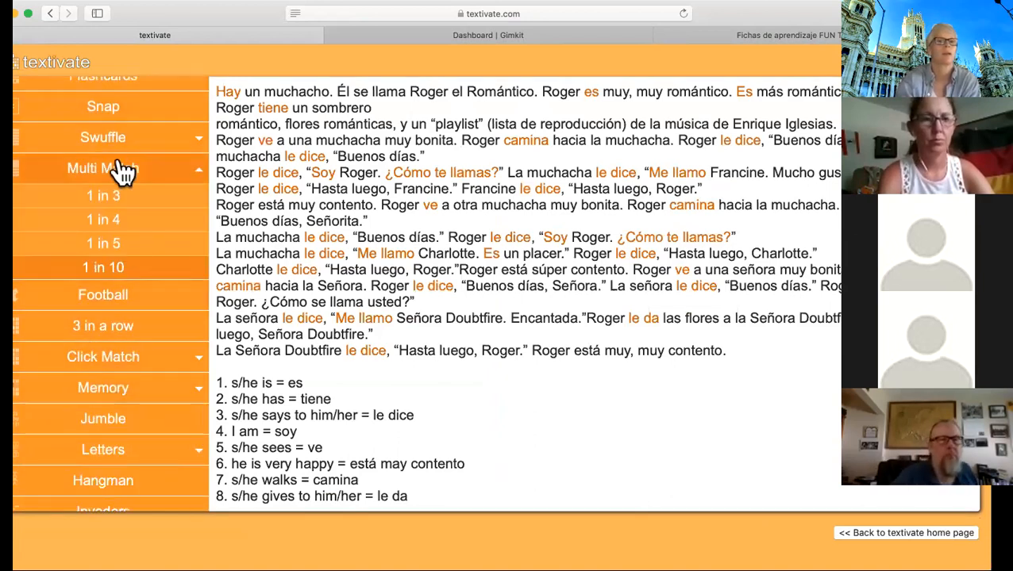
{"action": "scroll", "coordinate": [159, 190], "scroll_direction": "up", "scroll_amount": 1}
{"action": "left_click", "coordinate": [197, 196]}
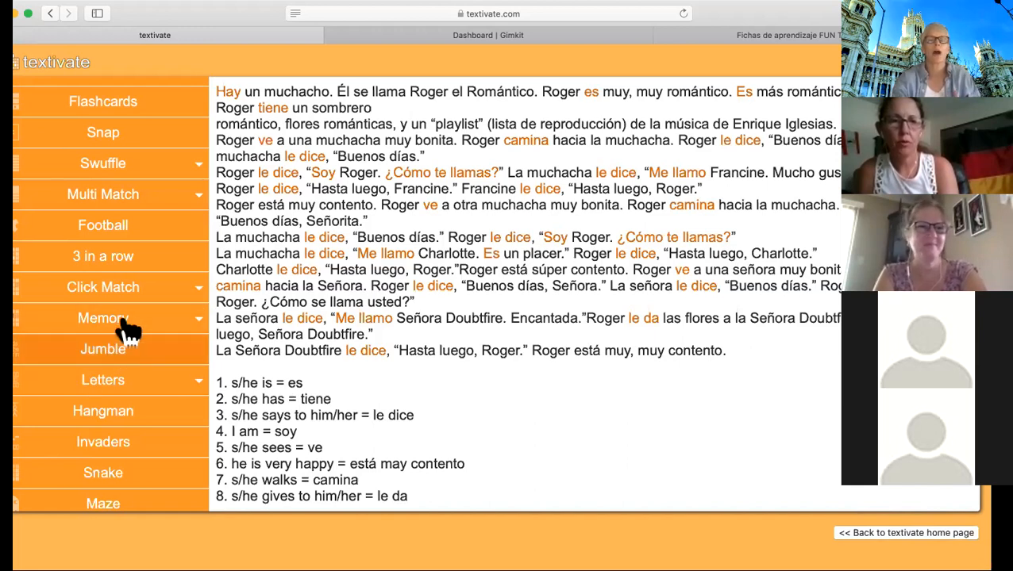
- Start Click Match with 6 pairs, match "s/he walks" with "camina" and "soy" with "I am", and return to the activities
{"action": "left_click", "coordinate": [111, 294]}
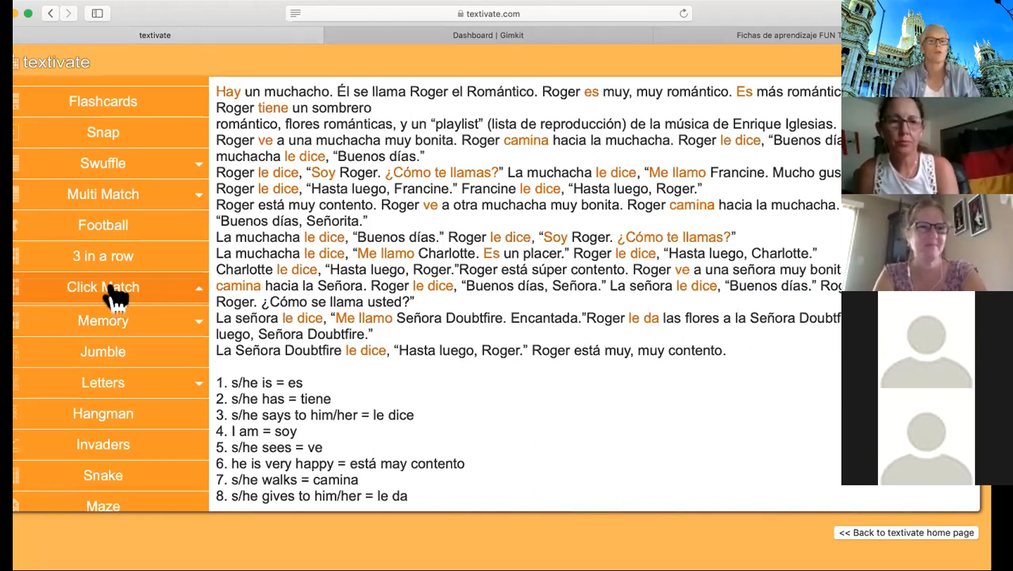
{"action": "left_click", "coordinate": [119, 317]}
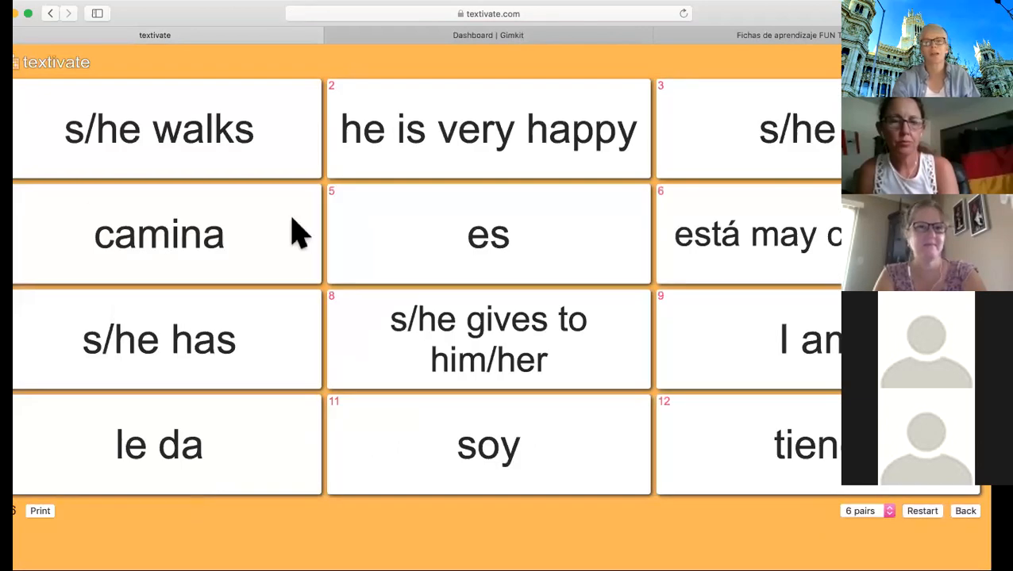
{"action": "left_click", "coordinate": [115, 129]}
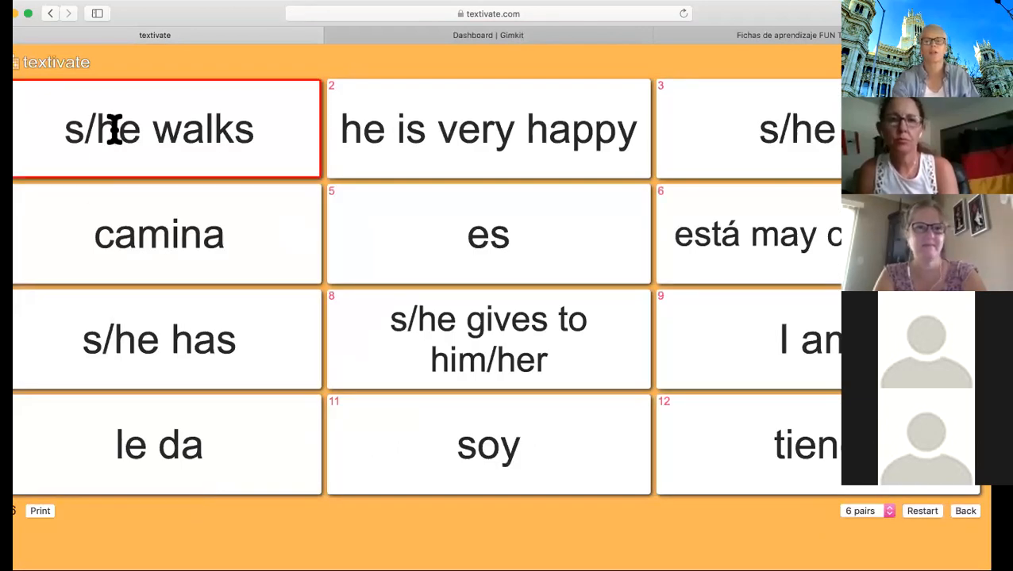
{"action": "left_click", "coordinate": [187, 238]}
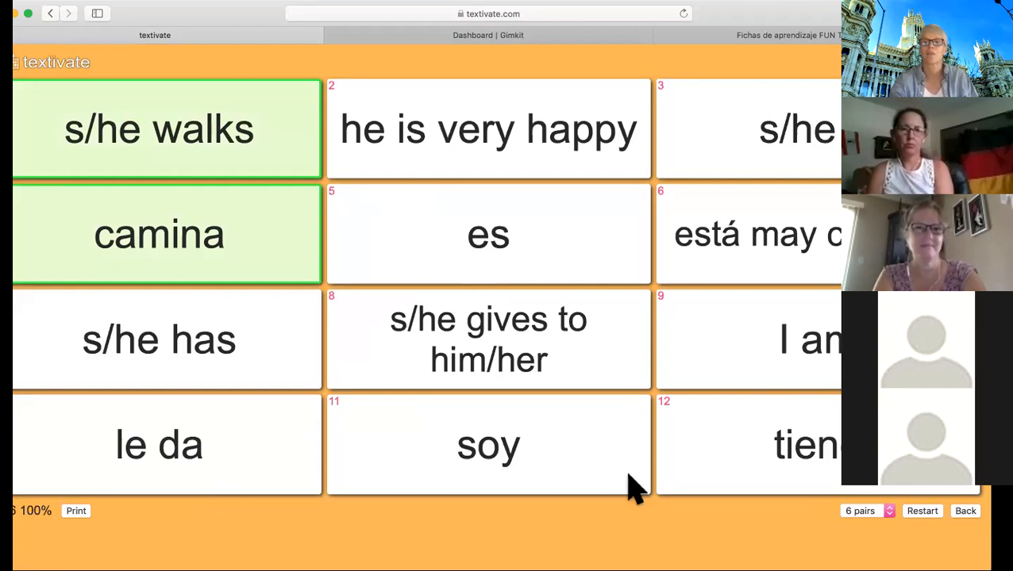
{"action": "left_click", "coordinate": [538, 430]}
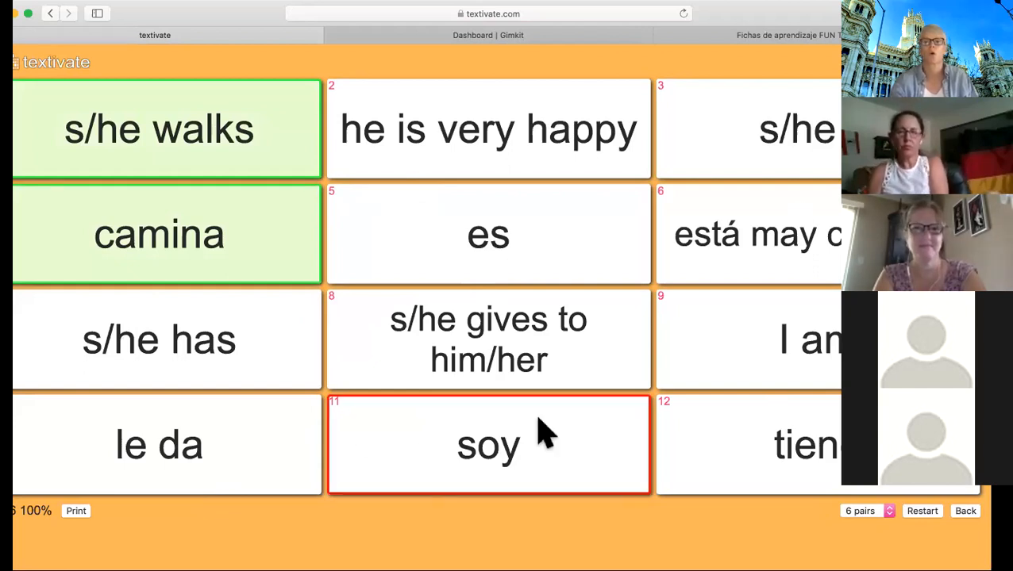
{"action": "left_click", "coordinate": [781, 334]}
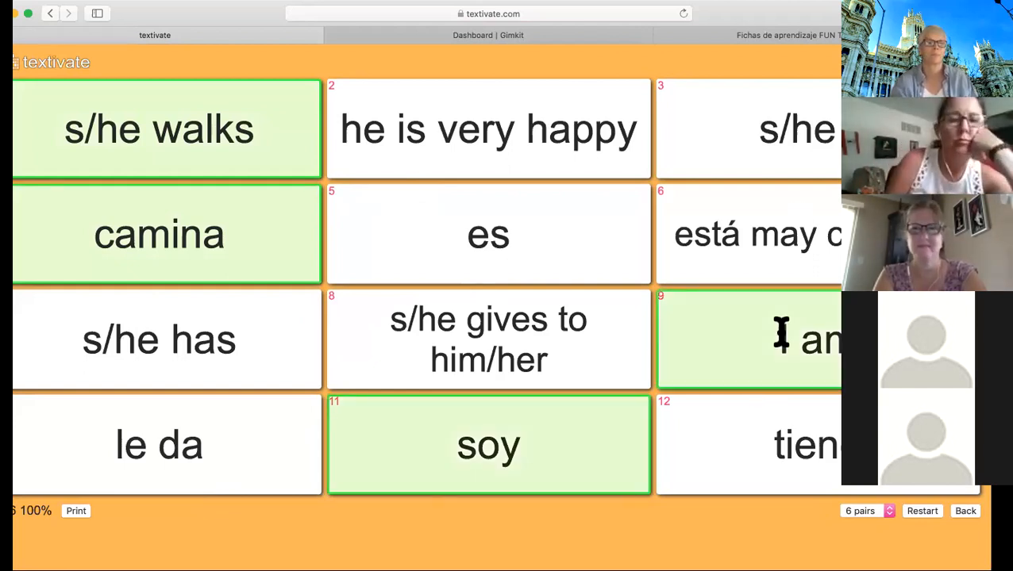
{"action": "left_click", "coordinate": [966, 513]}
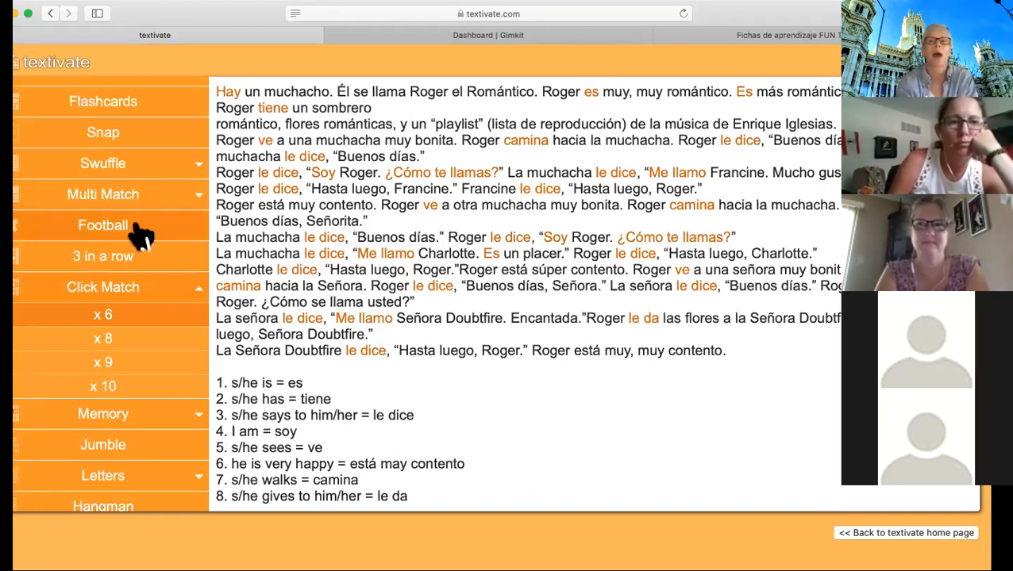
- View the matching 3 in a row game board and return to the activities
{"action": "left_click", "coordinate": [127, 266]}
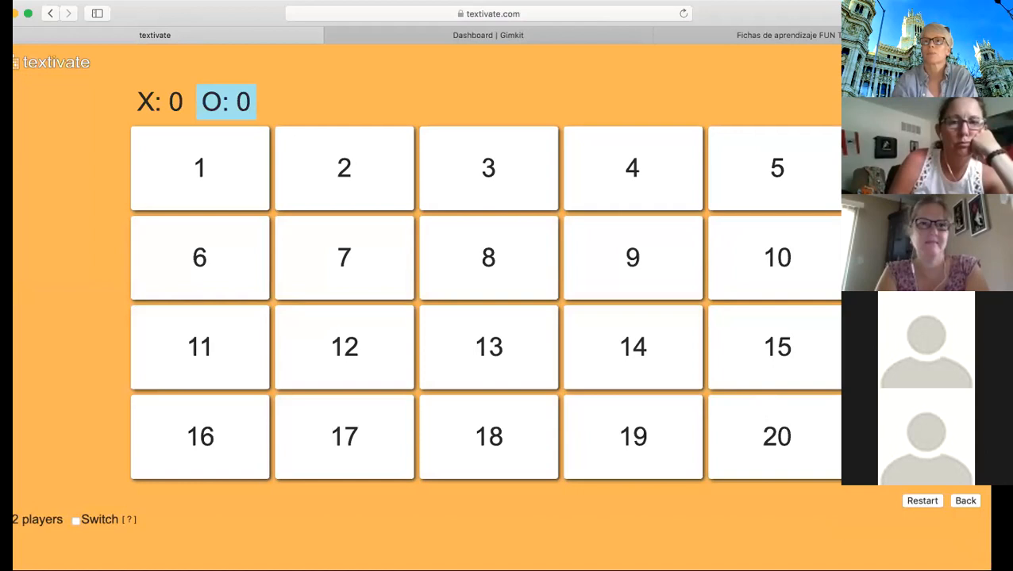
{"action": "left_click", "coordinate": [965, 500]}
- Start the matching Jumble and build "está may contento" for "he is very happy"
{"action": "scroll", "coordinate": [115, 379], "scroll_direction": "down", "scroll_amount": 5}
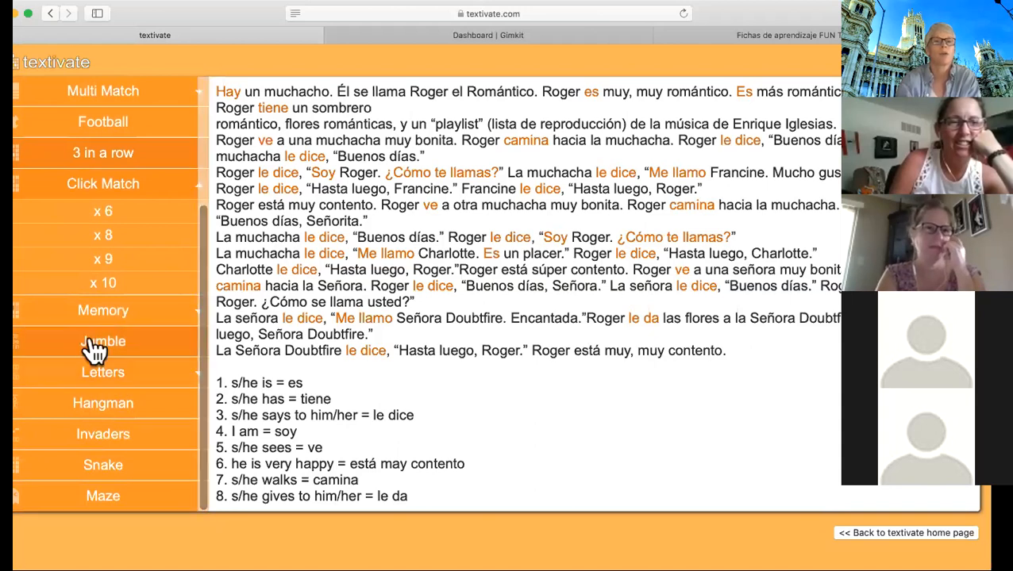
{"action": "left_click", "coordinate": [88, 343]}
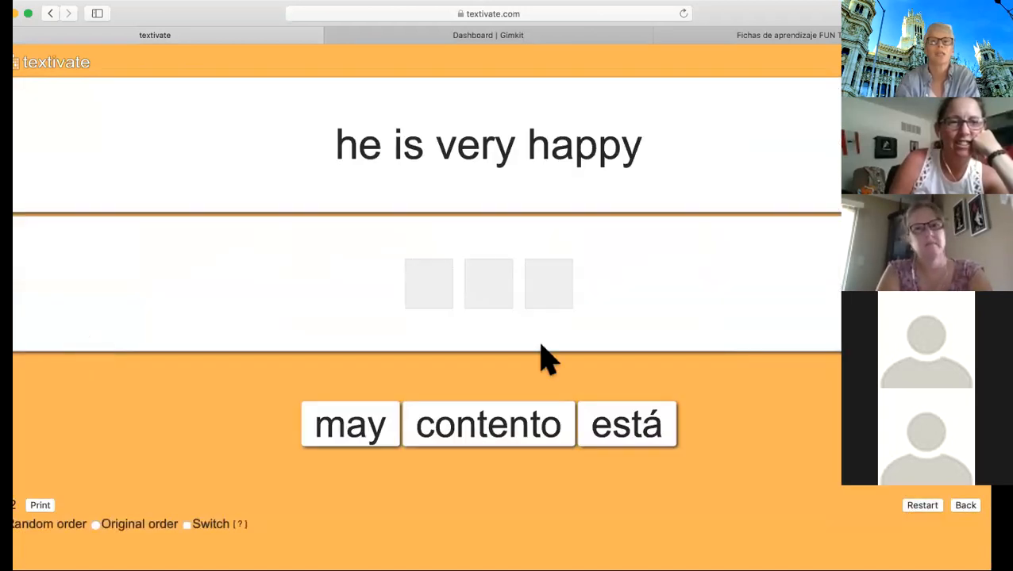
{"action": "left_click", "coordinate": [627, 431]}
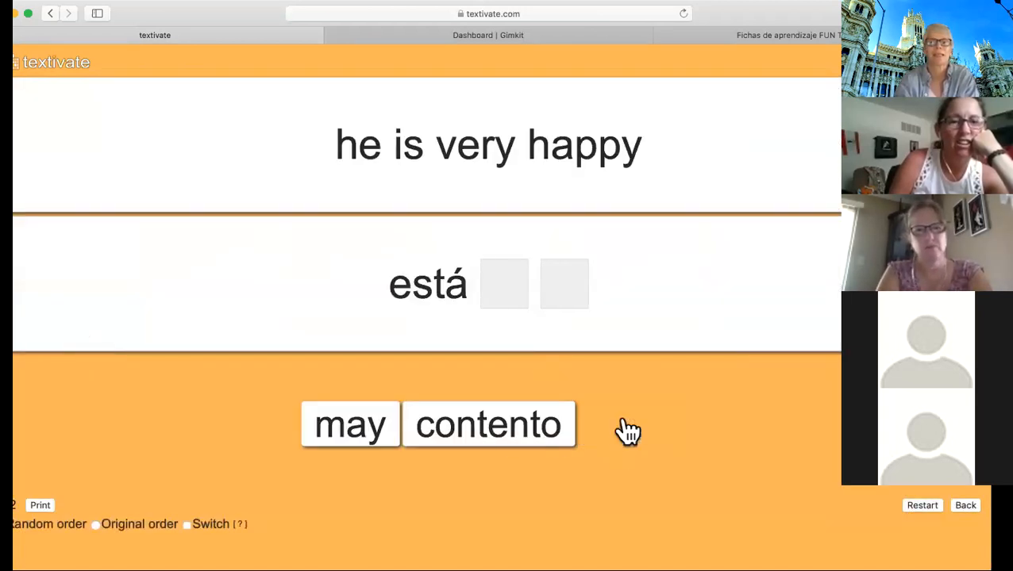
{"action": "left_click", "coordinate": [344, 422]}
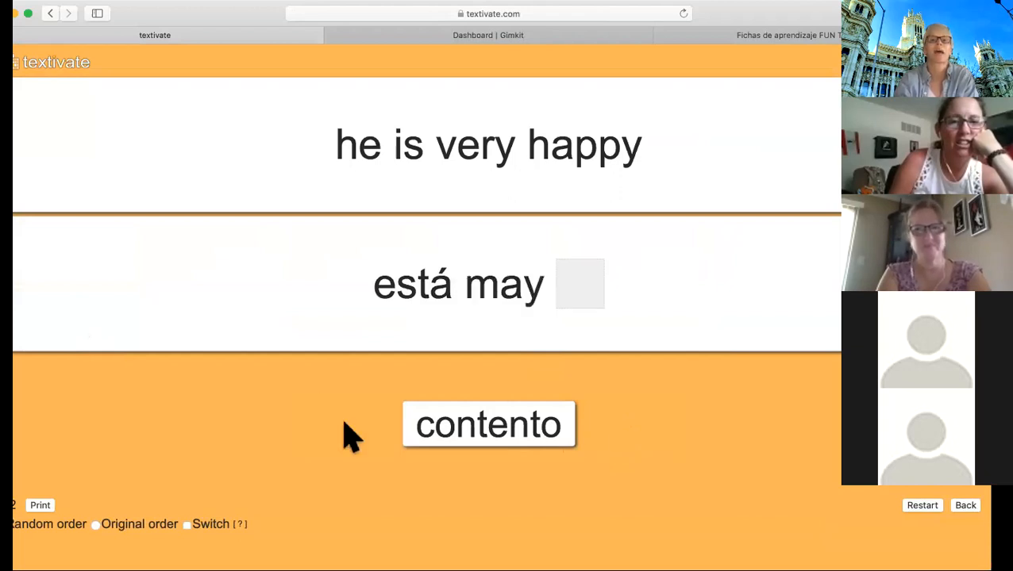
{"action": "left_click", "coordinate": [499, 418]}
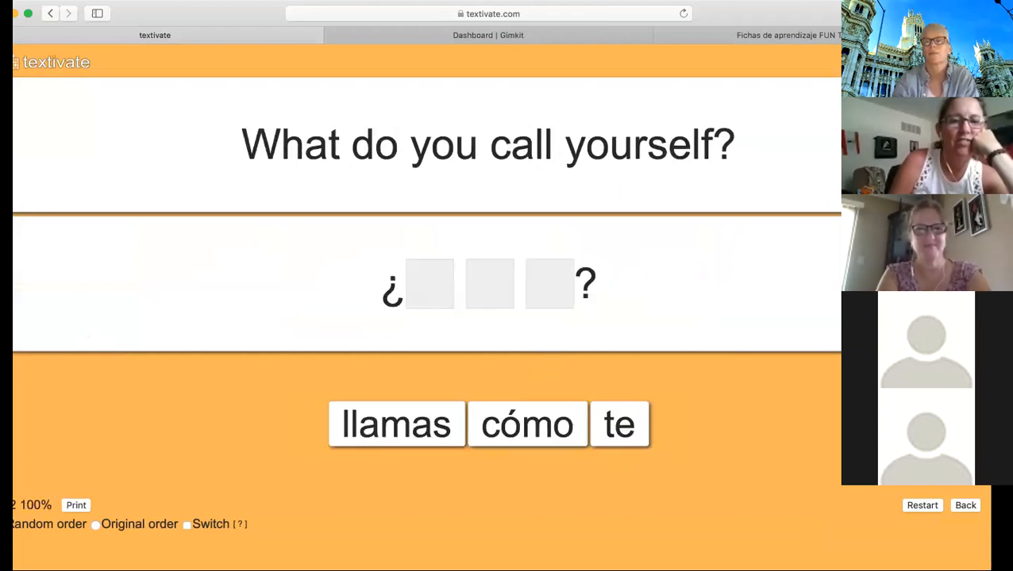
- Build "¿Cómo te llamas?" for "What do you call yourself?", dismiss the score summary and return to the activities
{"action": "left_click", "coordinate": [542, 439]}
{"action": "left_click", "coordinate": [620, 430]}
{"action": "left_click", "coordinate": [419, 428]}
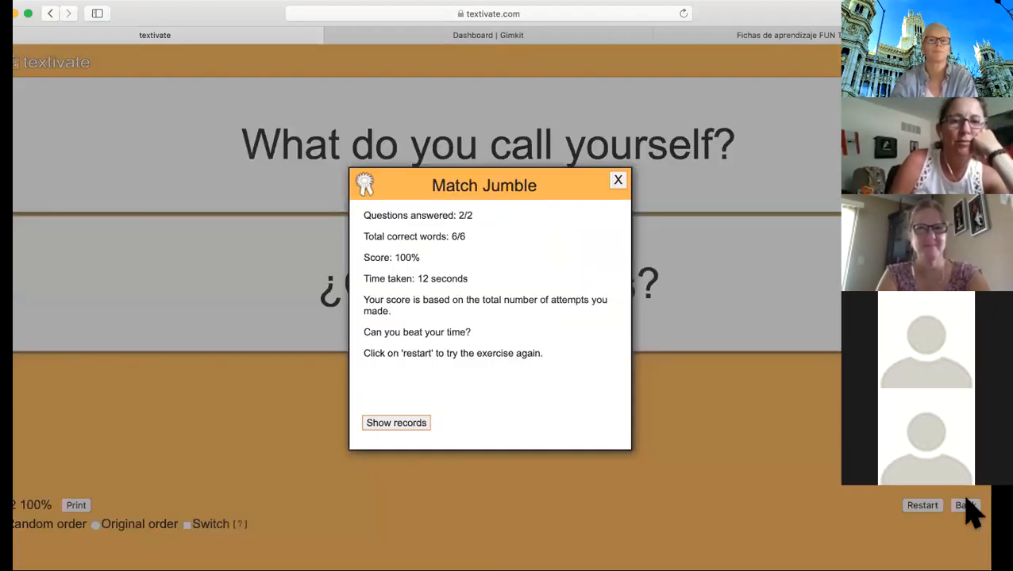
{"action": "left_click", "coordinate": [966, 502]}
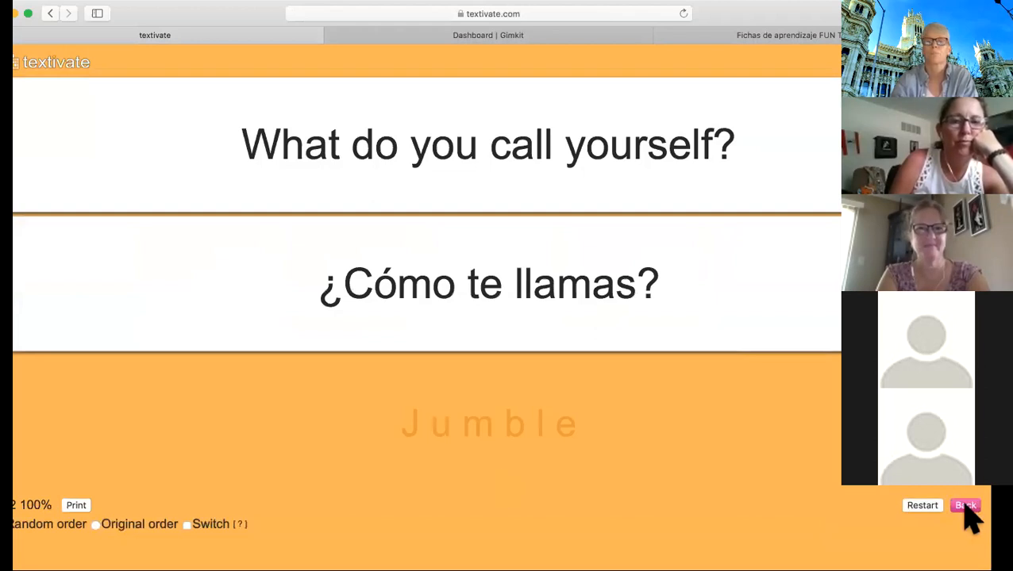
{"action": "left_click", "coordinate": [966, 506]}
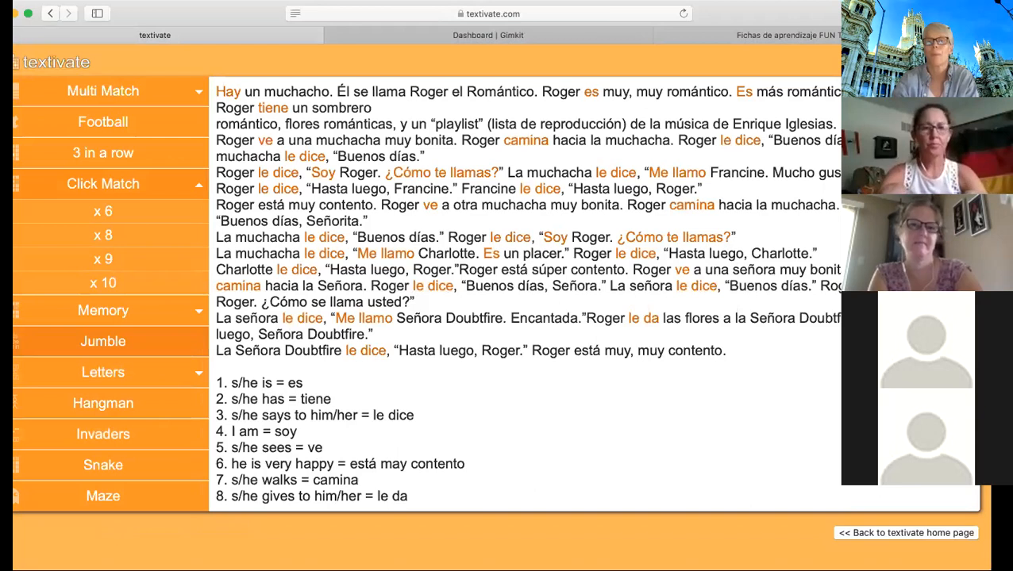
- Return to the textivate home page, dismiss the welcome message, reopen the resource's activities and show the text-based ones
{"action": "left_click", "coordinate": [887, 534]}
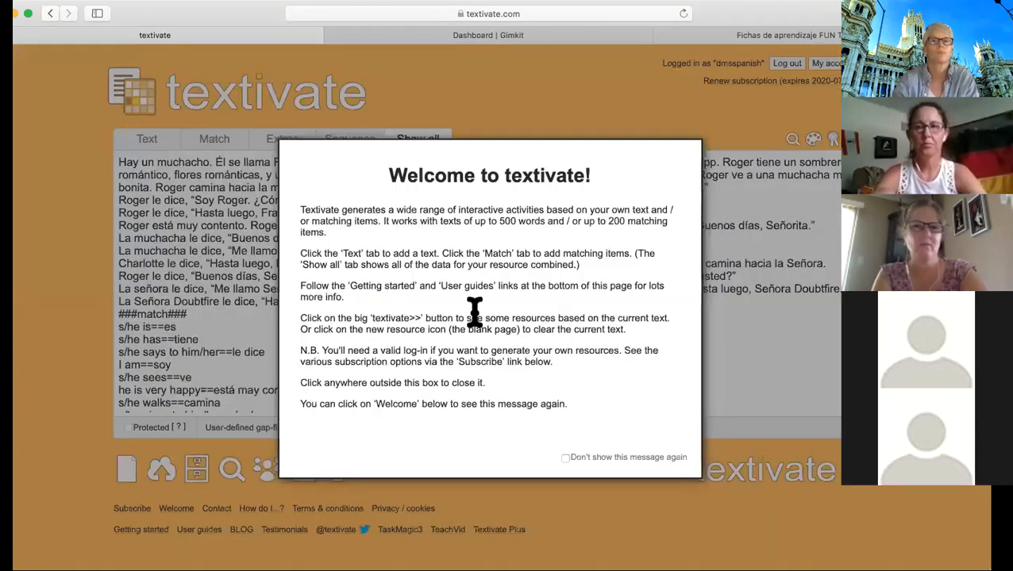
{"action": "left_click", "coordinate": [766, 474]}
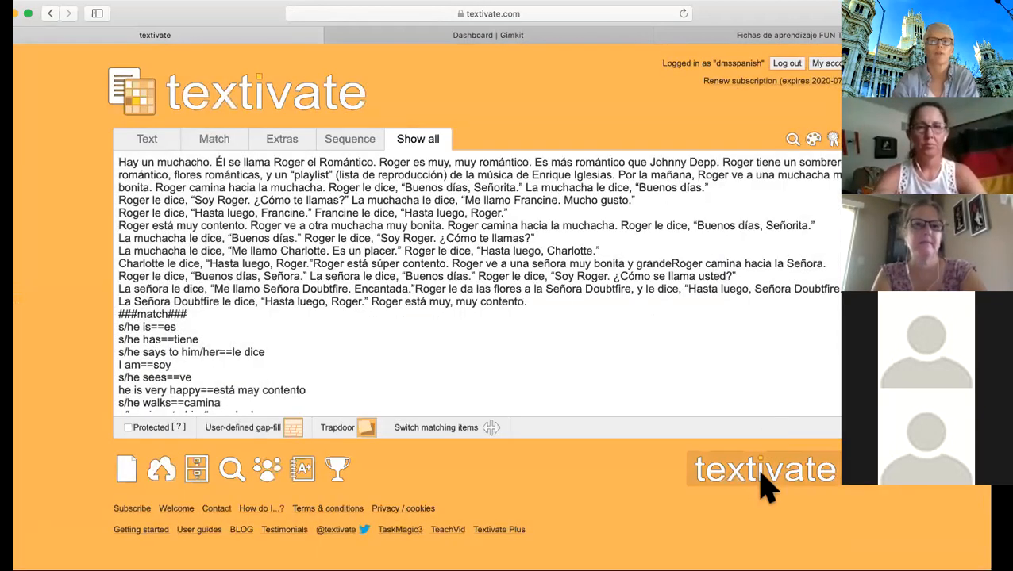
{"action": "left_click", "coordinate": [762, 472]}
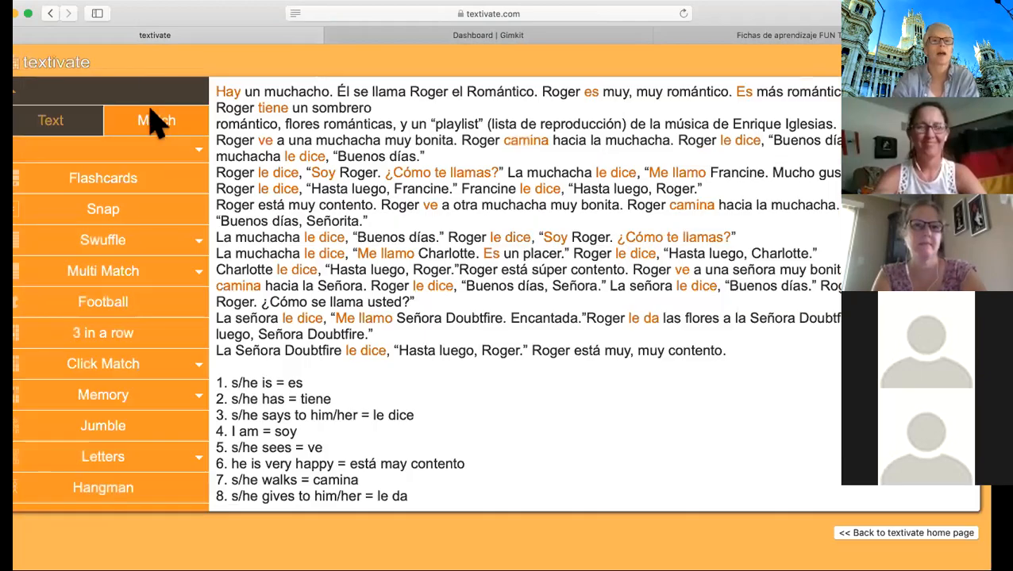
{"action": "left_click", "coordinate": [70, 123]}
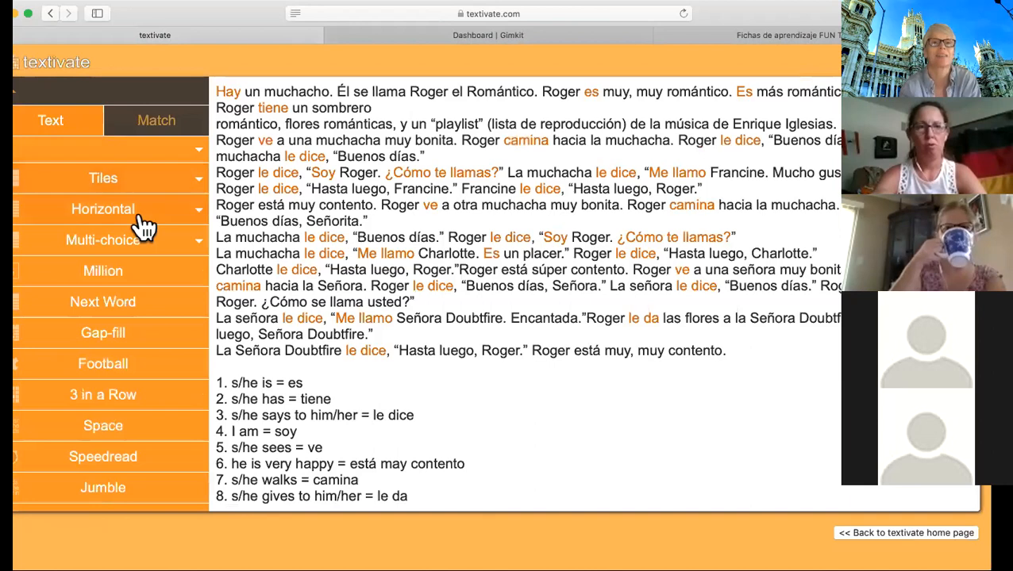
- Start the 2 x 3 Tiles activity, move the "Hay un muchacho" tile to the first position, and return to the activities
{"action": "right_click", "coordinate": [197, 189]}
{"action": "left_click", "coordinate": [113, 175]}
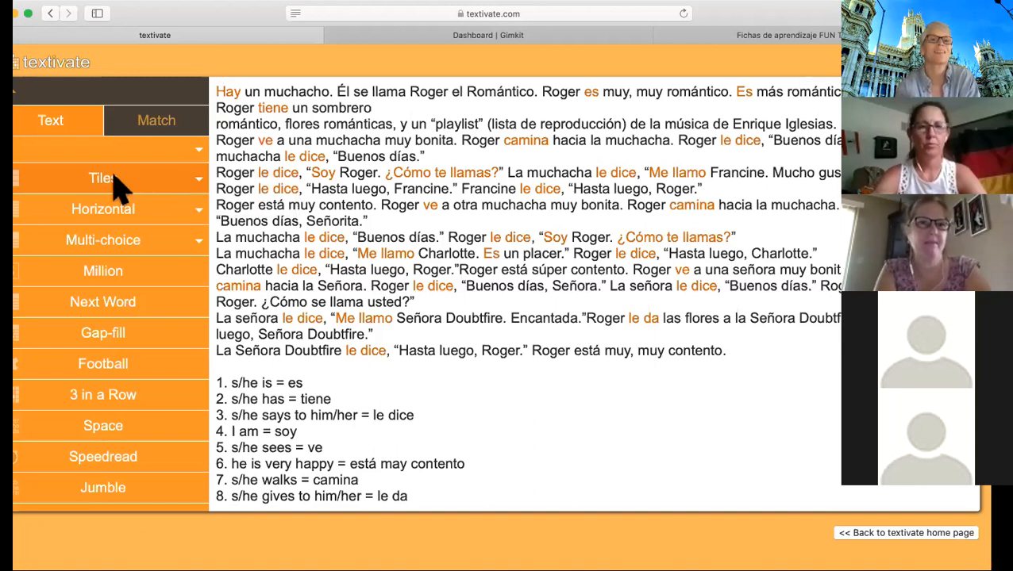
{"action": "left_click", "coordinate": [201, 187]}
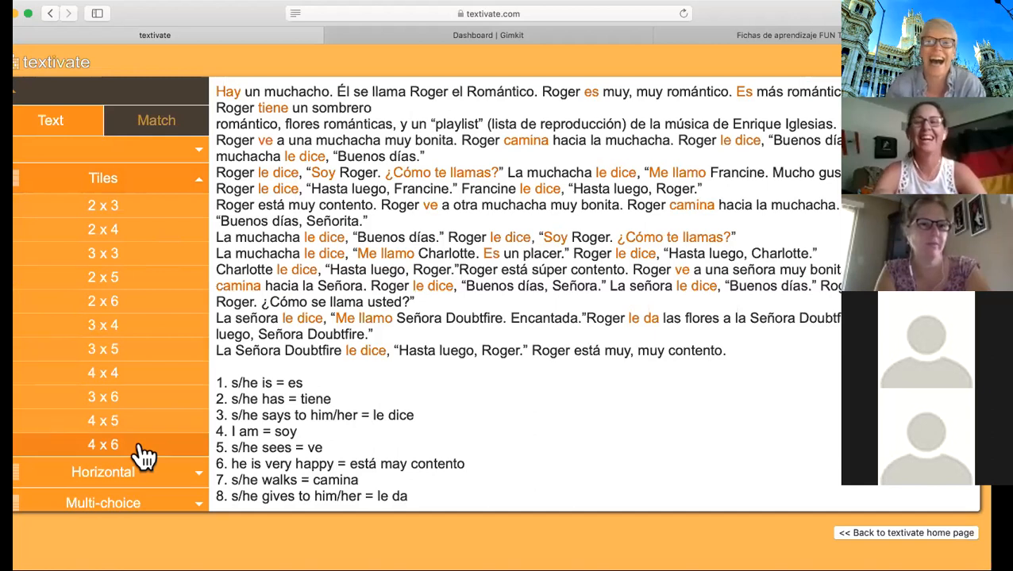
{"action": "left_click", "coordinate": [100, 205]}
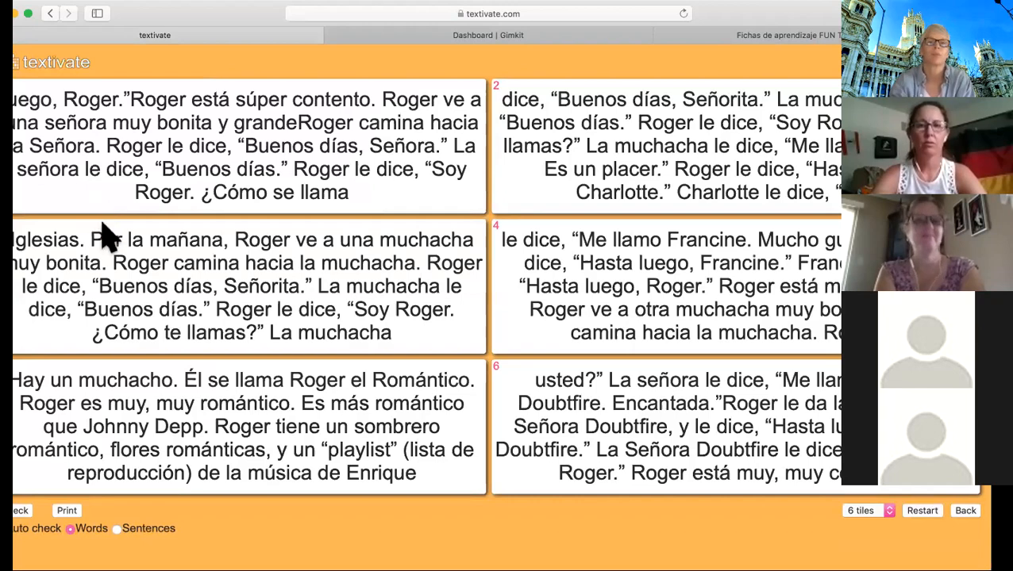
{"action": "left_click_drag", "start_coordinate": [237, 419], "coordinate": [238, 149]}
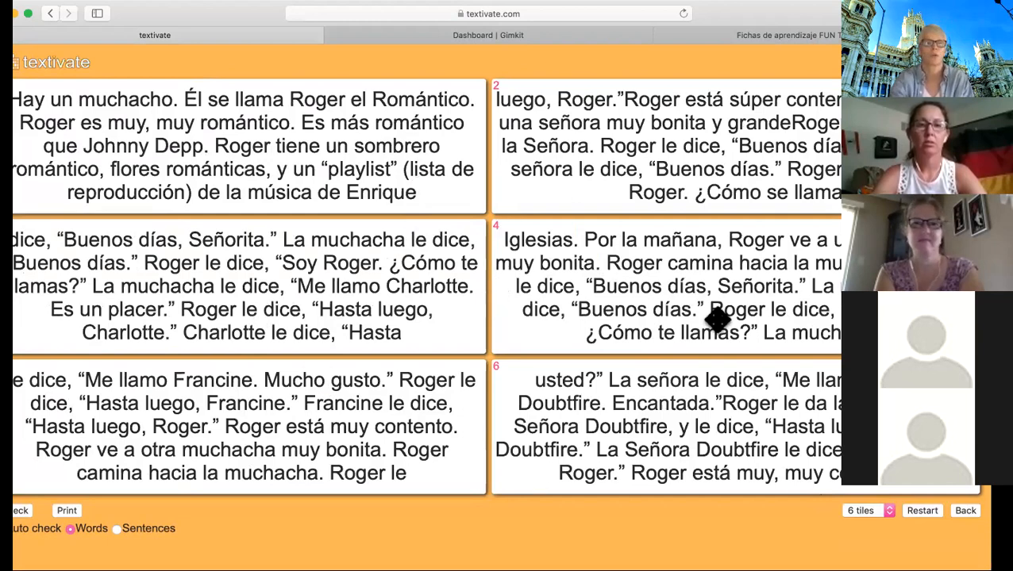
{"action": "left_click", "coordinate": [970, 510]}
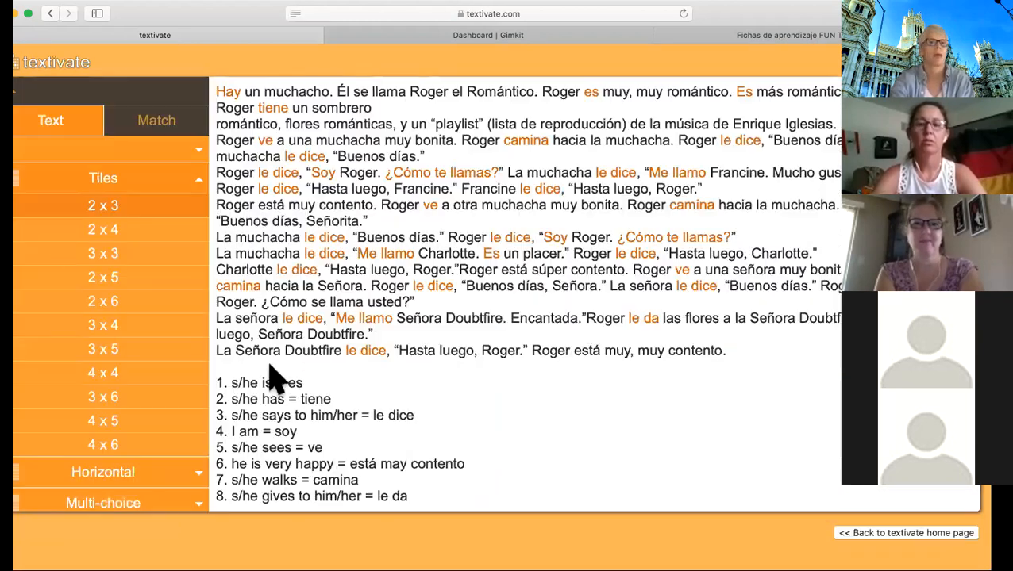
- View the story as 4 x 6 and 2 x 5 Tiles, returning to the activities after each
{"action": "left_click", "coordinate": [96, 447]}
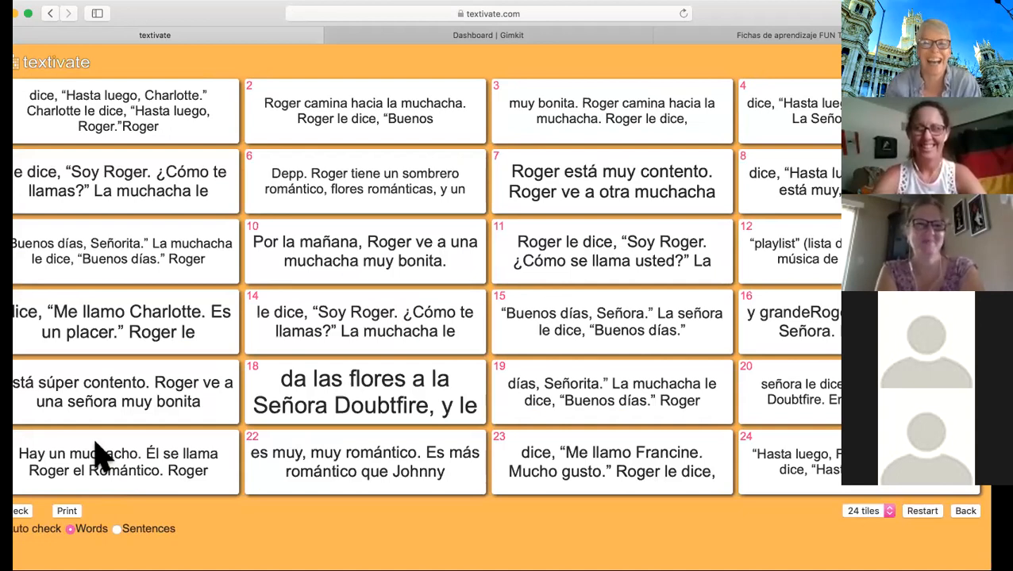
{"action": "left_click", "coordinate": [965, 512]}
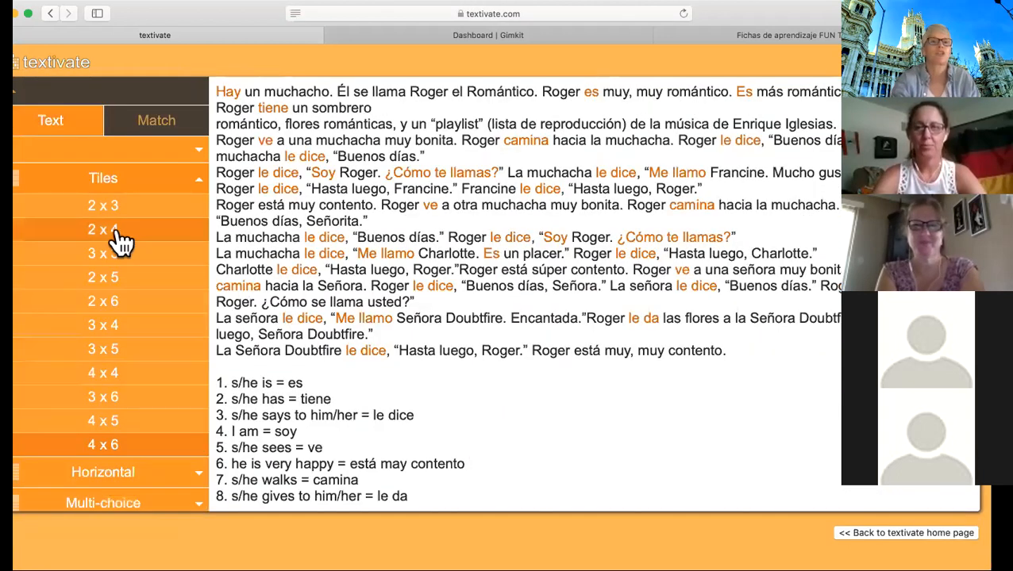
{"action": "left_click", "coordinate": [111, 279]}
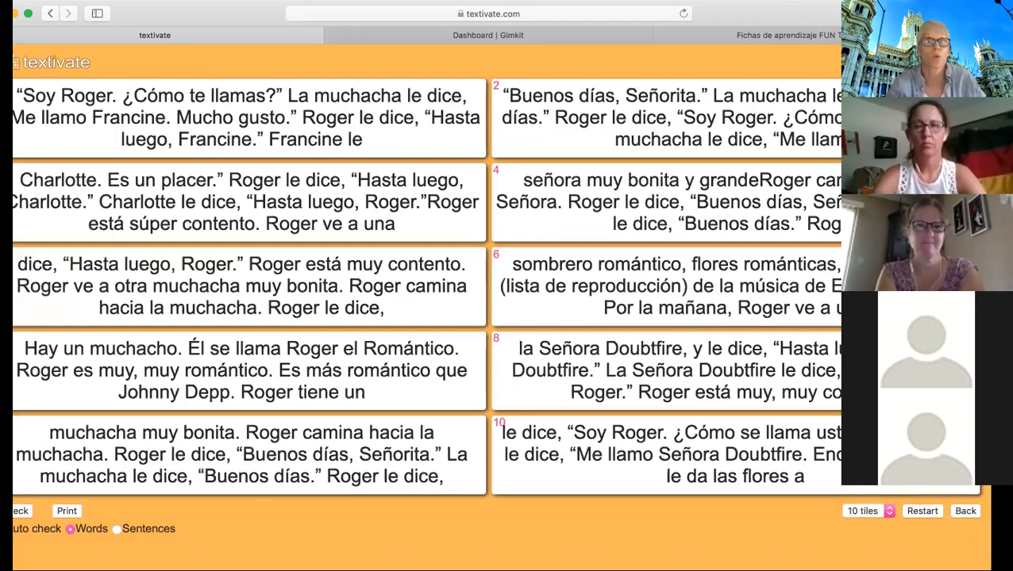
{"action": "left_click", "coordinate": [963, 513]}
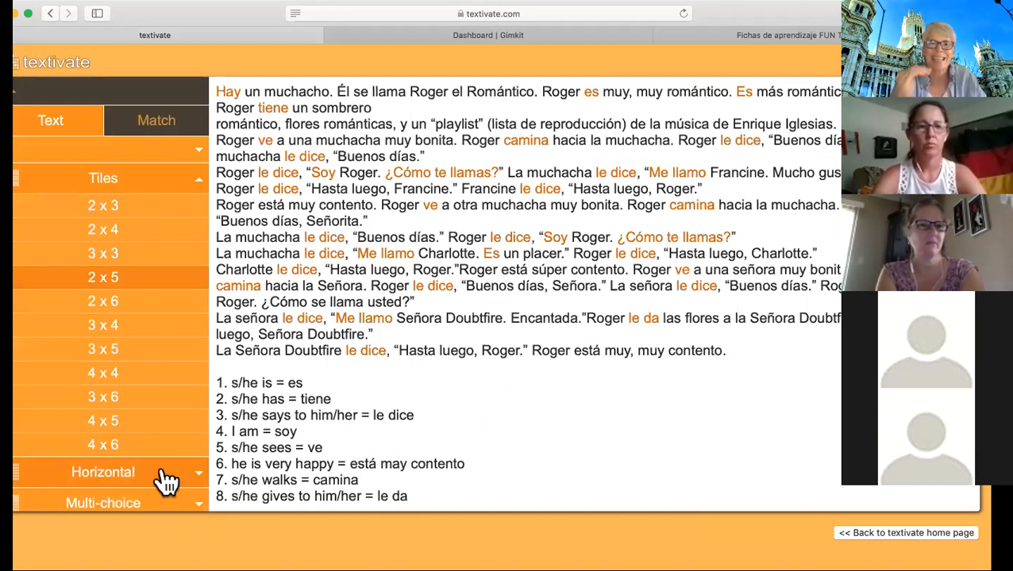
- Collapse the Tiles options, view the Horizontal x 6 version of the story, and return to the activities
{"action": "left_click", "coordinate": [196, 184]}
{"action": "left_click", "coordinate": [198, 211]}
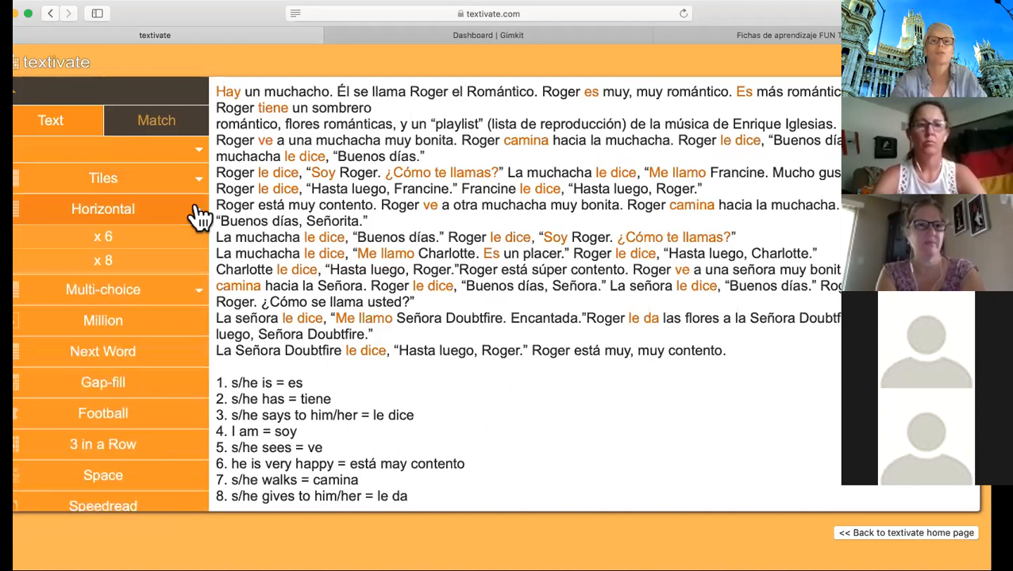
{"action": "left_click", "coordinate": [146, 238]}
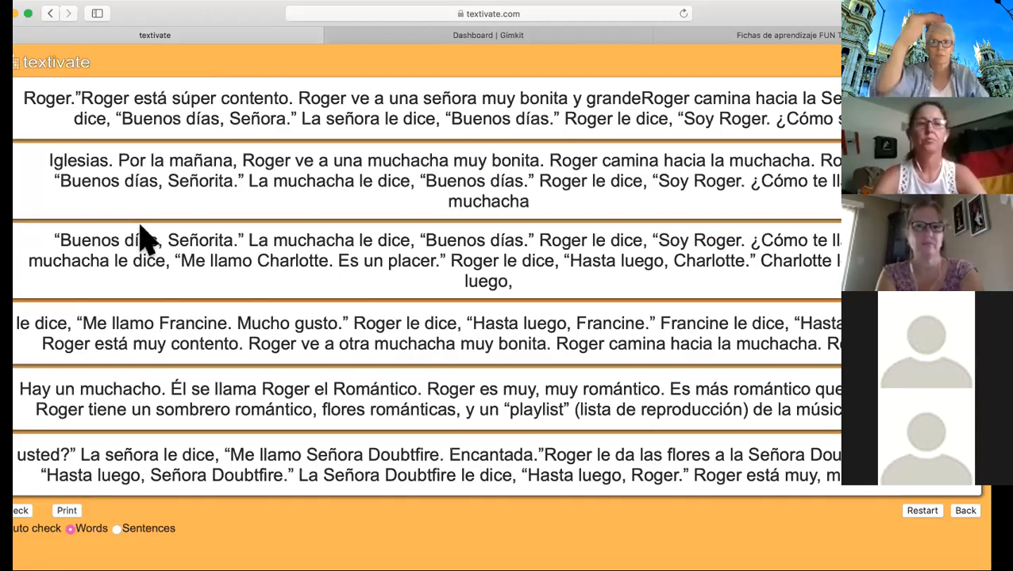
{"action": "left_click", "coordinate": [965, 511]}
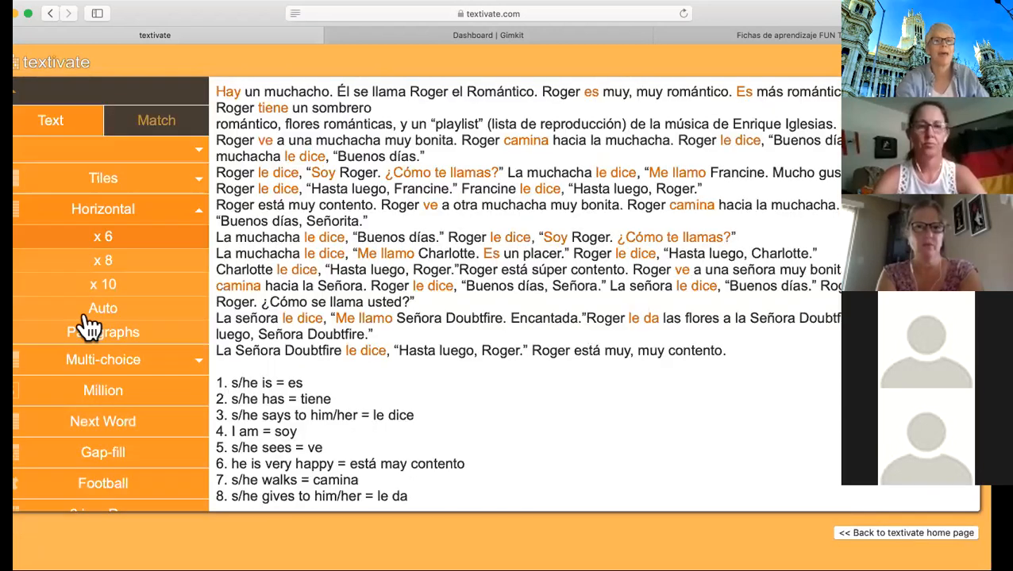
- Start Multi-choice 1 in 3 and choose "Hay un muchacho. Él se llama Roger el" as the story's first segment
{"action": "left_click", "coordinate": [146, 367]}
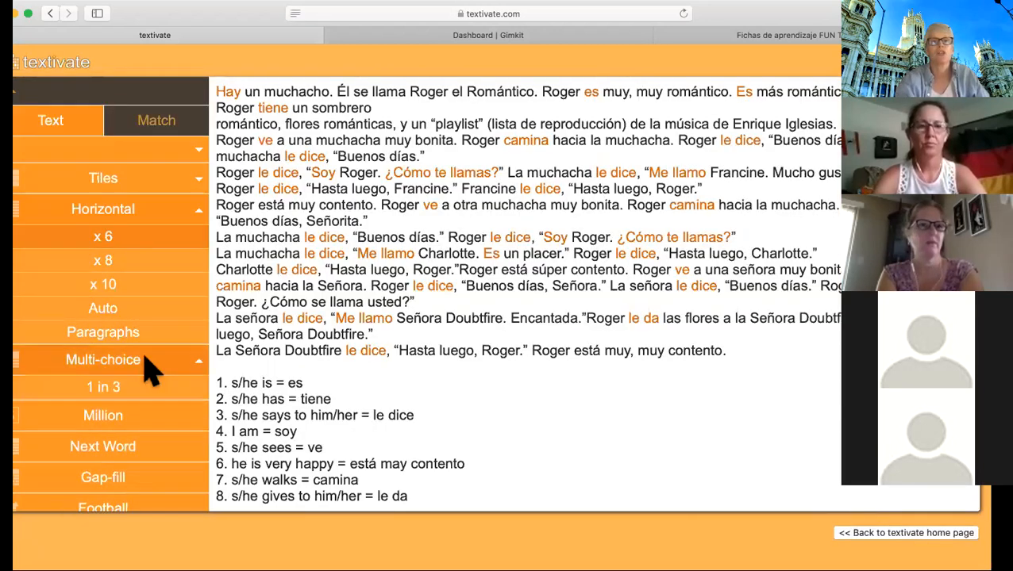
{"action": "left_click", "coordinate": [137, 387]}
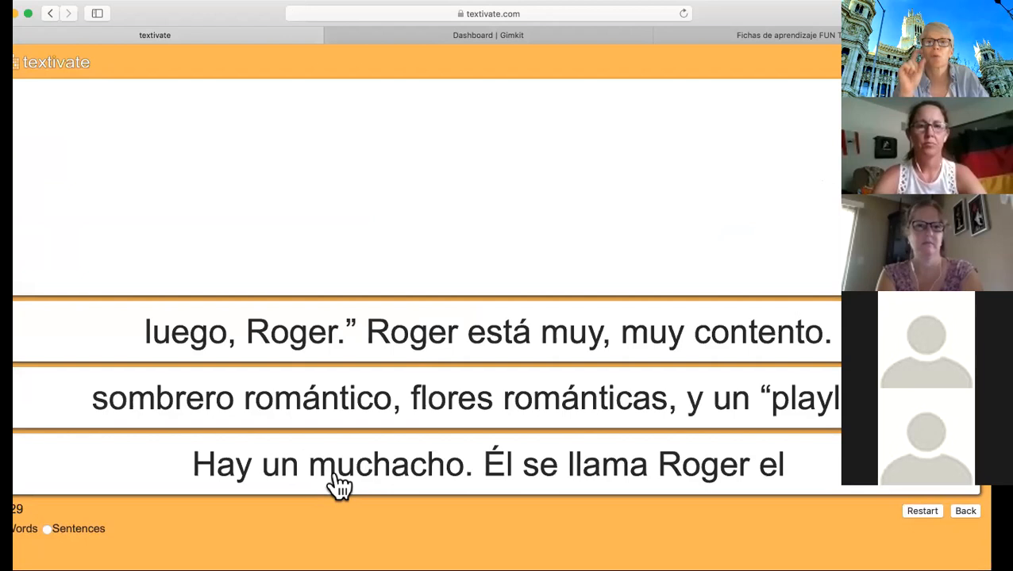
{"action": "left_click", "coordinate": [340, 485]}
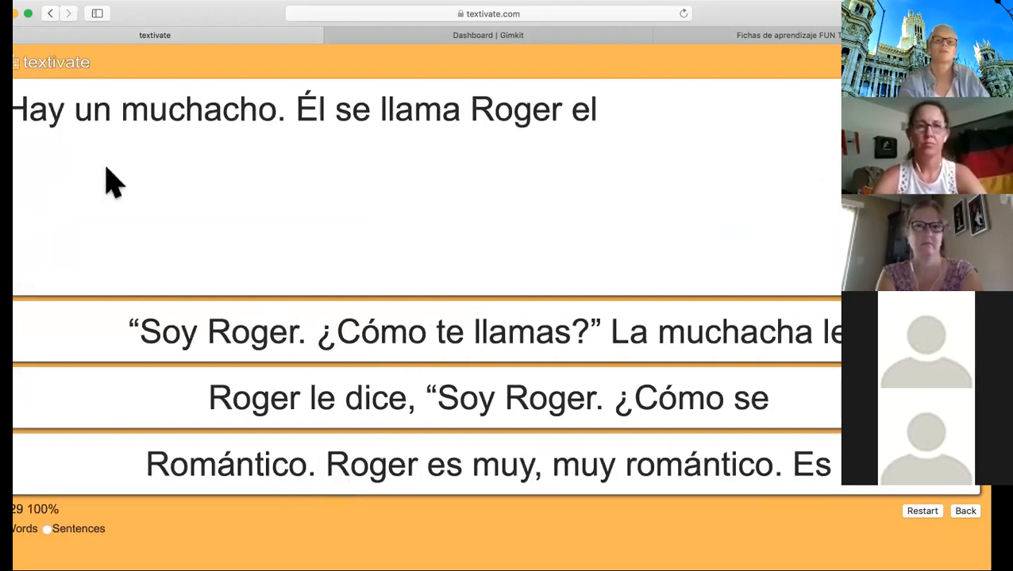
- Continue the multi-choice story with the "Romántico. Roger es muy" and "más romántico que Johnny Depp" segments, and return to the activities
{"action": "left_click", "coordinate": [241, 486]}
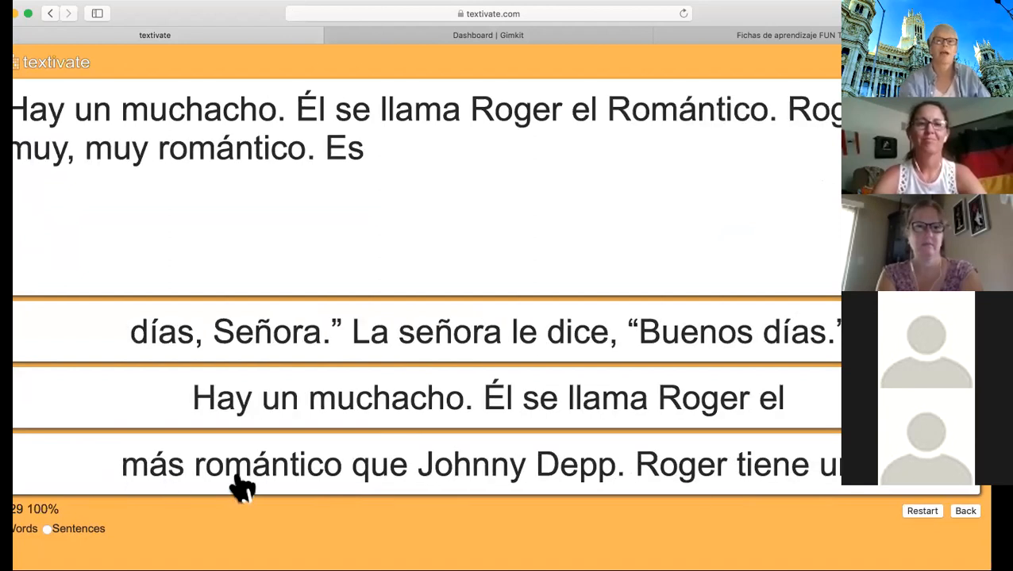
{"action": "left_click", "coordinate": [186, 469]}
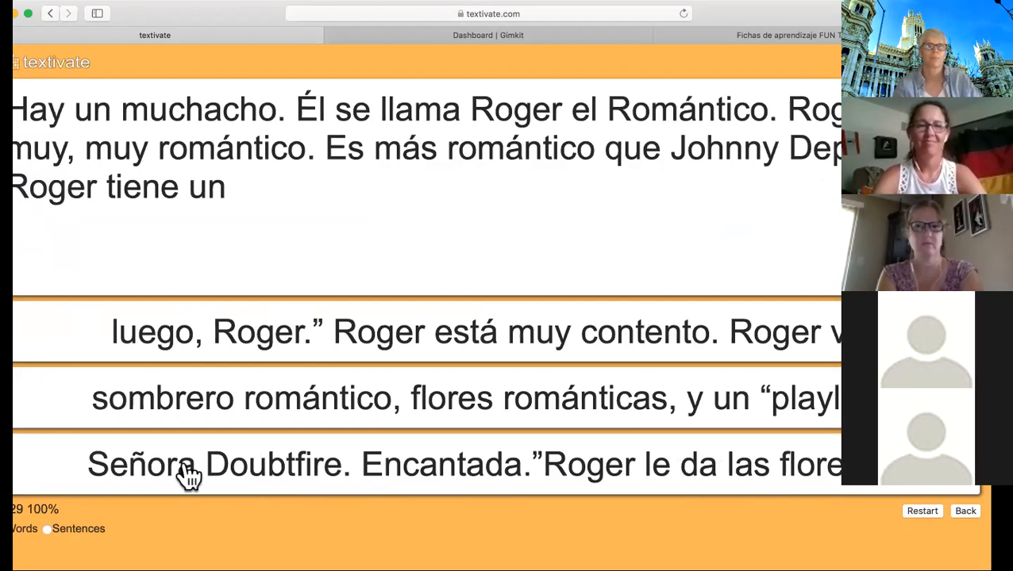
{"action": "left_click", "coordinate": [968, 511]}
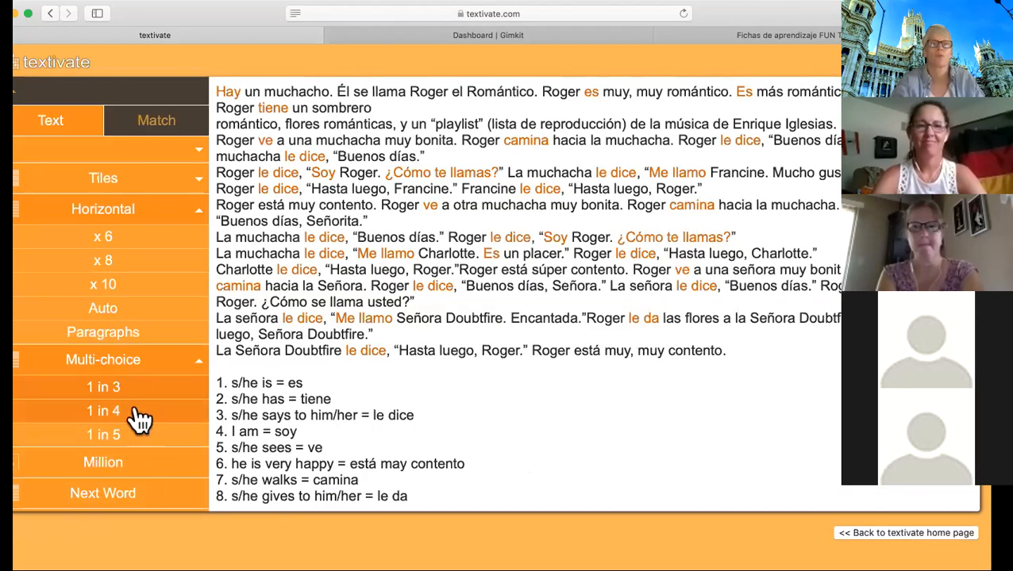
- View the Million game for the story, return to the activities, and look through the remaining text activities
{"action": "left_click", "coordinate": [93, 468]}
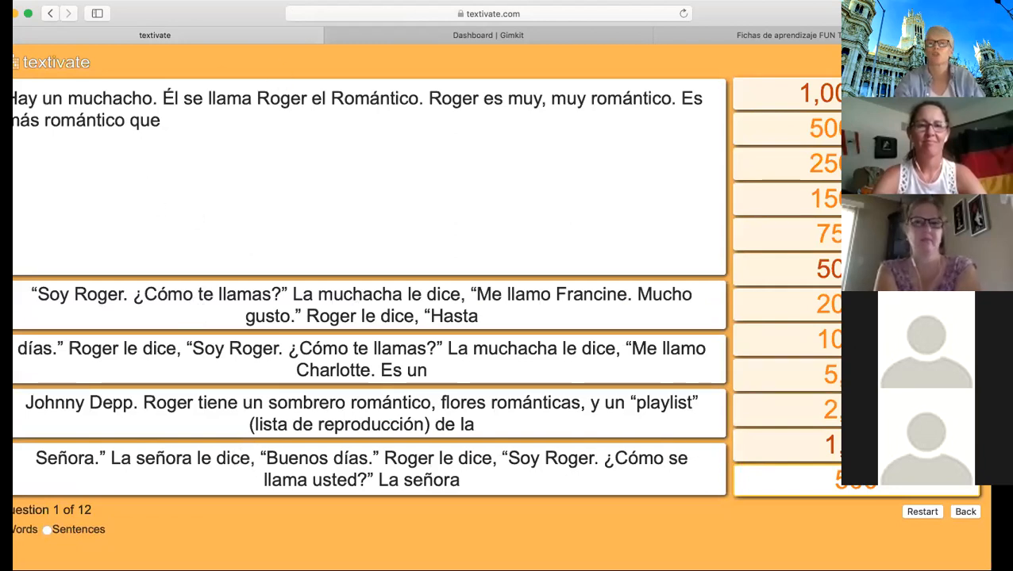
{"action": "left_click", "coordinate": [965, 513]}
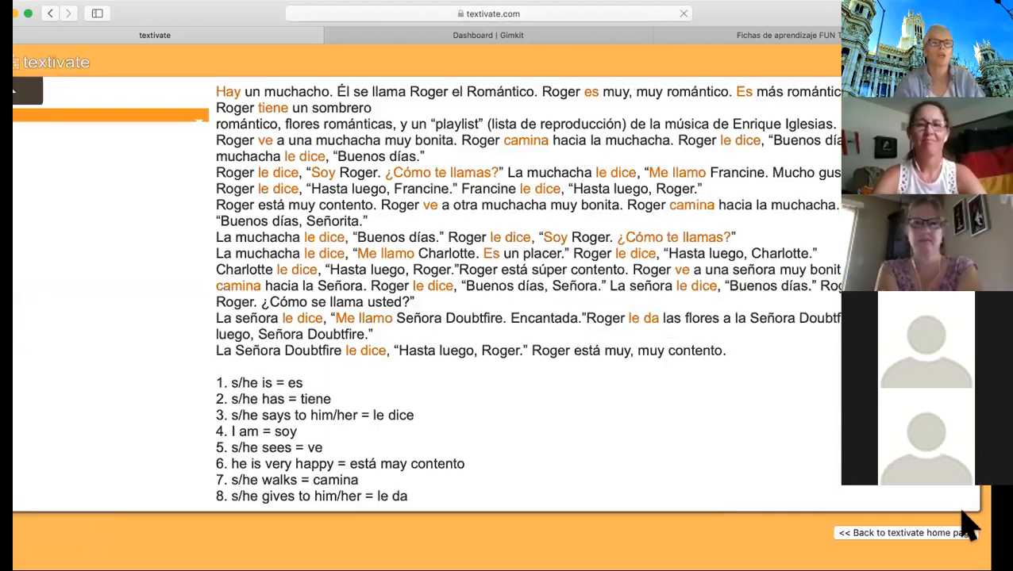
{"action": "mouse_move", "coordinate": [102, 402]}
{"action": "scroll", "coordinate": [111, 397], "scroll_direction": "down", "scroll_amount": 5}
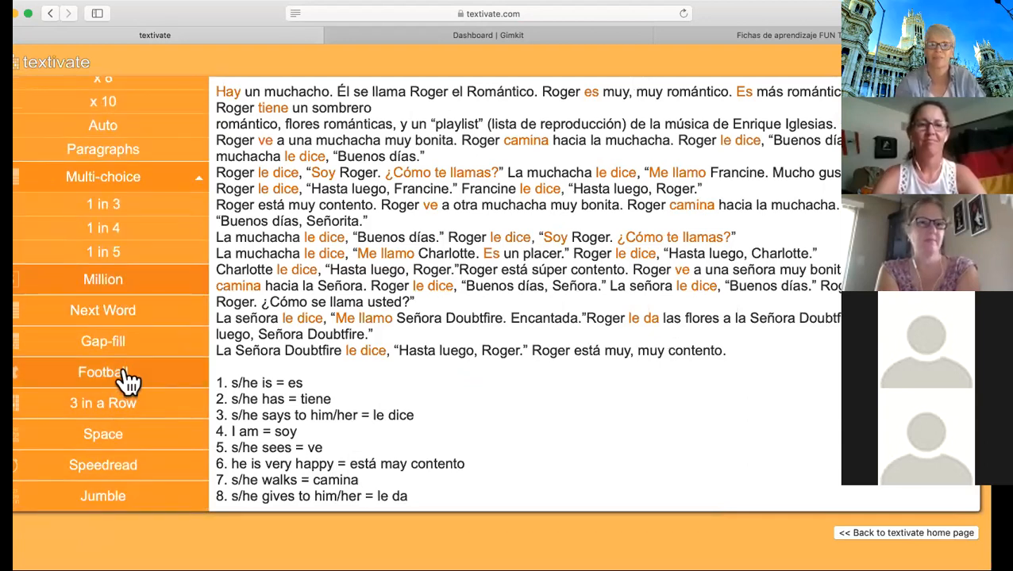
{"action": "scroll", "coordinate": [127, 380], "scroll_direction": "down", "scroll_amount": 3}
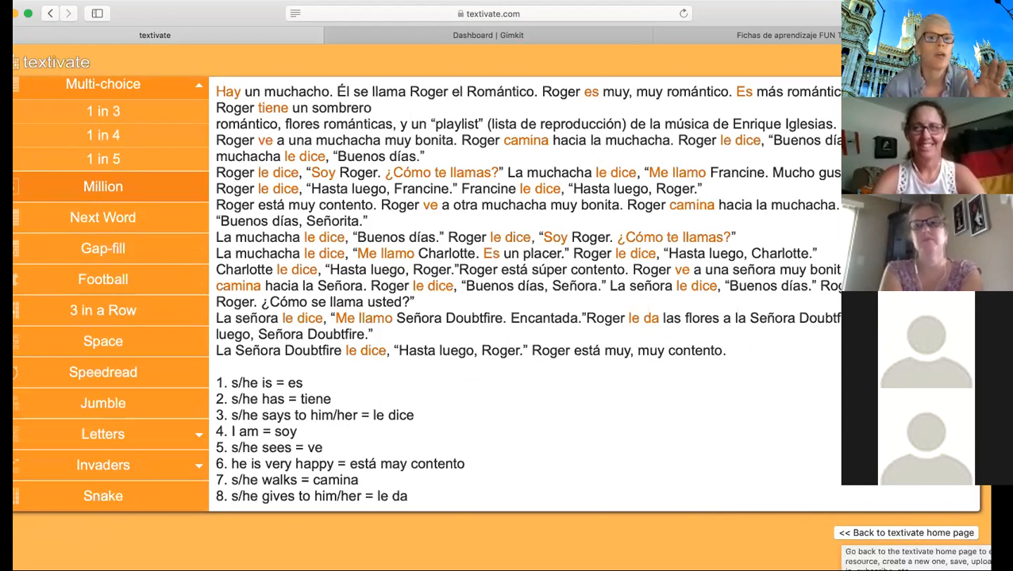
- Collapse the Multi-choice and Horizontal options in the list of text activities
{"action": "left_click", "coordinate": [201, 84]}
{"action": "scroll", "coordinate": [52, 127], "scroll_direction": "up", "scroll_amount": 3}
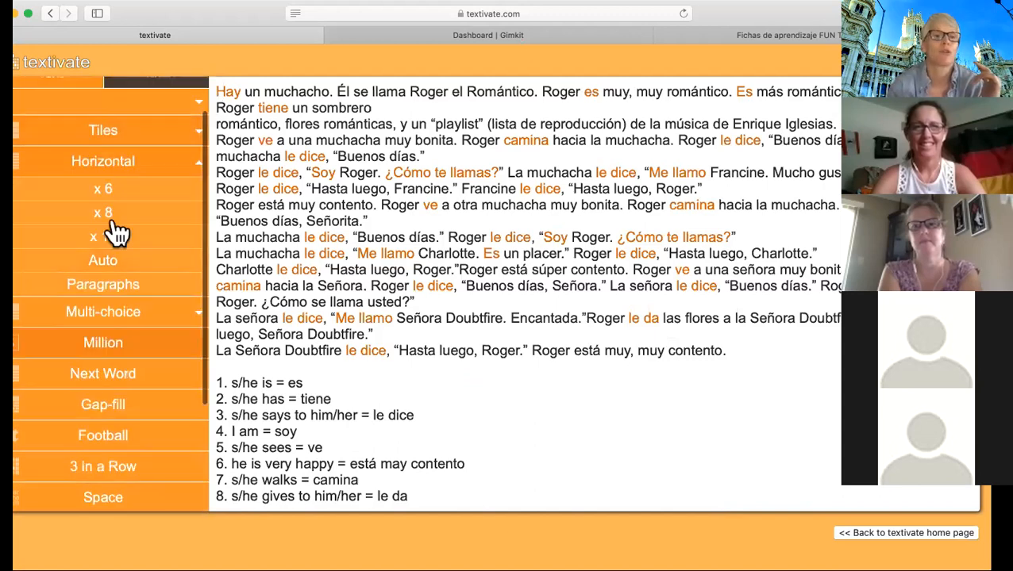
{"action": "left_click", "coordinate": [193, 163]}
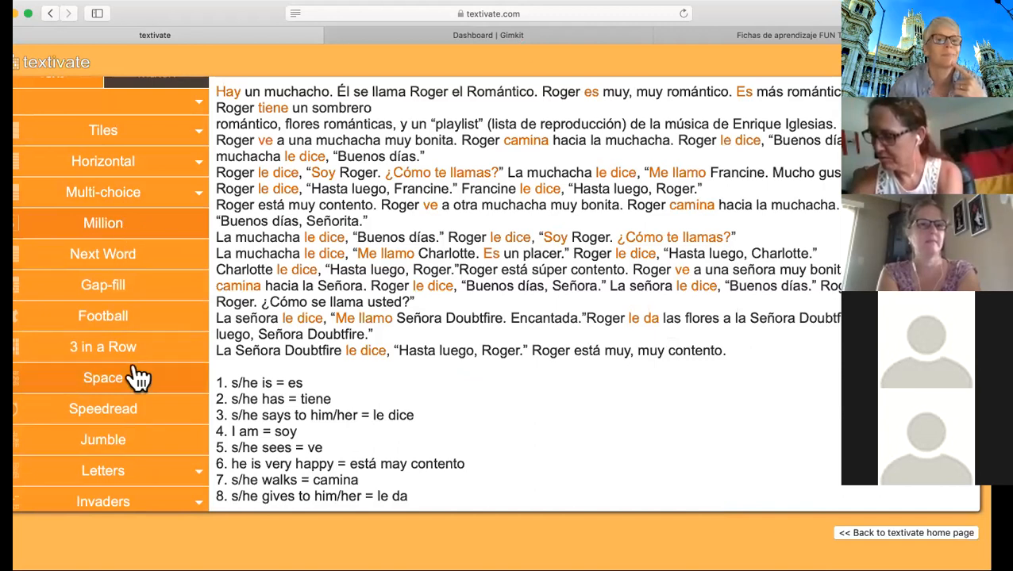
- View the story's Jumble activity with the scrambled words of its first sentence, and return to the activities
{"action": "scroll", "coordinate": [136, 375], "scroll_direction": "down", "scroll_amount": 1}
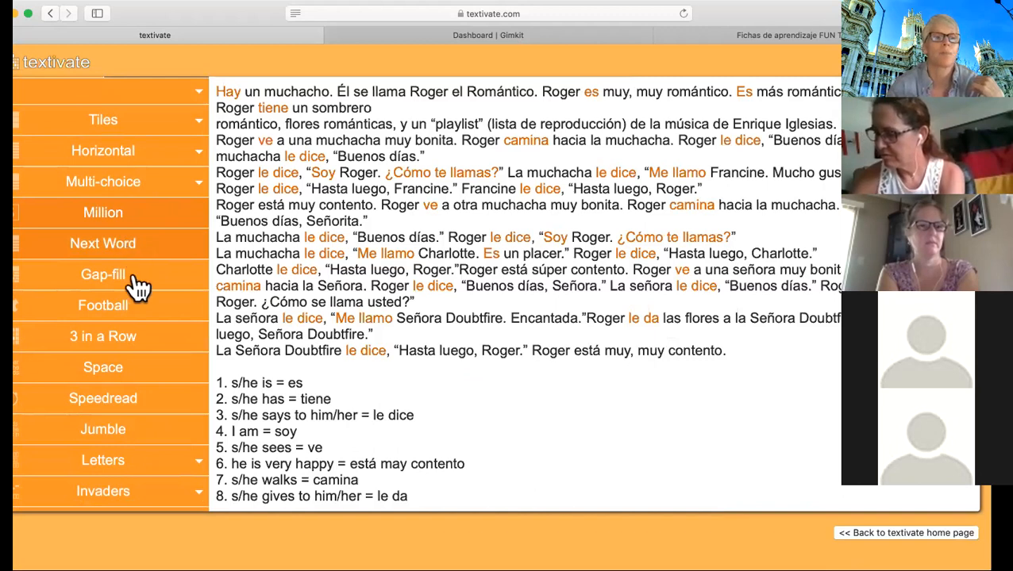
{"action": "left_click", "coordinate": [145, 435]}
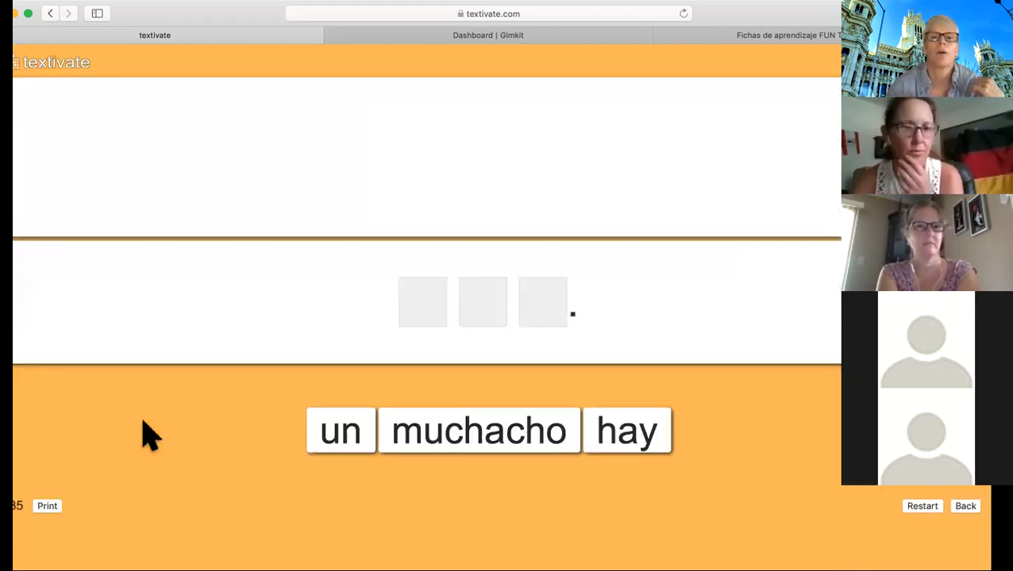
{"action": "left_click", "coordinate": [967, 508]}
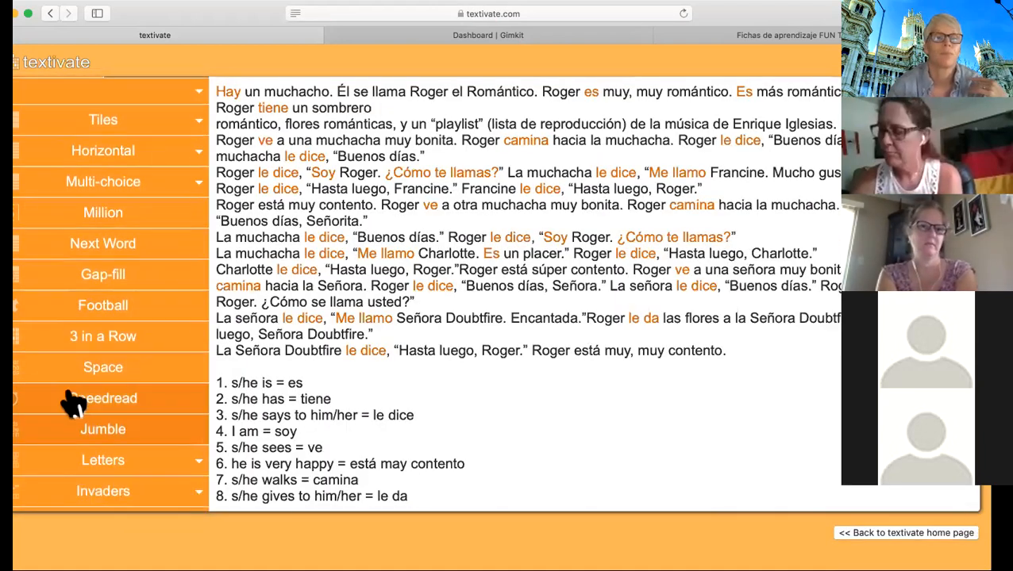
- Look through the available Match activities and switch back to the Text activities
{"action": "scroll", "coordinate": [69, 401], "scroll_direction": "down", "scroll_amount": 1}
{"action": "scroll", "coordinate": [71, 401], "scroll_direction": "up", "scroll_amount": 3}
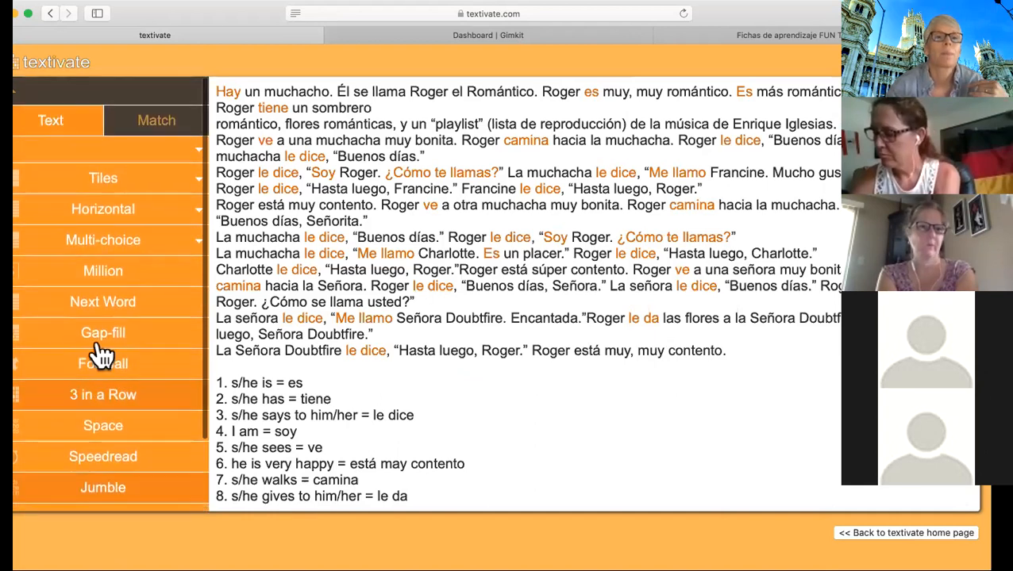
{"action": "left_click", "coordinate": [147, 128]}
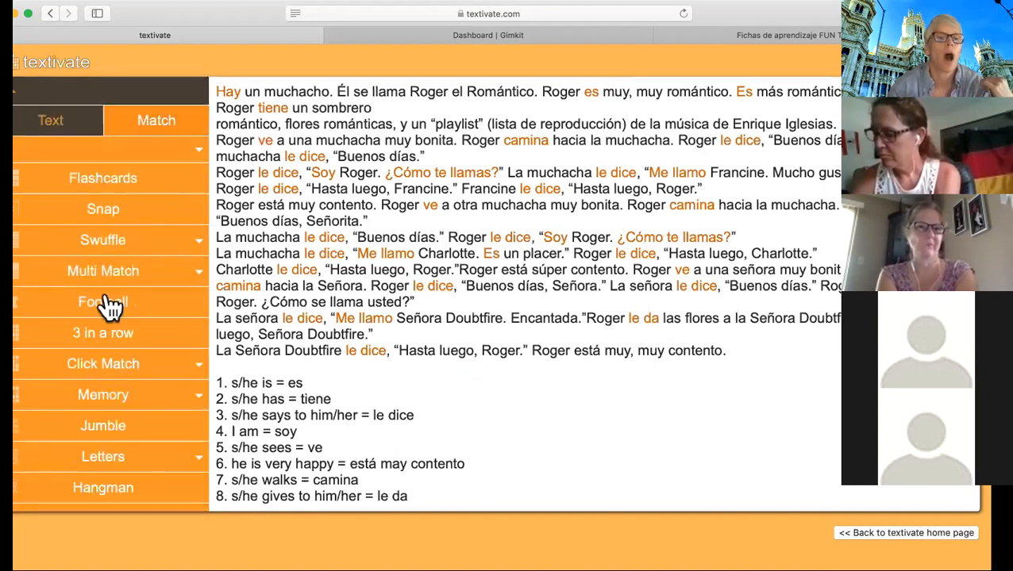
{"action": "scroll", "coordinate": [108, 307], "scroll_direction": "down", "scroll_amount": 2}
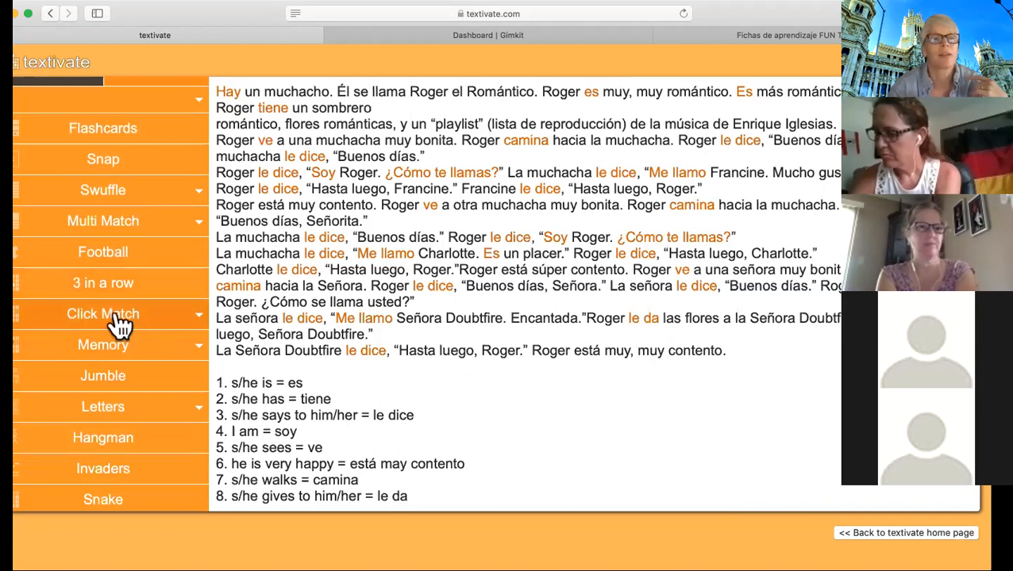
{"action": "scroll", "coordinate": [113, 322], "scroll_direction": "up", "scroll_amount": 2}
{"action": "scroll", "coordinate": [113, 316], "scroll_direction": "down", "scroll_amount": 3}
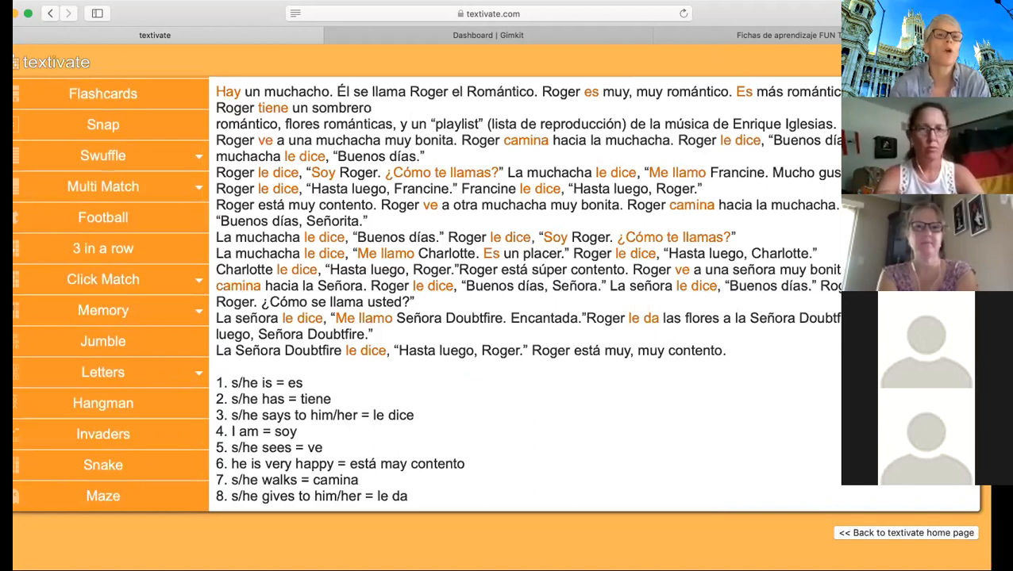
{"action": "scroll", "coordinate": [68, 91], "scroll_direction": "up", "scroll_amount": 2}
{"action": "left_click", "coordinate": [54, 126]}
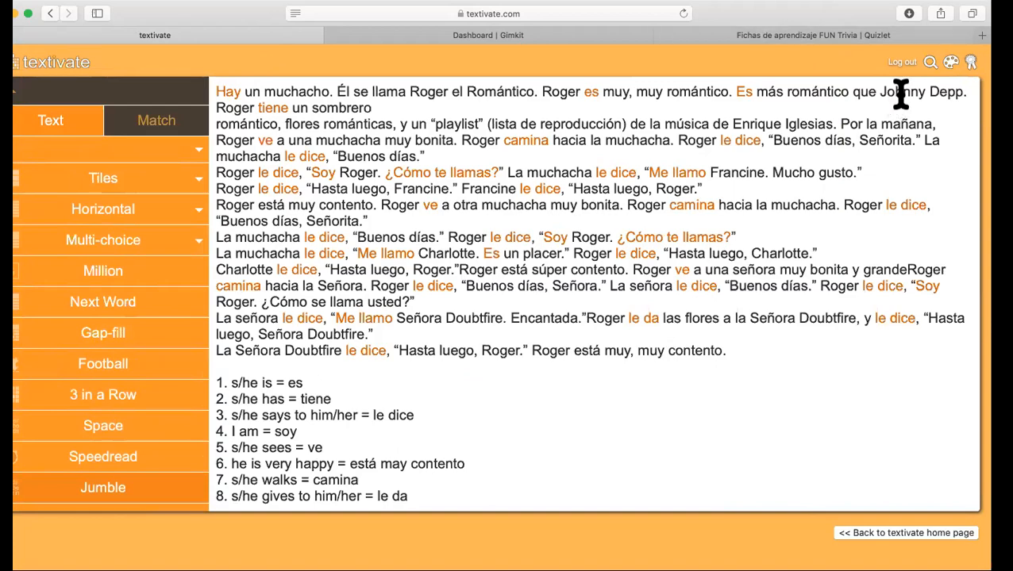
- Return to the Textivate home page for this resource and dismiss the welcome message
{"action": "scroll", "coordinate": [248, 323], "scroll_direction": "down", "scroll_amount": 3}
{"action": "scroll", "coordinate": [249, 323], "scroll_direction": "up", "scroll_amount": 3}
{"action": "scroll", "coordinate": [249, 323], "scroll_direction": "down", "scroll_amount": 3}
{"action": "scroll", "coordinate": [248, 321], "scroll_direction": "up", "scroll_amount": 3}
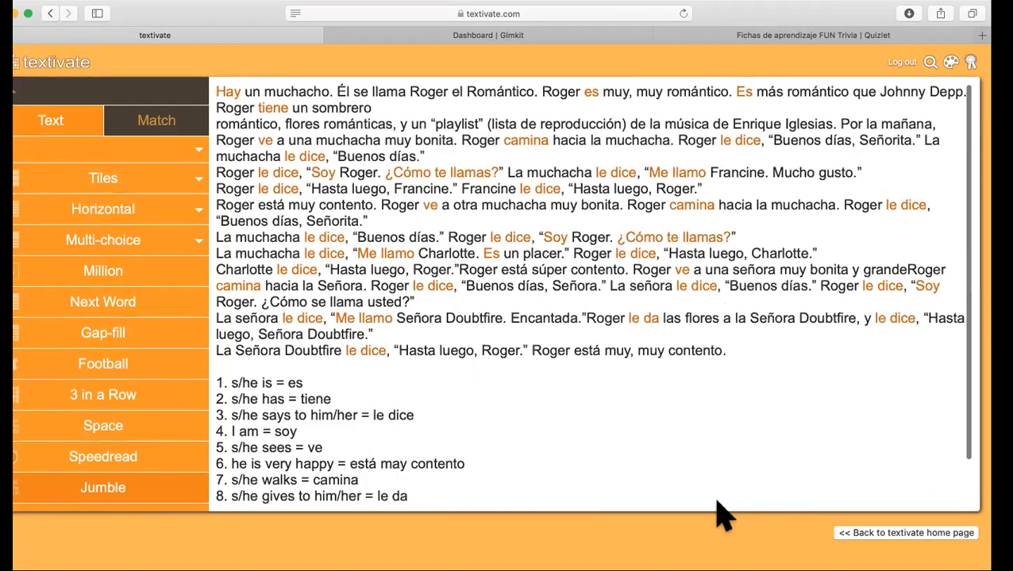
{"action": "left_click", "coordinate": [906, 533]}
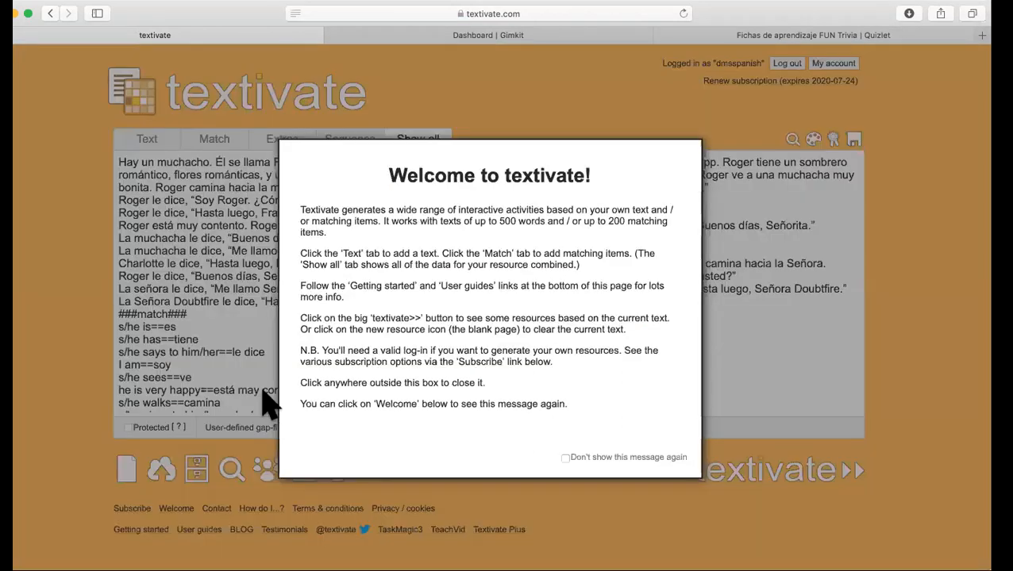
{"action": "left_click", "coordinate": [63, 400]}
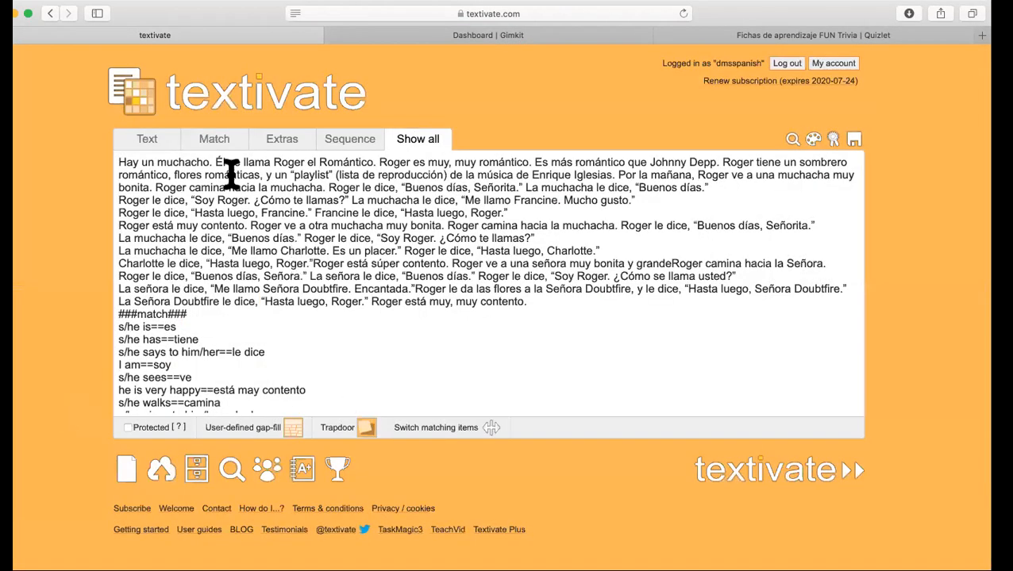
- Review the resource's story text and its matching vocabulary pairs, and open its Extras settings
{"action": "left_click", "coordinate": [154, 145]}
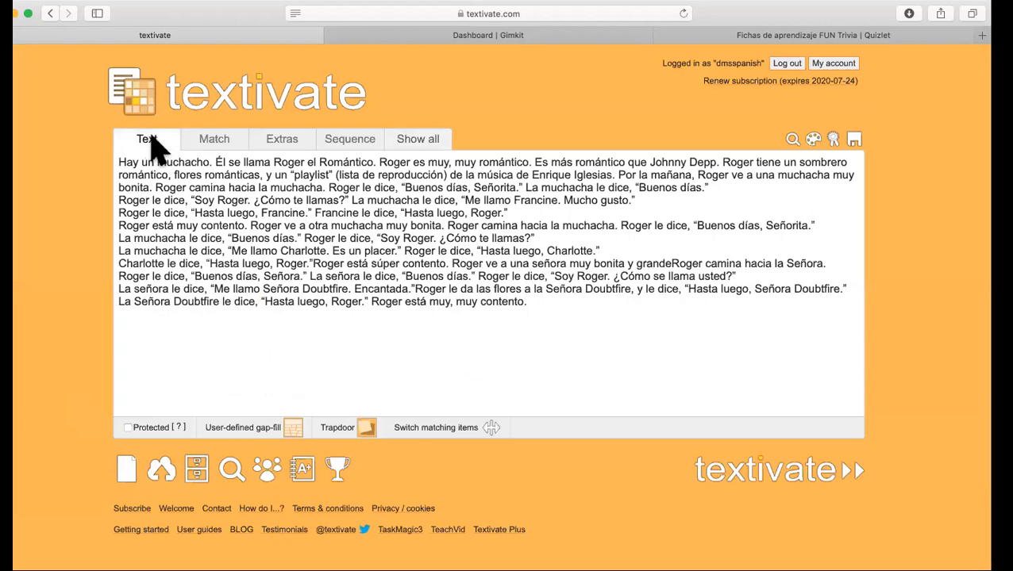
{"action": "left_click", "coordinate": [214, 152]}
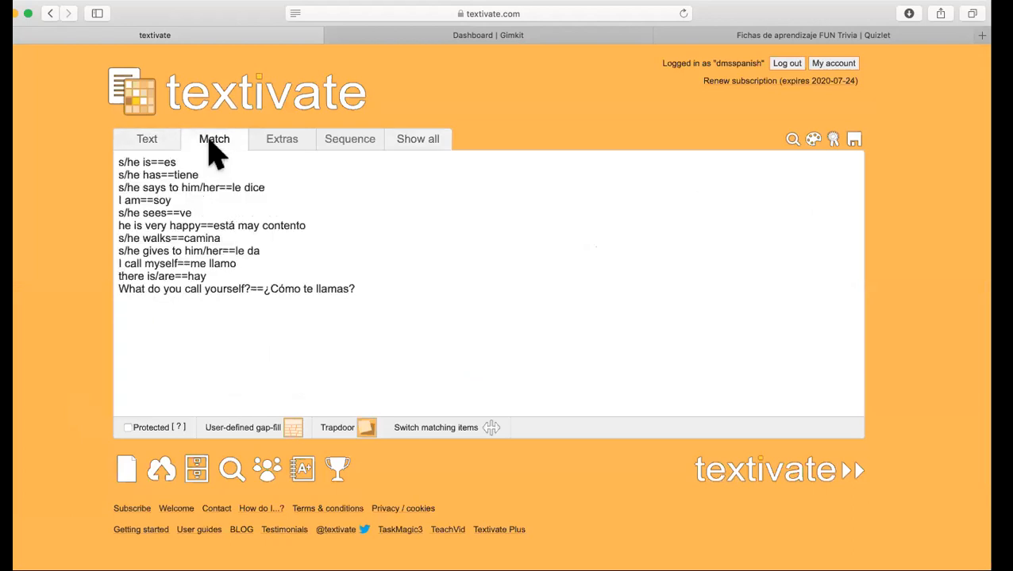
{"action": "left_click", "coordinate": [289, 140]}
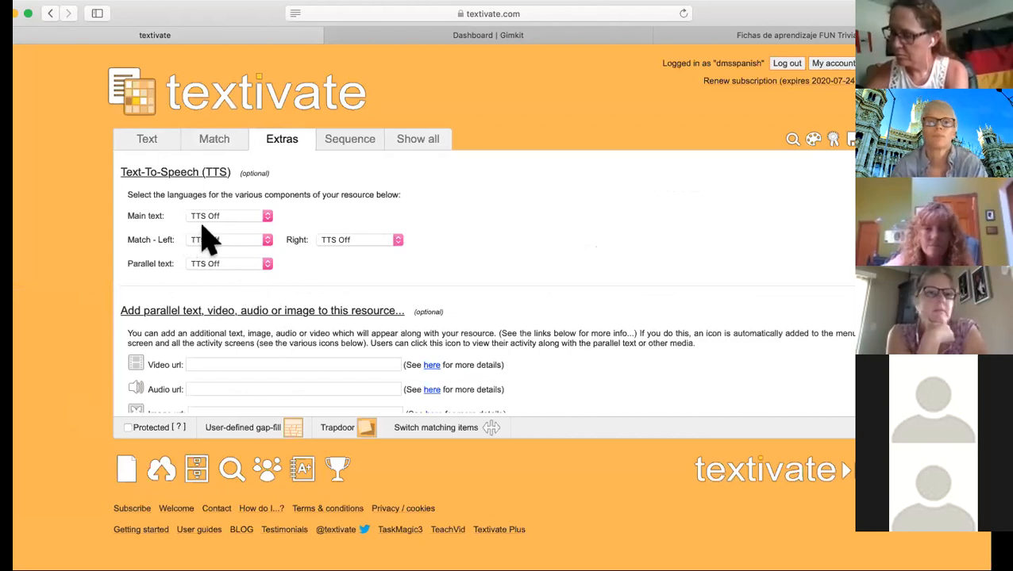
- Examine the text-to-speech language choices for the main text and for both sides of the matching items, leaving each set to TTS Off
{"action": "left_click", "coordinate": [265, 217]}
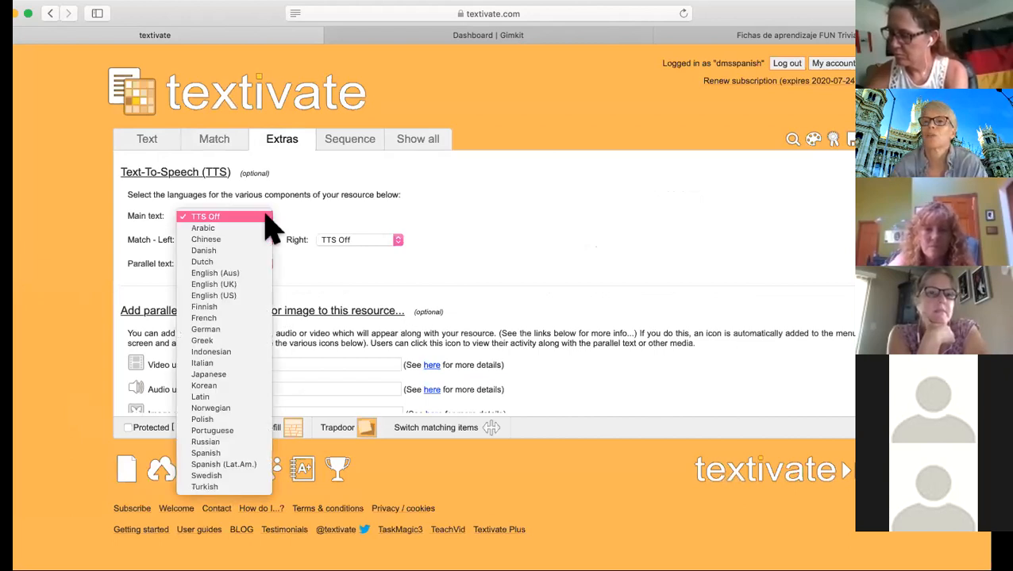
{"action": "left_click", "coordinate": [328, 227]}
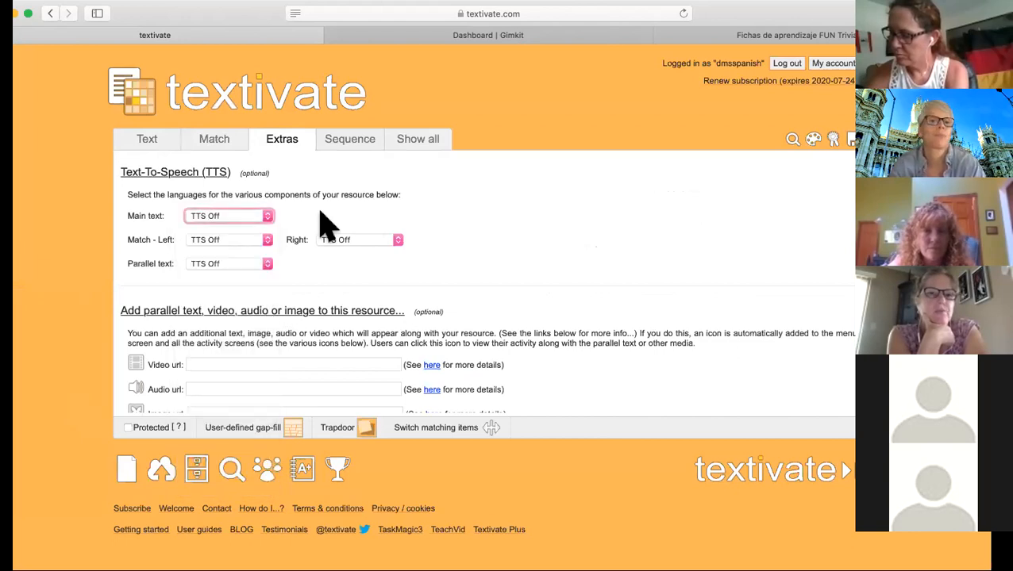
{"action": "left_click", "coordinate": [264, 241]}
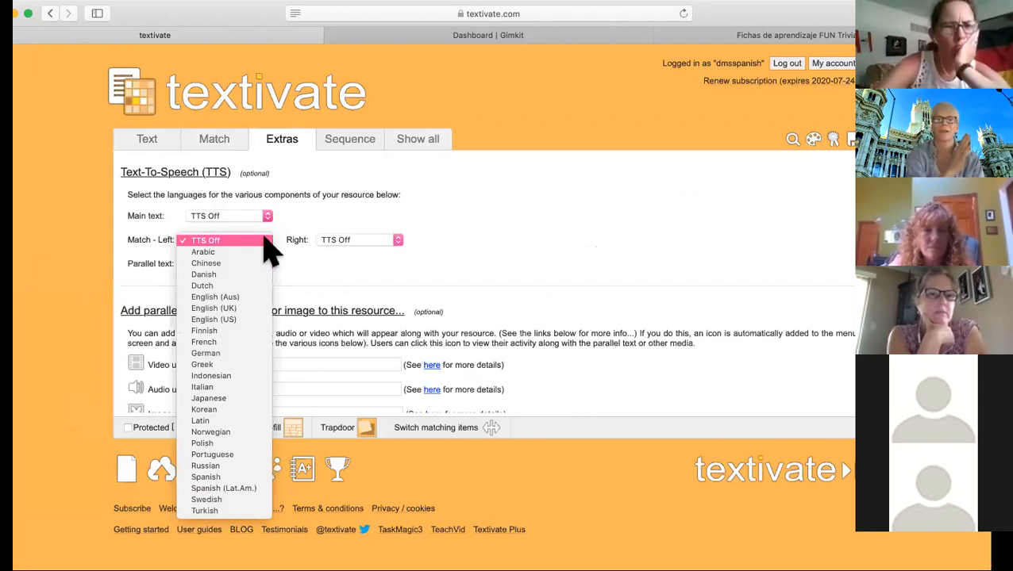
{"action": "left_click", "coordinate": [349, 262]}
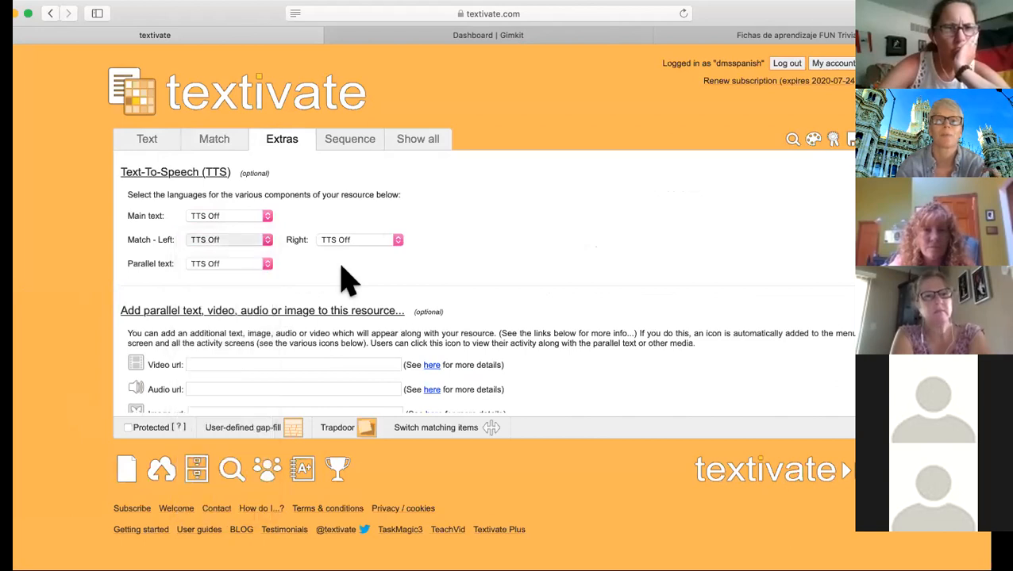
{"action": "left_click", "coordinate": [393, 240]}
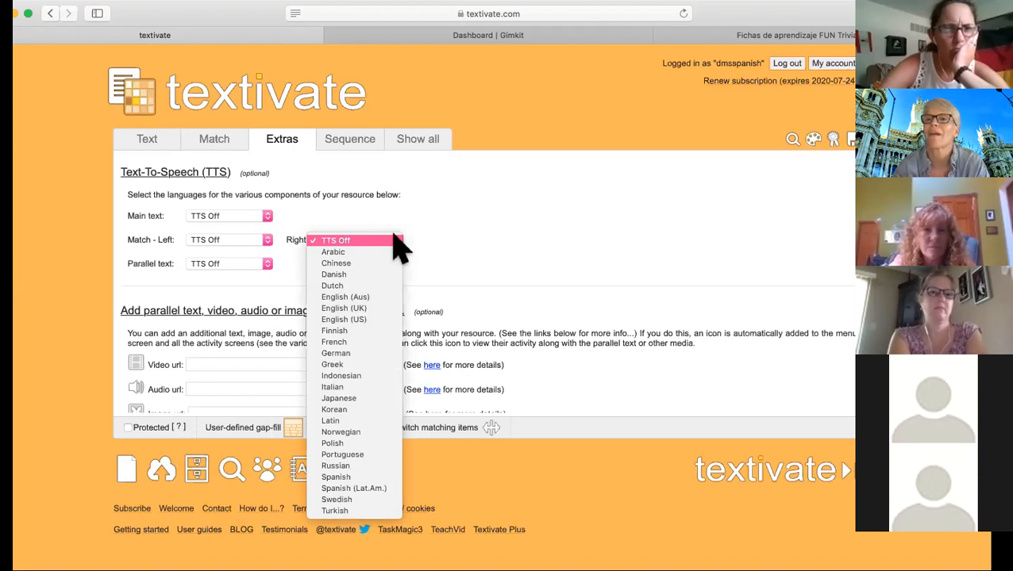
{"action": "left_click", "coordinate": [530, 207]}
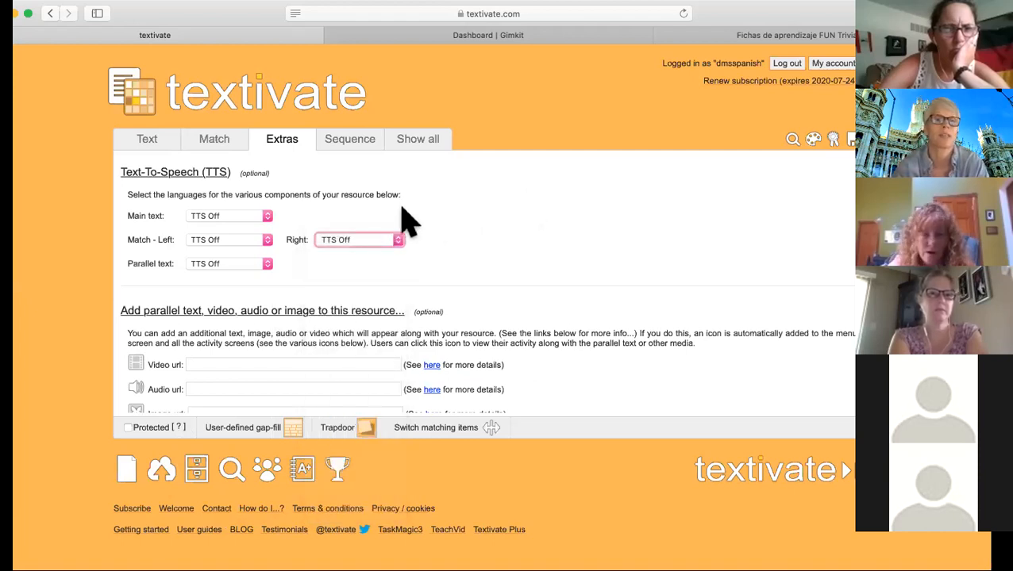
{"action": "left_click", "coordinate": [397, 239]}
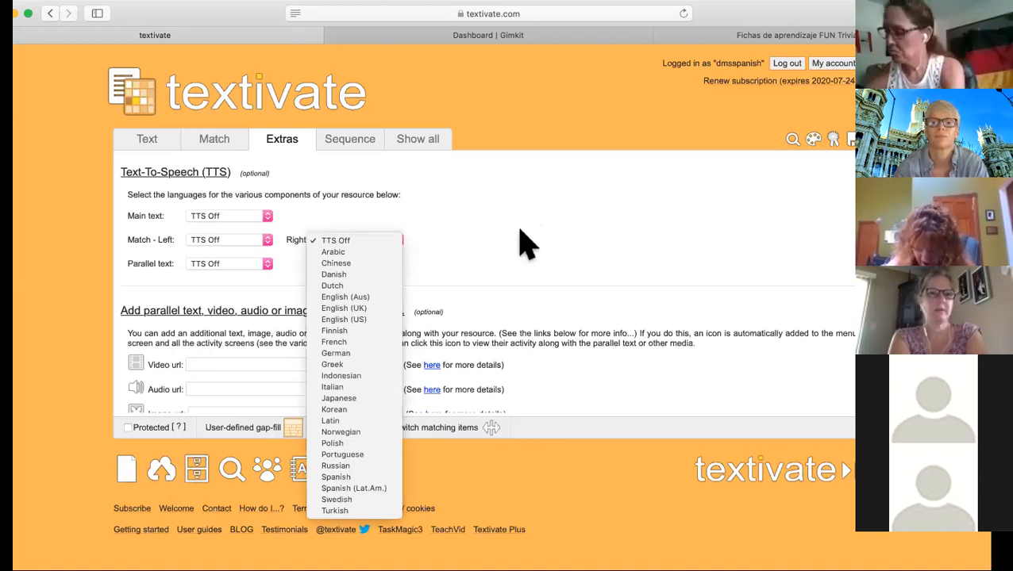
{"action": "left_click", "coordinate": [520, 242]}
- Activate the resource's video URL field for entry and open YouTube in a new browser tab
{"action": "scroll", "coordinate": [509, 261], "scroll_direction": "down", "scroll_amount": 3}
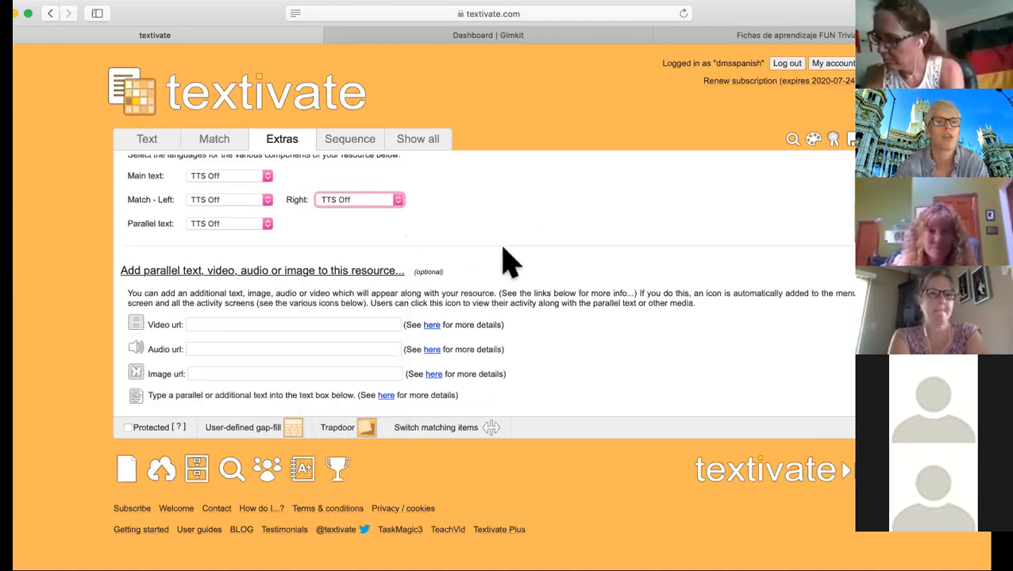
{"action": "left_click", "coordinate": [241, 258]}
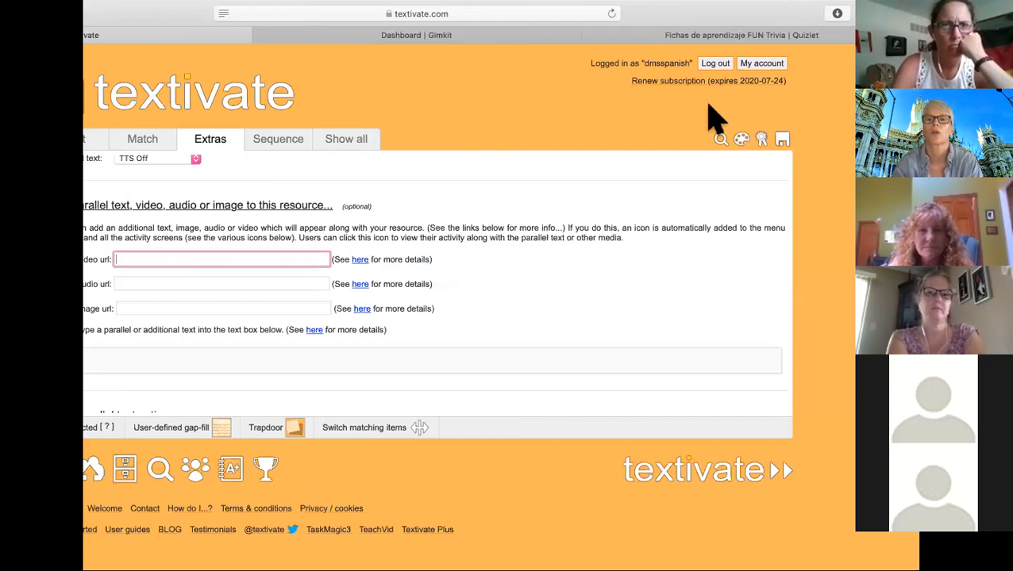
{"action": "key", "text": "super+shift+backslash"}
{"action": "left_click", "coordinate": [246, 16]}
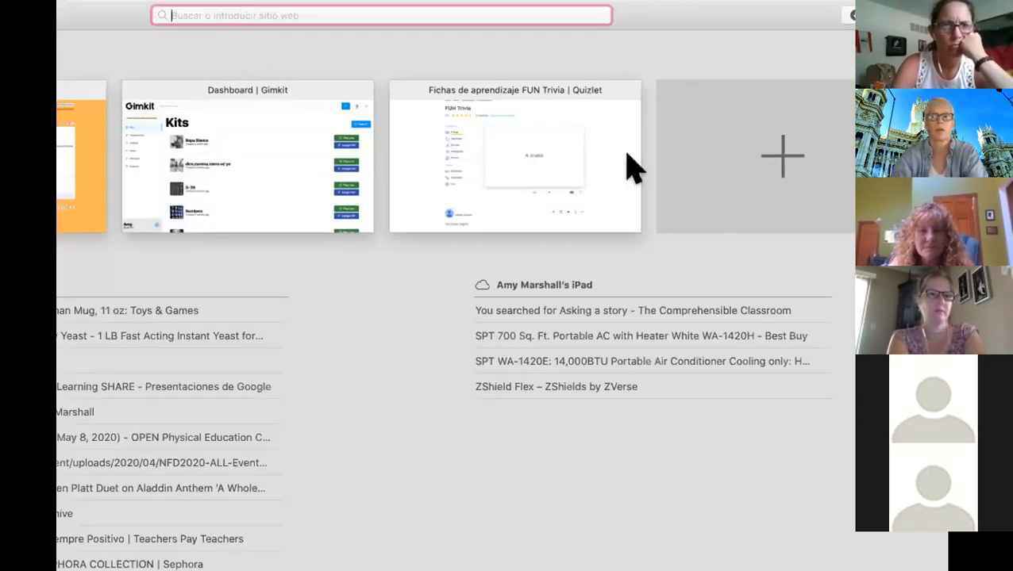
{"action": "left_click", "coordinate": [833, 189]}
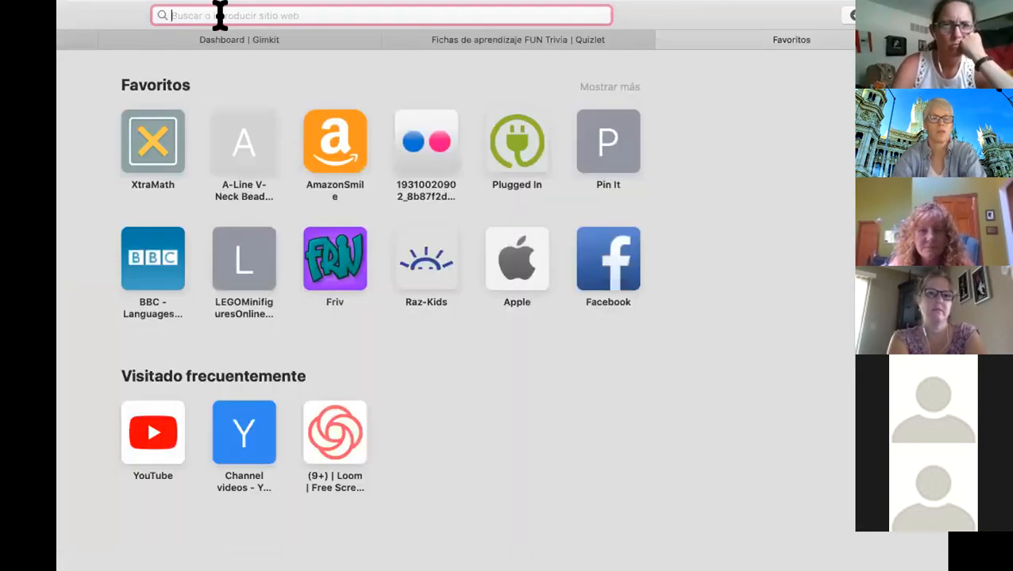
{"action": "left_click", "coordinate": [151, 435]}
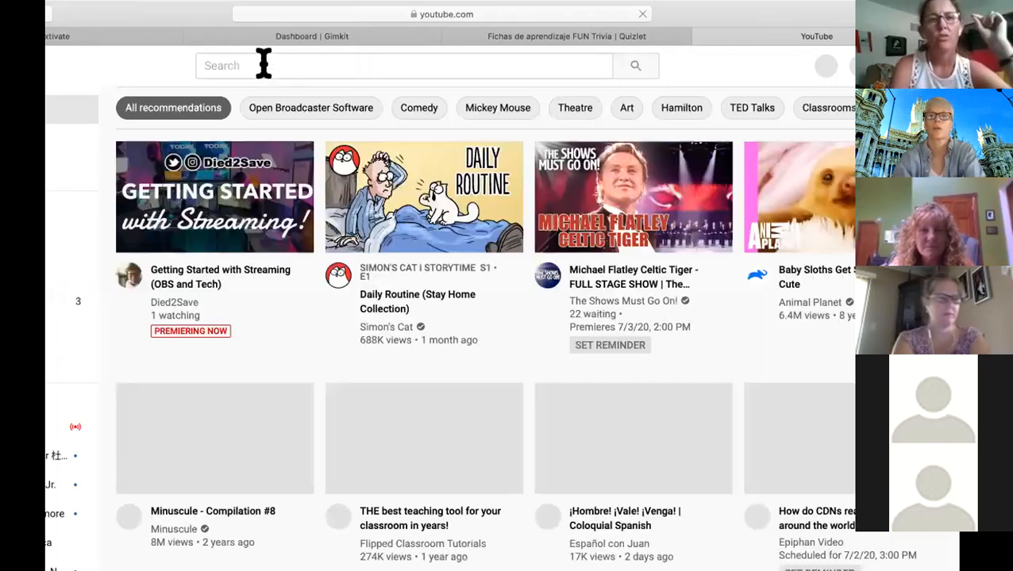
- Search YouTube for "wildebeest" and open the video "Wildebeest from Birdbox Studio"
{"action": "left_click", "coordinate": [263, 64]}
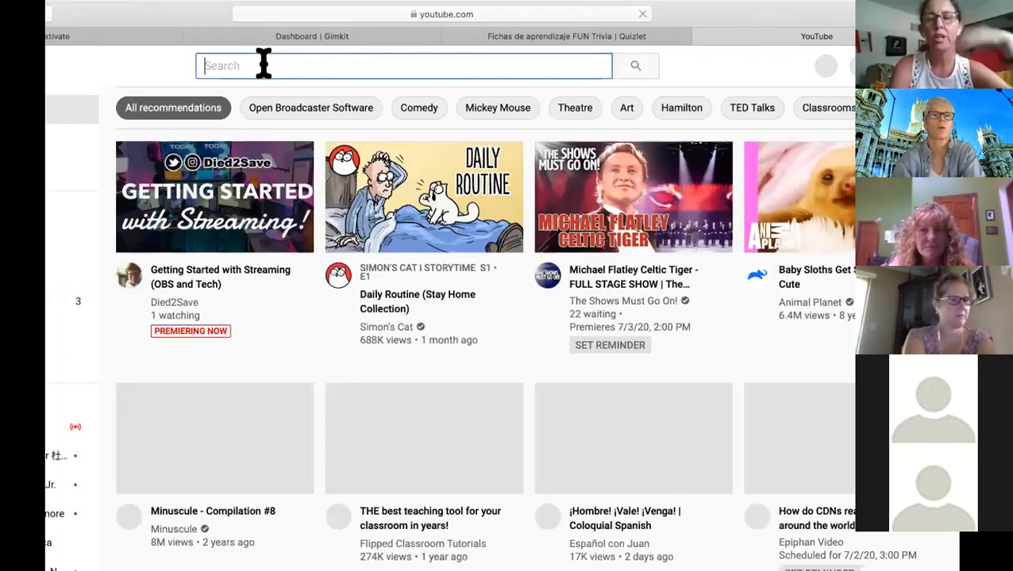
{"action": "type", "text": "w"}
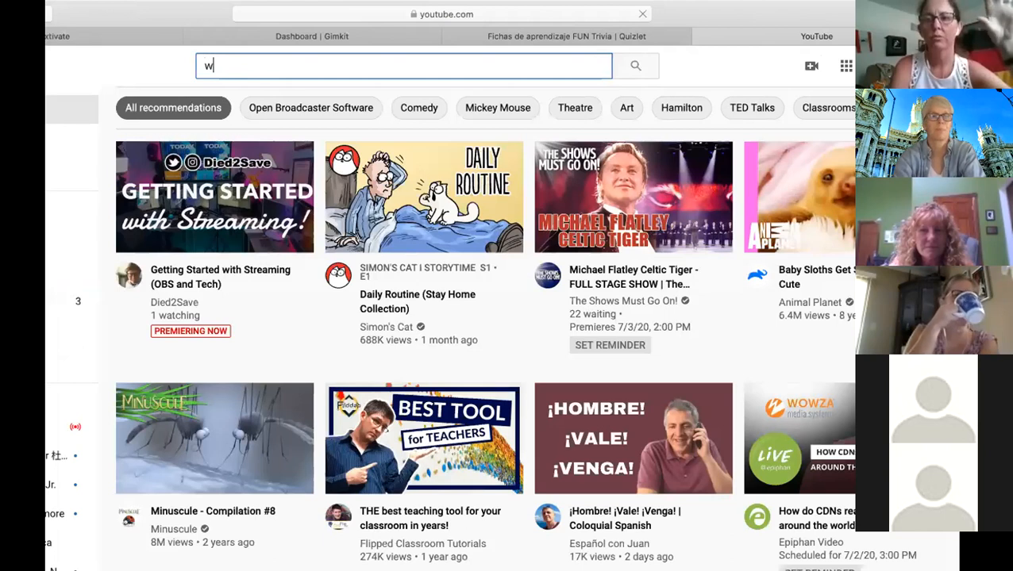
{"action": "type", "text": "ild"}
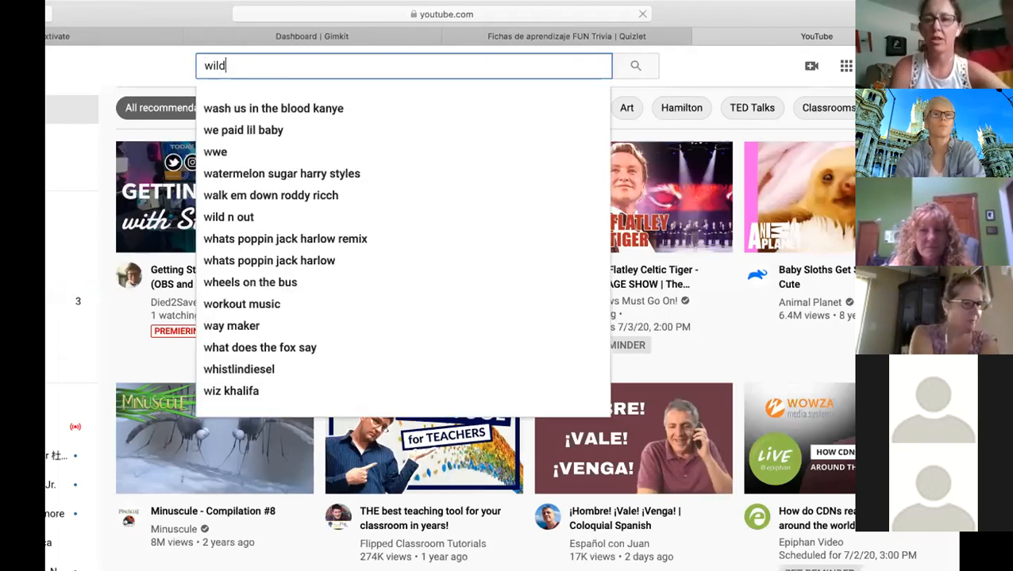
{"action": "type", "text": "ebee"}
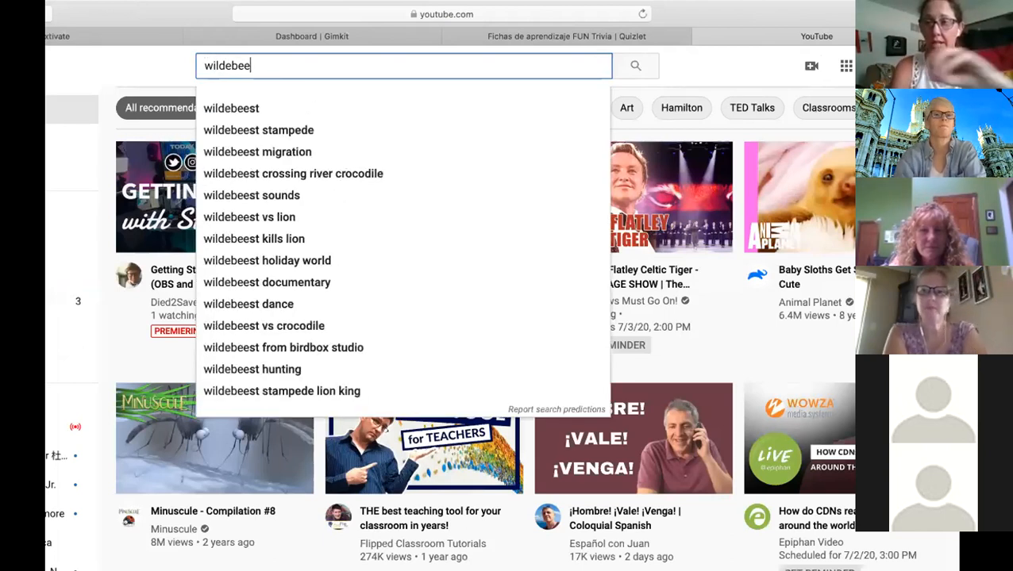
{"action": "left_click", "coordinate": [252, 111]}
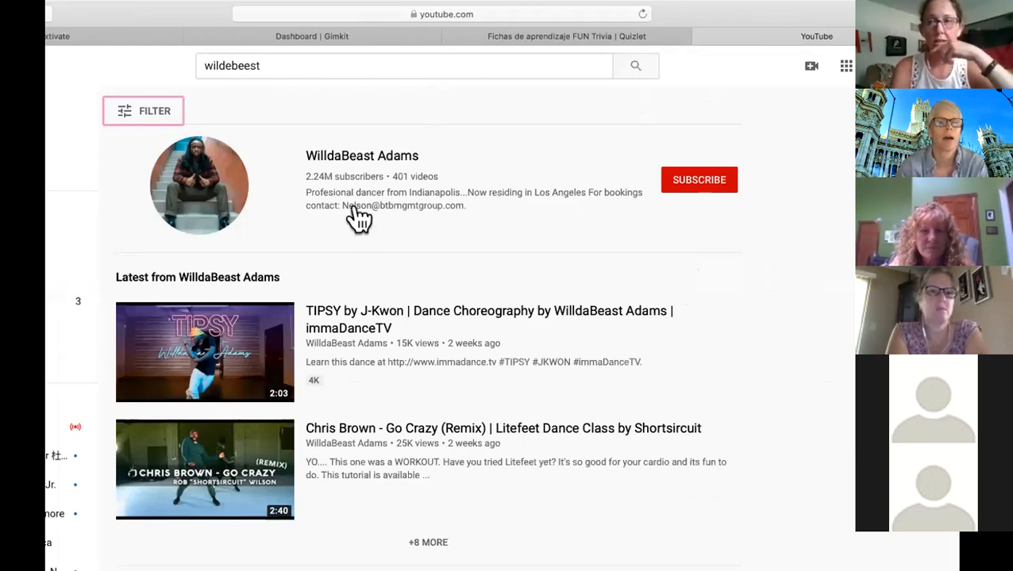
{"action": "scroll", "coordinate": [356, 218], "scroll_direction": "down", "scroll_amount": 7}
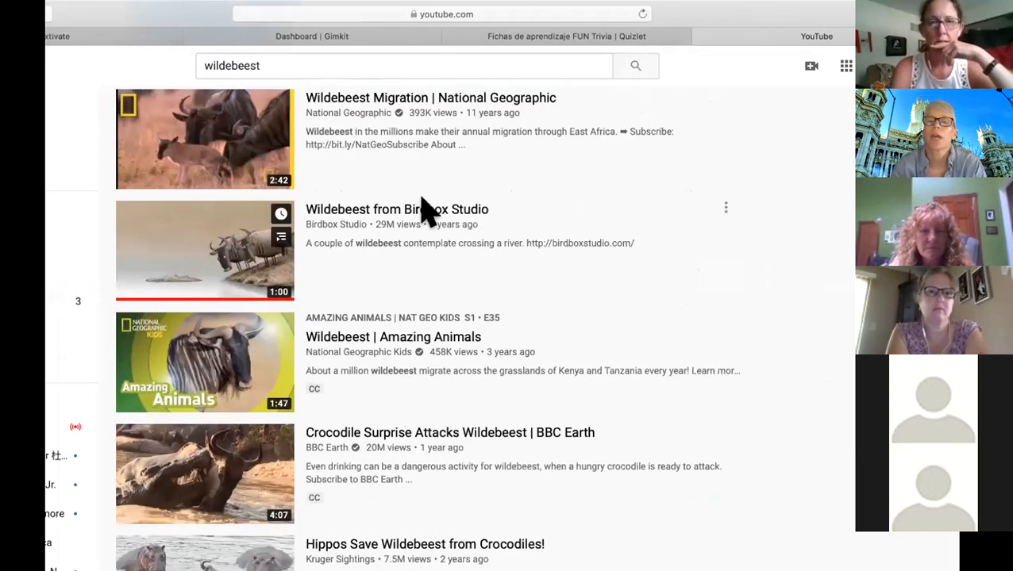
{"action": "left_click", "coordinate": [425, 210]}
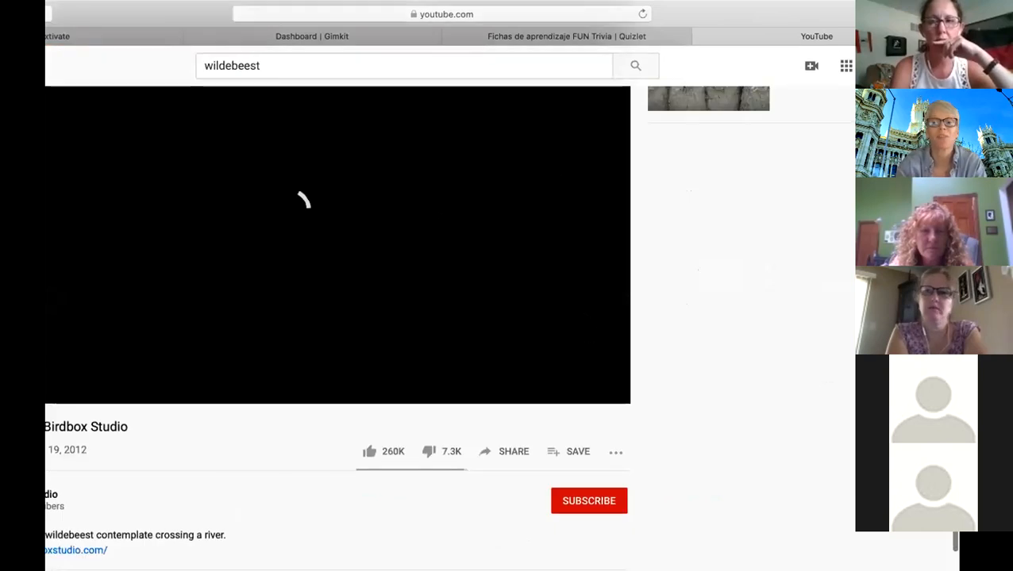
- Copy the share link of the Birdbox Studio wildebeest video and dismiss the sharing options
{"action": "left_click", "coordinate": [502, 452]}
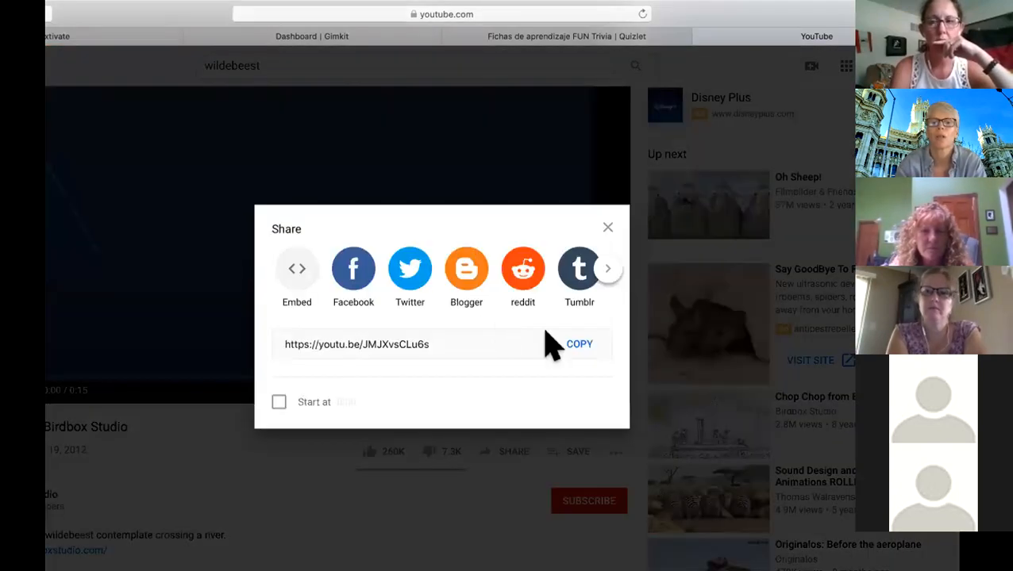
{"action": "left_click", "coordinate": [582, 349]}
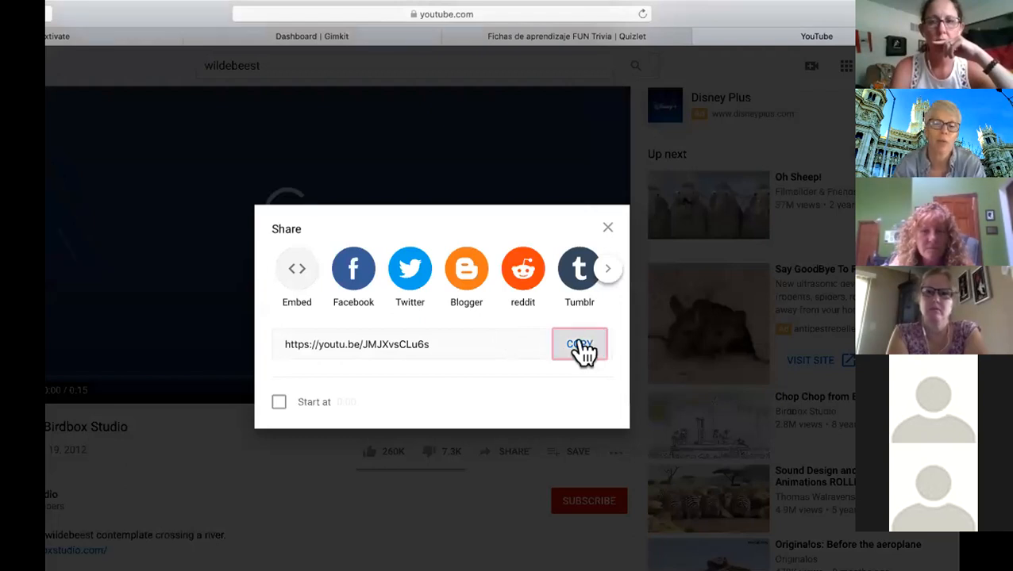
{"action": "left_click", "coordinate": [607, 228]}
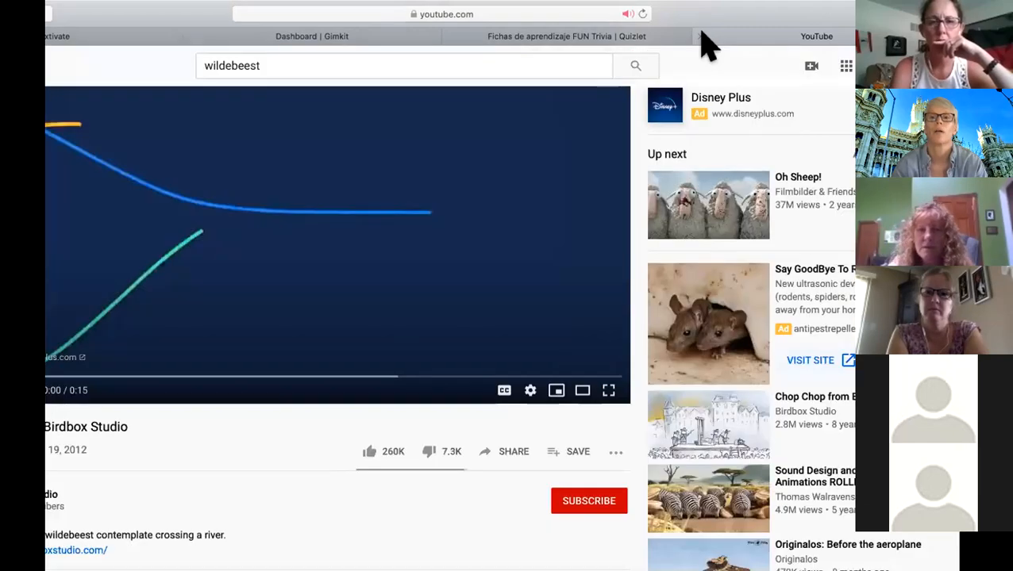
{"action": "left_click", "coordinate": [566, 36]}
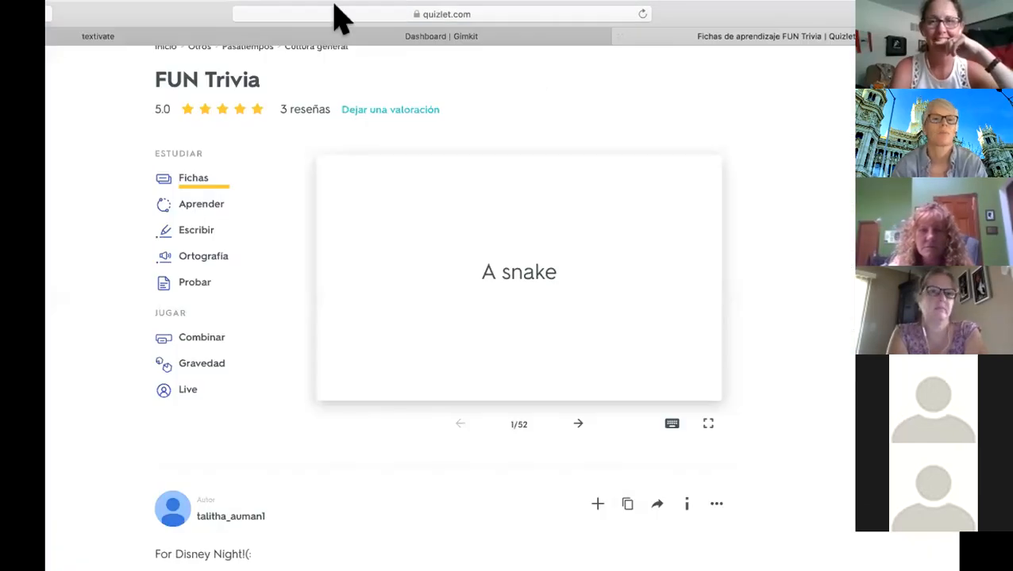
{"action": "left_click", "coordinate": [162, 37]}
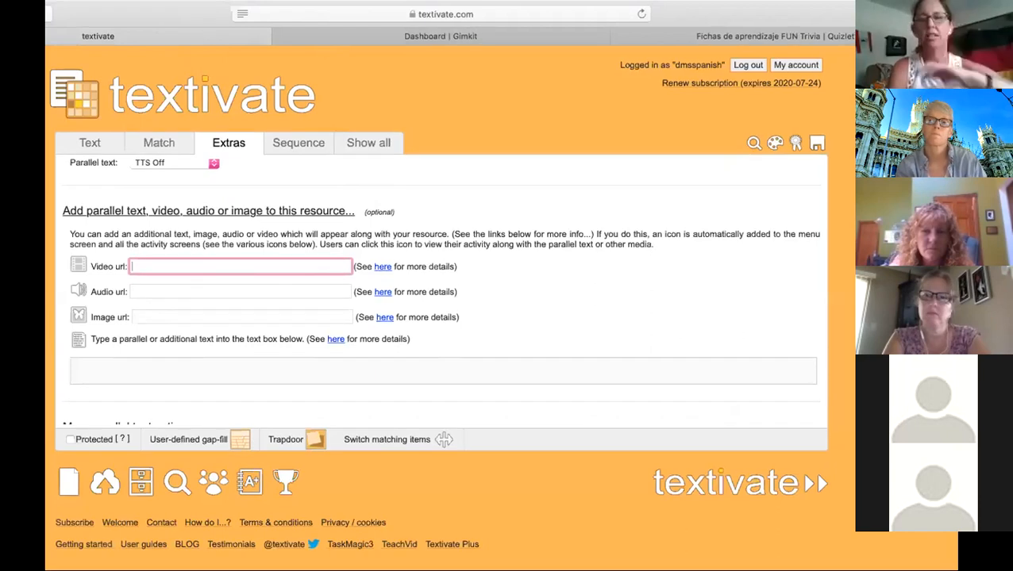
{"action": "left_click_drag", "start_coordinate": [201, 8], "coordinate": [237, 8]}
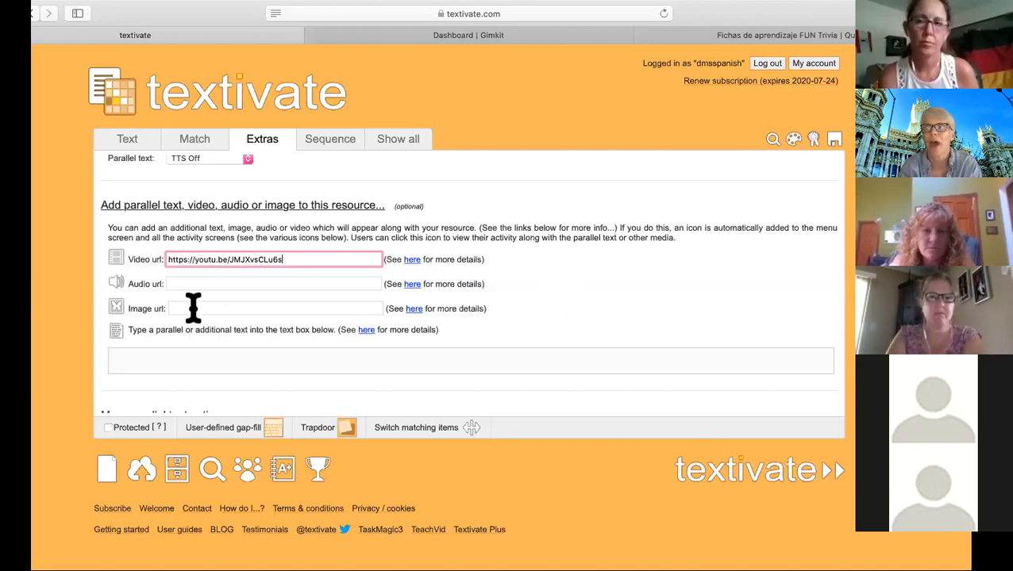
- Examine the parallel text options and the lists of text and match activities that can be excluded from the menu
{"action": "scroll", "coordinate": [248, 335], "scroll_direction": "down", "scroll_amount": 2}
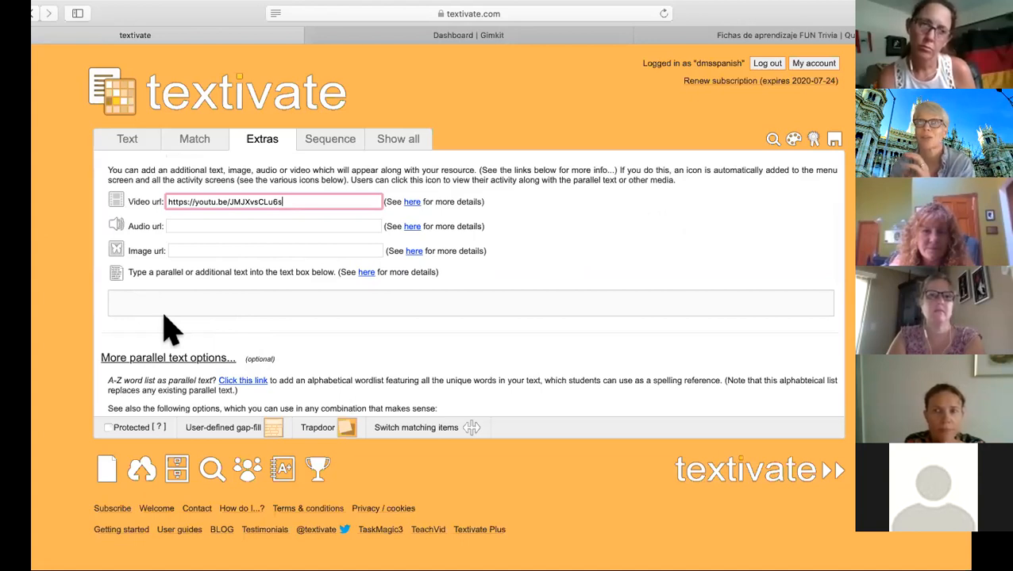
{"action": "scroll", "coordinate": [171, 327], "scroll_direction": "down", "scroll_amount": 3}
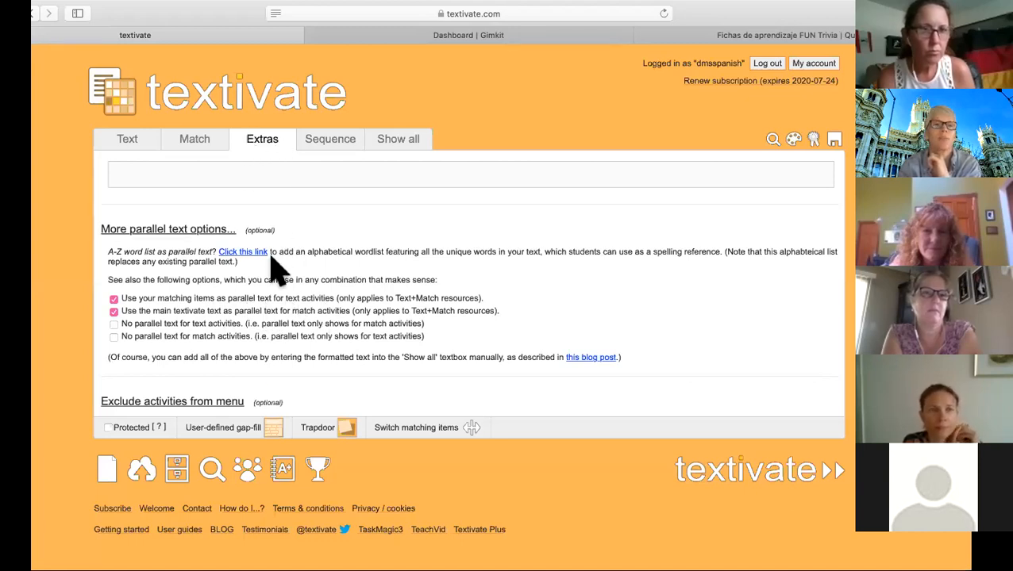
{"action": "scroll", "coordinate": [276, 266], "scroll_direction": "up", "scroll_amount": 5}
{"action": "scroll", "coordinate": [275, 268], "scroll_direction": "down", "scroll_amount": 2}
{"action": "scroll", "coordinate": [275, 266], "scroll_direction": "down", "scroll_amount": 7}
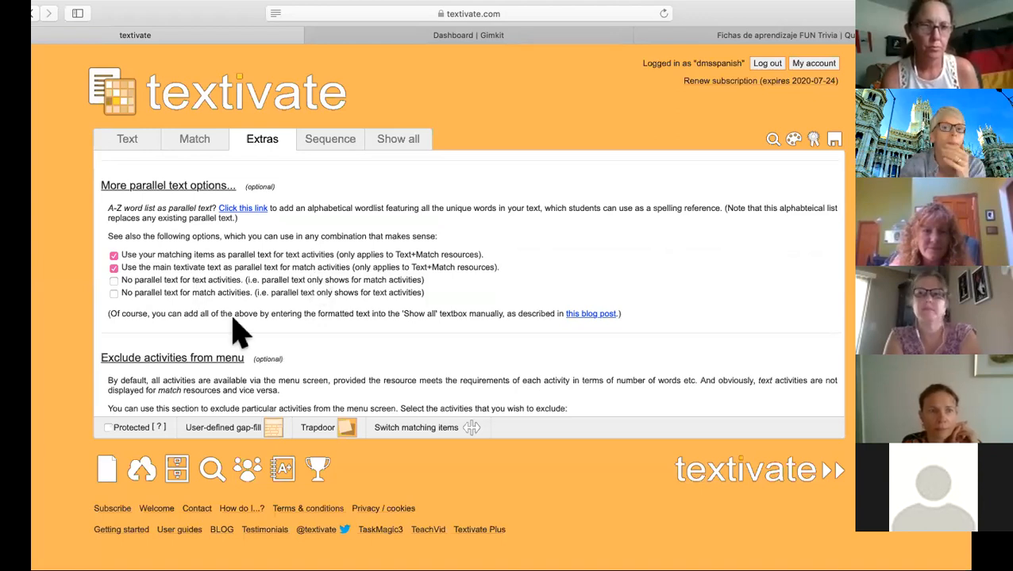
{"action": "scroll", "coordinate": [230, 321], "scroll_direction": "down", "scroll_amount": 2}
{"action": "scroll", "coordinate": [270, 369], "scroll_direction": "down", "scroll_amount": 5}
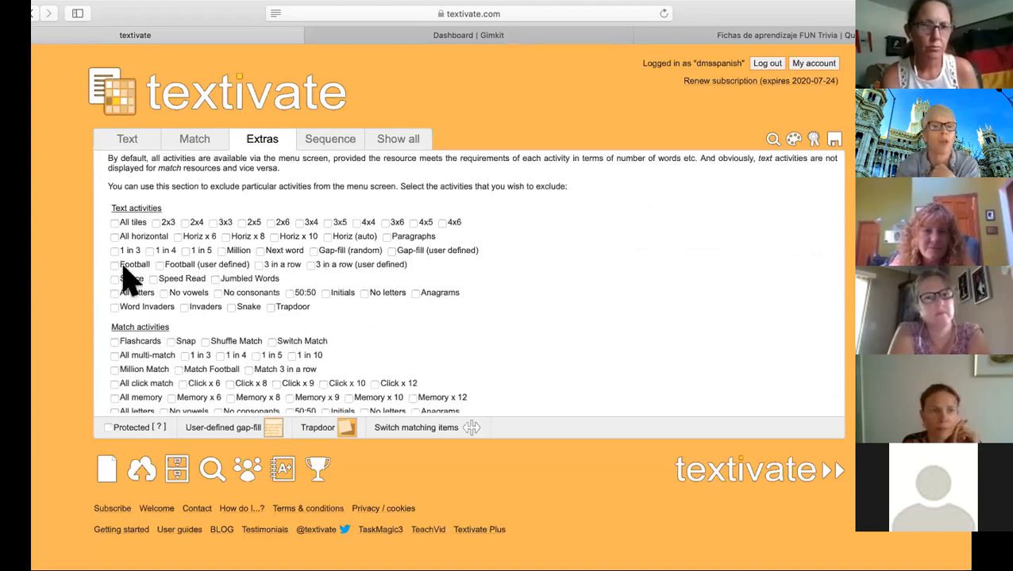
{"action": "scroll", "coordinate": [246, 358], "scroll_direction": "down", "scroll_amount": 2}
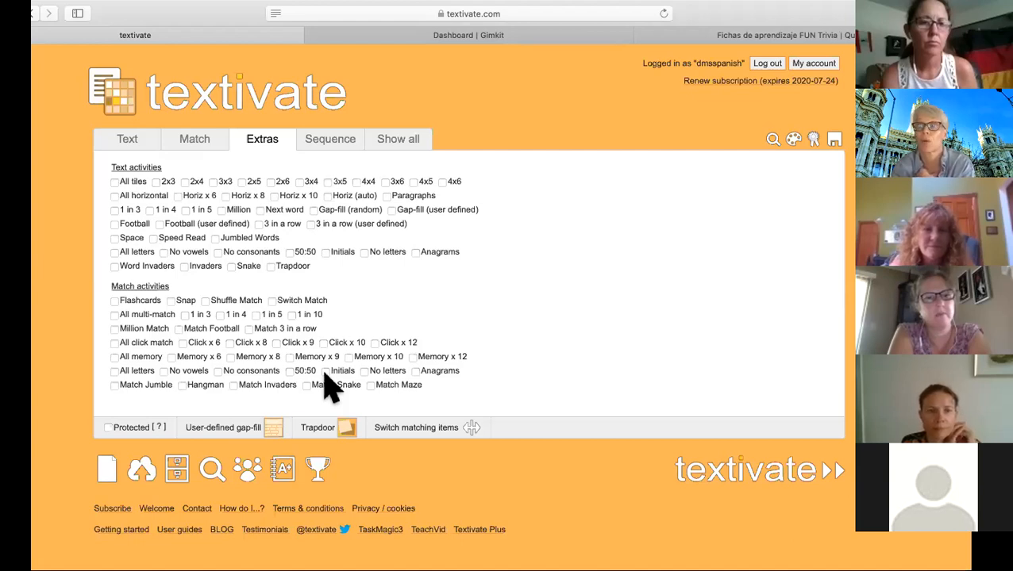
{"action": "scroll", "coordinate": [599, 270], "scroll_direction": "up", "scroll_amount": 10}
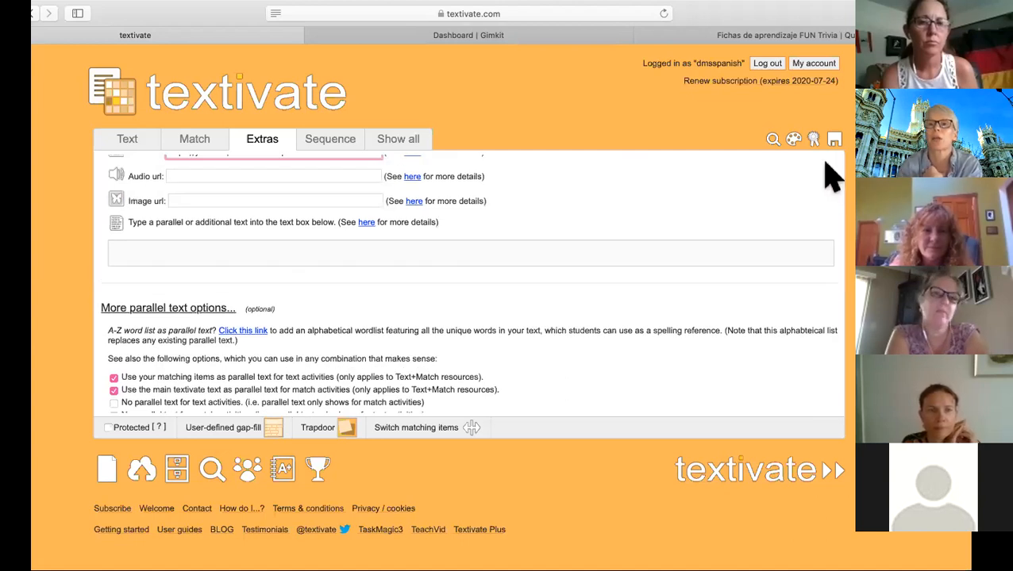
- Save the changes to the public resource "roger el romantico 2" and dismiss the welcome message
{"action": "left_click", "coordinate": [833, 139]}
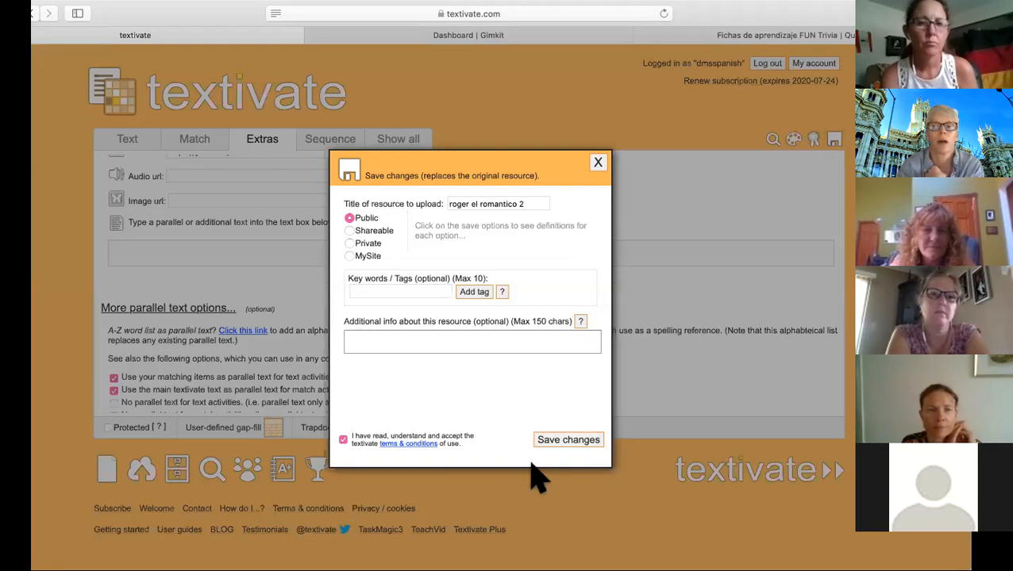
{"action": "left_click", "coordinate": [561, 443]}
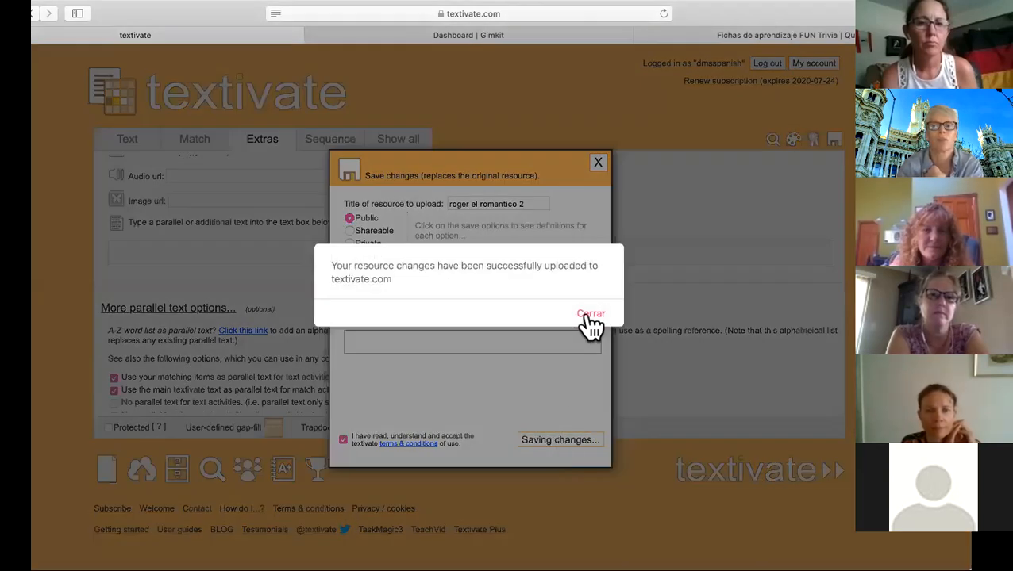
{"action": "left_click", "coordinate": [591, 320]}
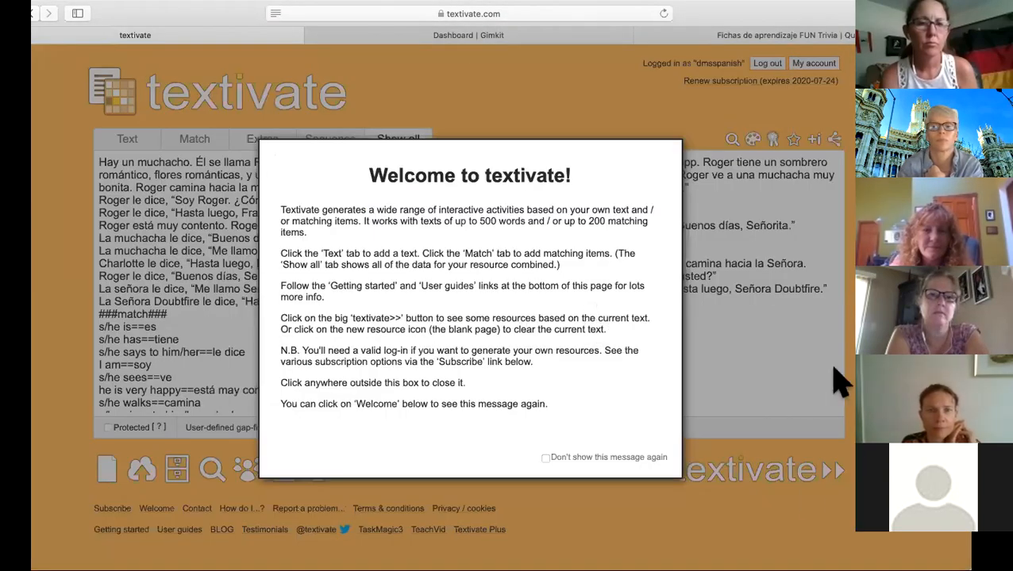
{"action": "left_click", "coordinate": [837, 412]}
- Preview the resource's activities with the wildebeest video alongside, and return to its home page with the video frame closed
{"action": "left_click", "coordinate": [721, 474]}
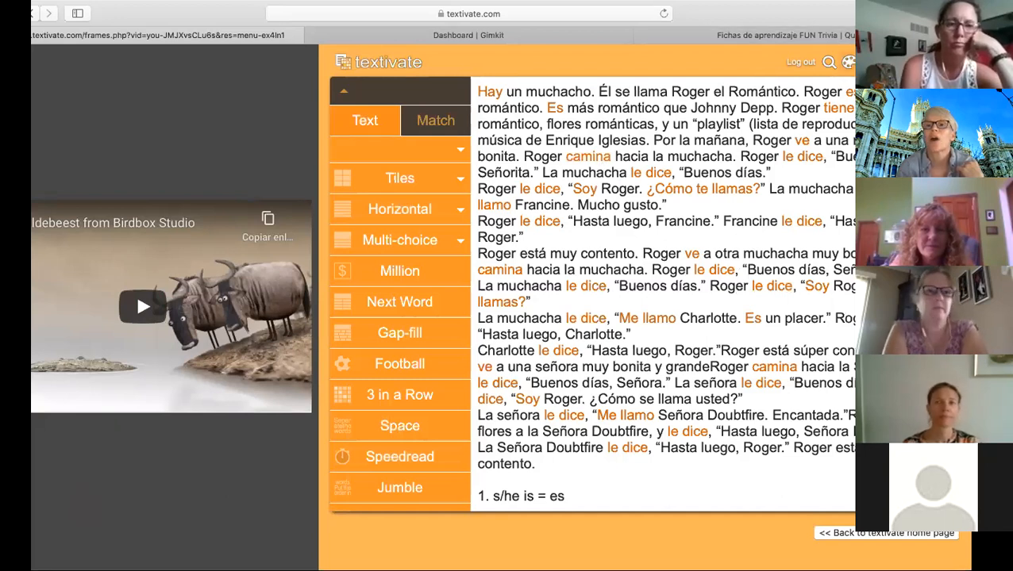
{"action": "left_click", "coordinate": [30, 13]}
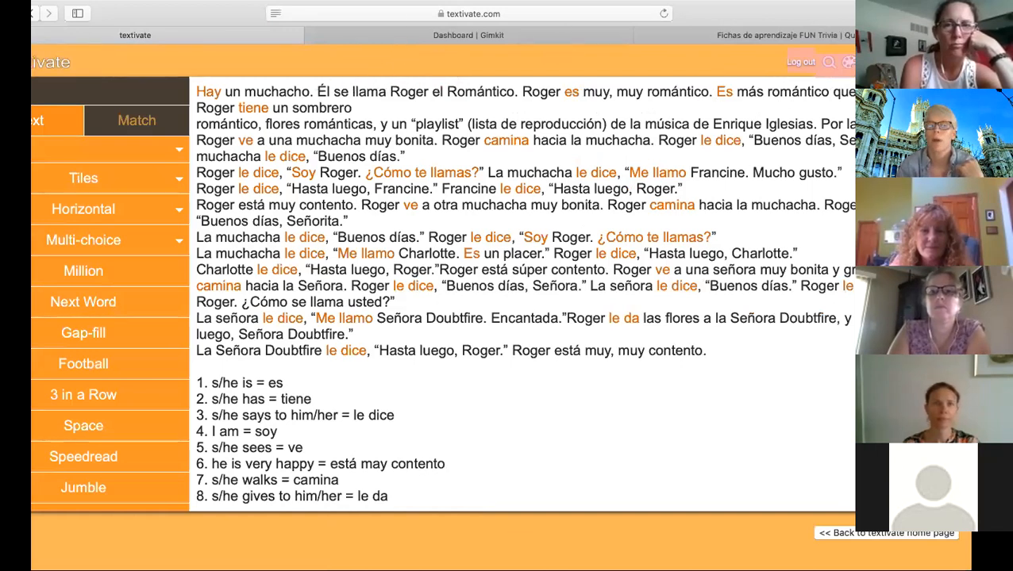
{"action": "left_click", "coordinate": [873, 535]}
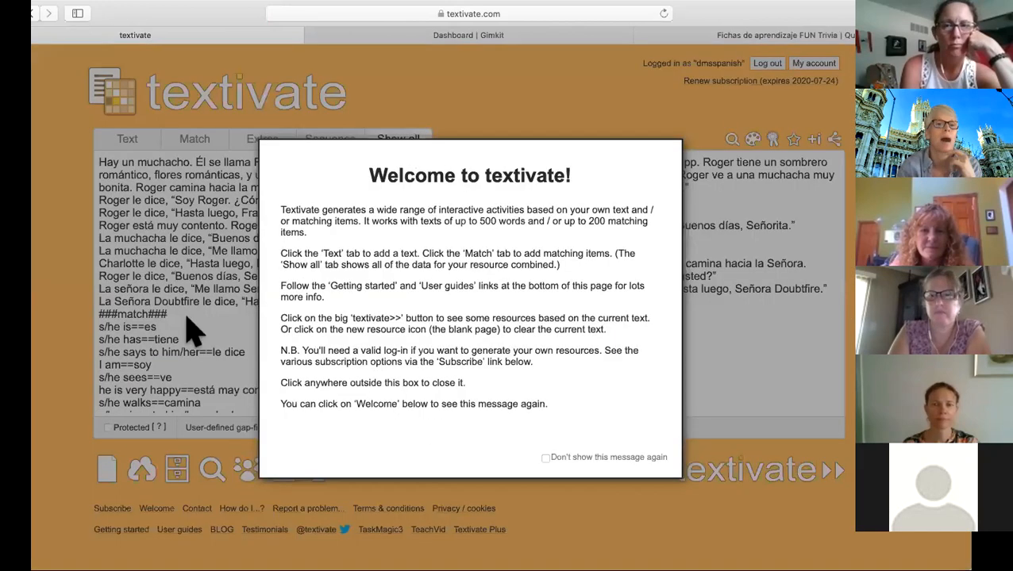
{"action": "left_click", "coordinate": [73, 351]}
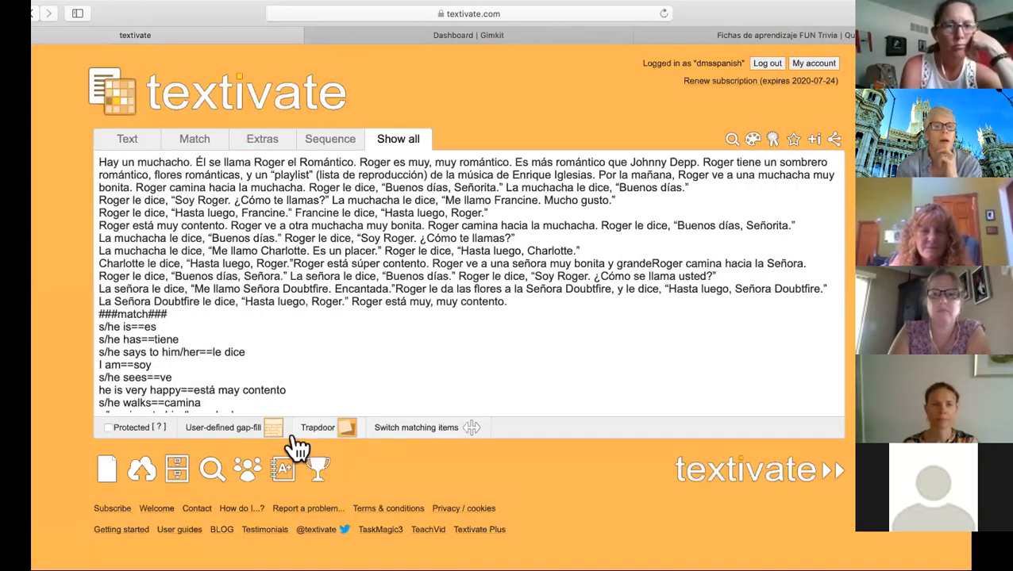
- Review the resource's Extras settings and remove the YouTube link from the video URL field
{"action": "left_click", "coordinate": [265, 142]}
{"action": "scroll", "coordinate": [274, 304], "scroll_direction": "down", "scroll_amount": 10}
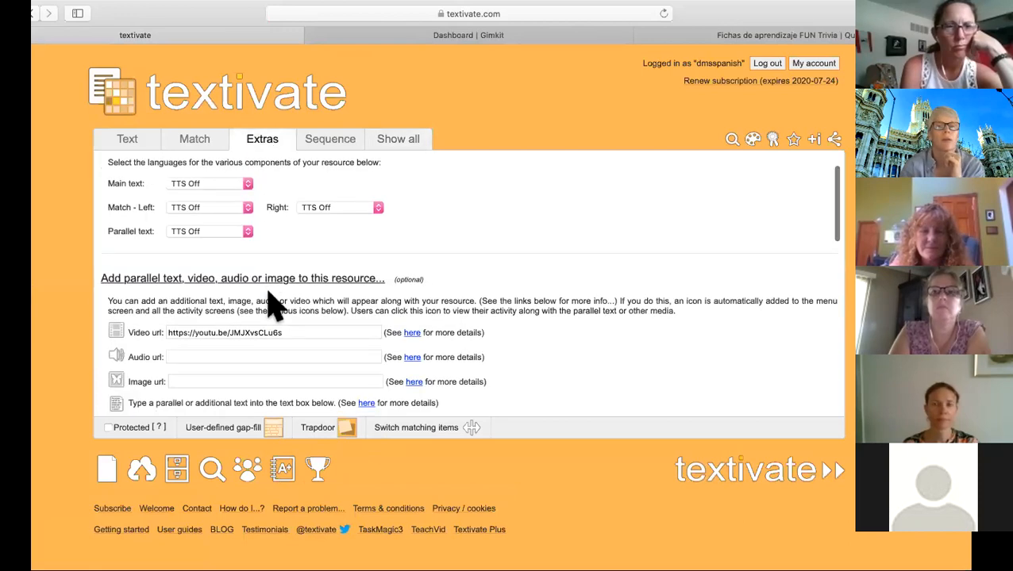
{"action": "scroll", "coordinate": [273, 304], "scroll_direction": "up", "scroll_amount": 3}
{"action": "scroll", "coordinate": [274, 304], "scroll_direction": "up", "scroll_amount": 2}
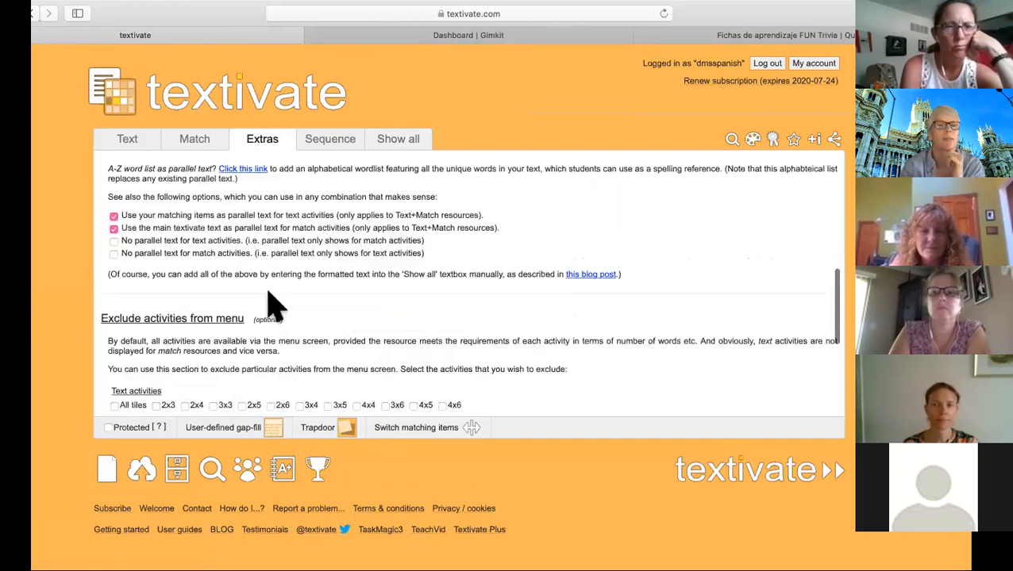
{"action": "scroll", "coordinate": [146, 235], "scroll_direction": "up", "scroll_amount": 1}
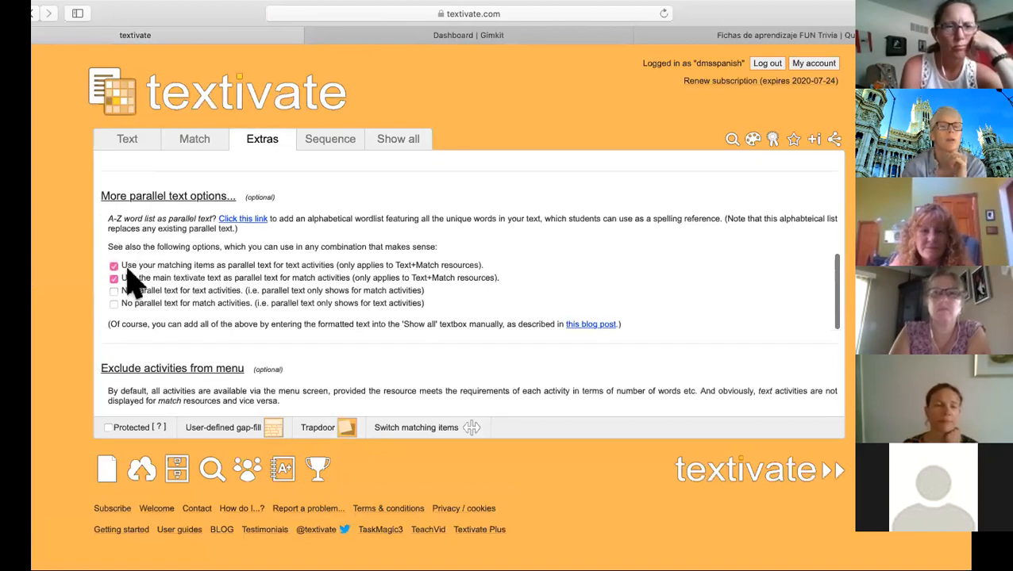
{"action": "scroll", "coordinate": [208, 287], "scroll_direction": "down", "scroll_amount": 1}
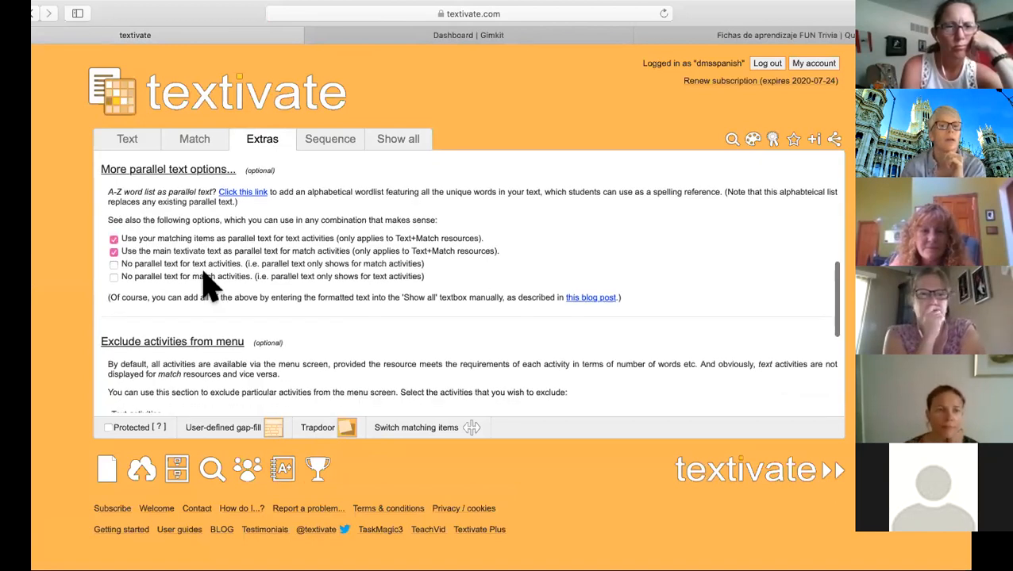
{"action": "scroll", "coordinate": [208, 286], "scroll_direction": "up", "scroll_amount": 1}
{"action": "scroll", "coordinate": [295, 197], "scroll_direction": "up", "scroll_amount": 5}
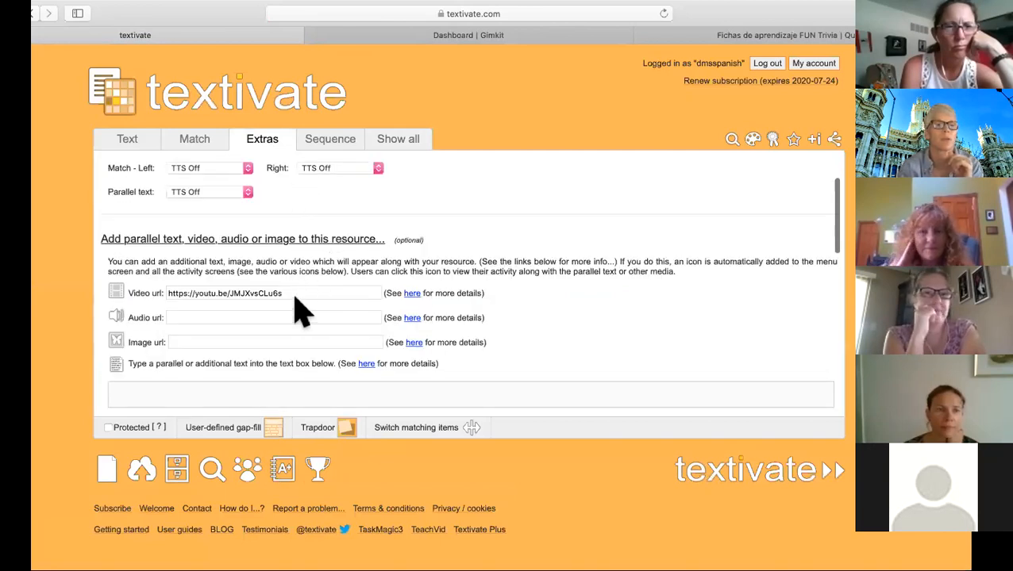
{"action": "left_click", "coordinate": [282, 296]}
{"action": "key", "text": "super+a"}
{"action": "key", "text": "BackSpace"}
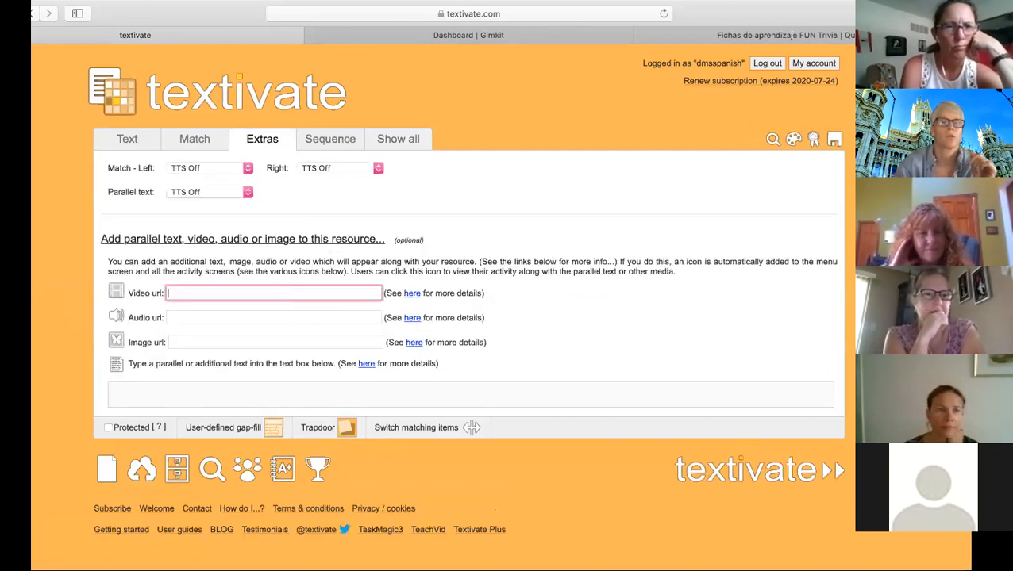
- Save the resource "roger el romantico 2" with its video URL removed
{"action": "left_click", "coordinate": [835, 140]}
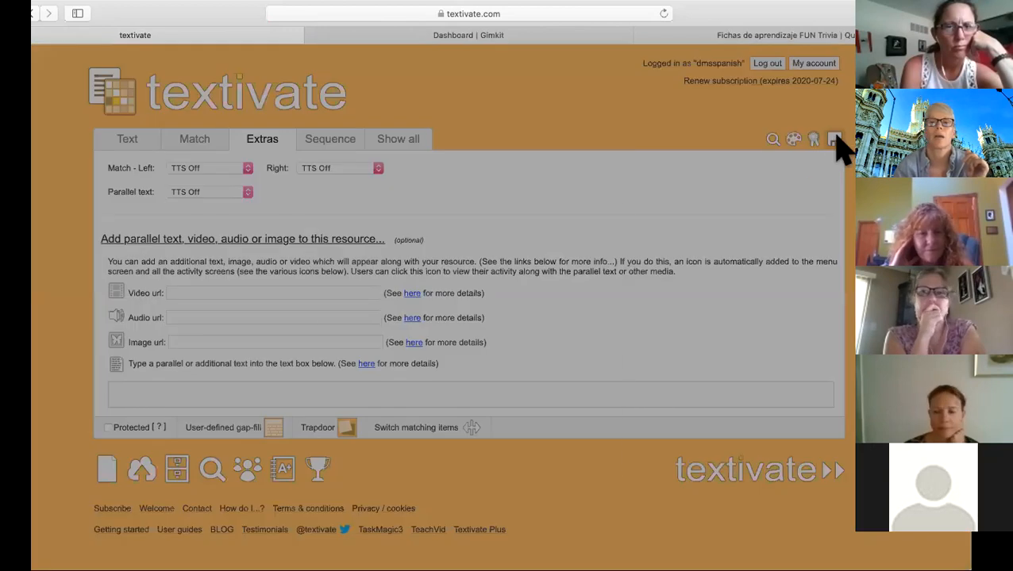
{"action": "left_click", "coordinate": [571, 444]}
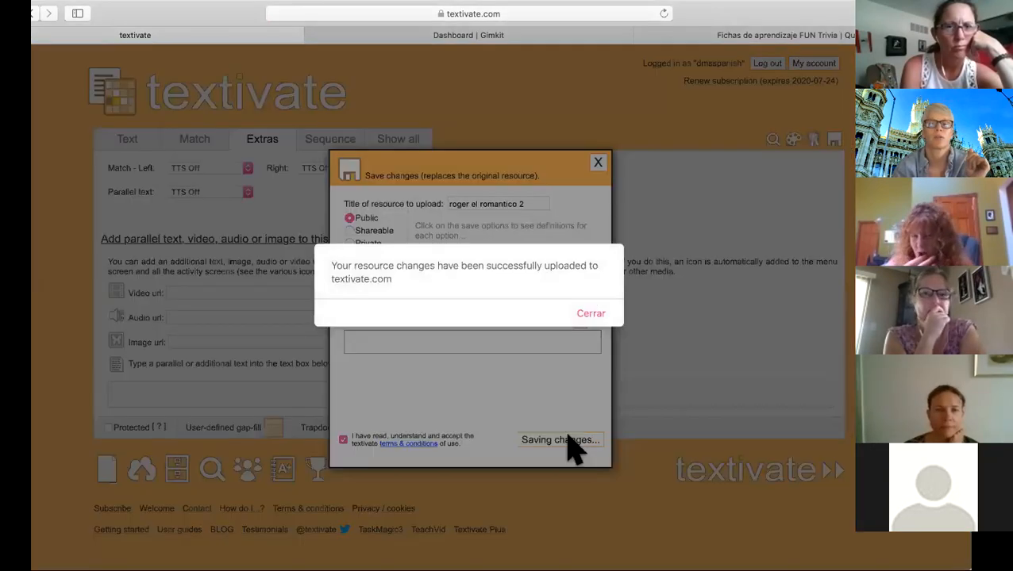
{"action": "left_click", "coordinate": [589, 317]}
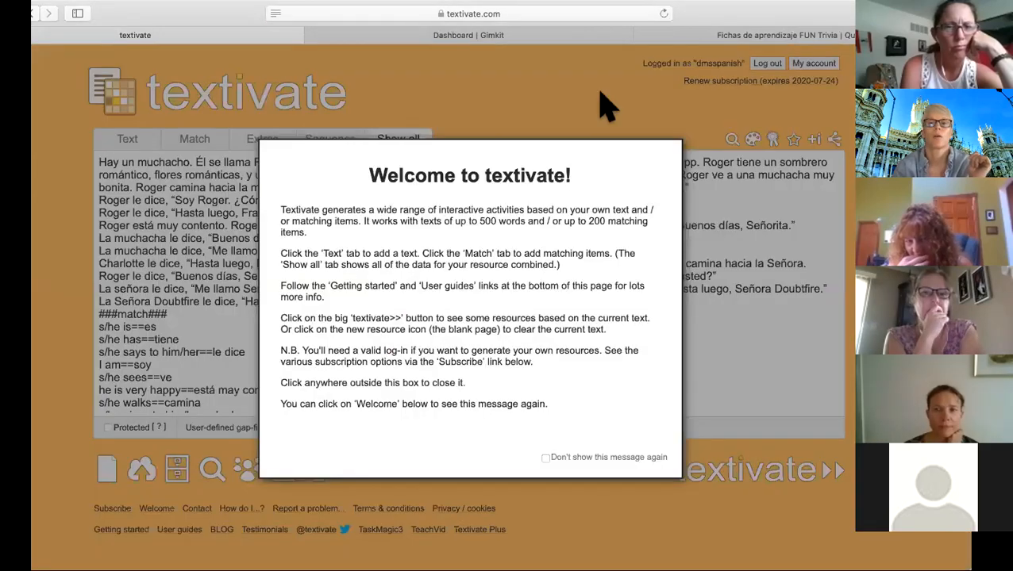
- Dismiss the welcome message, open the resource's match activities, and preview Flashcards
{"action": "left_click", "coordinate": [623, 79]}
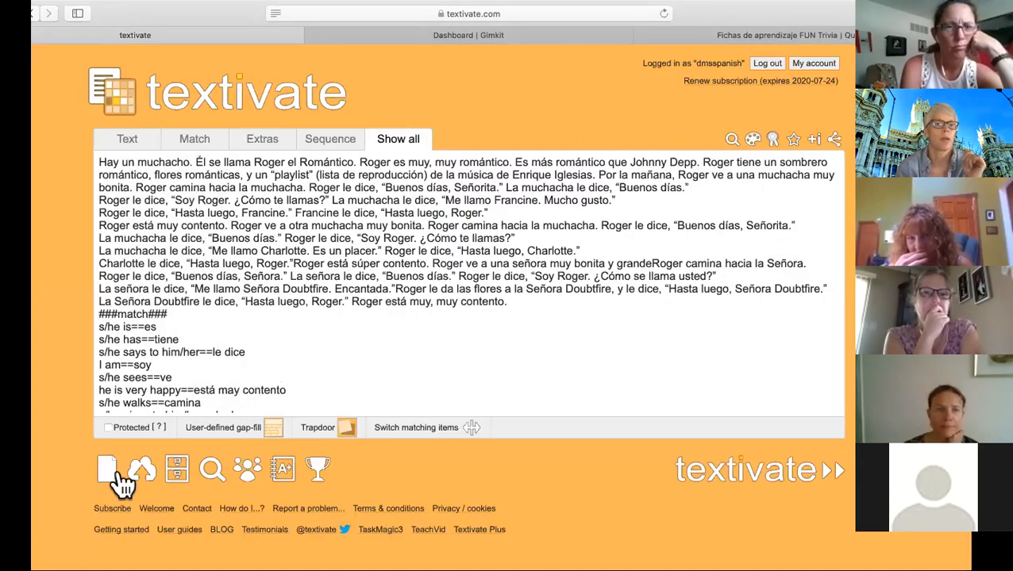
{"action": "left_click", "coordinate": [771, 470]}
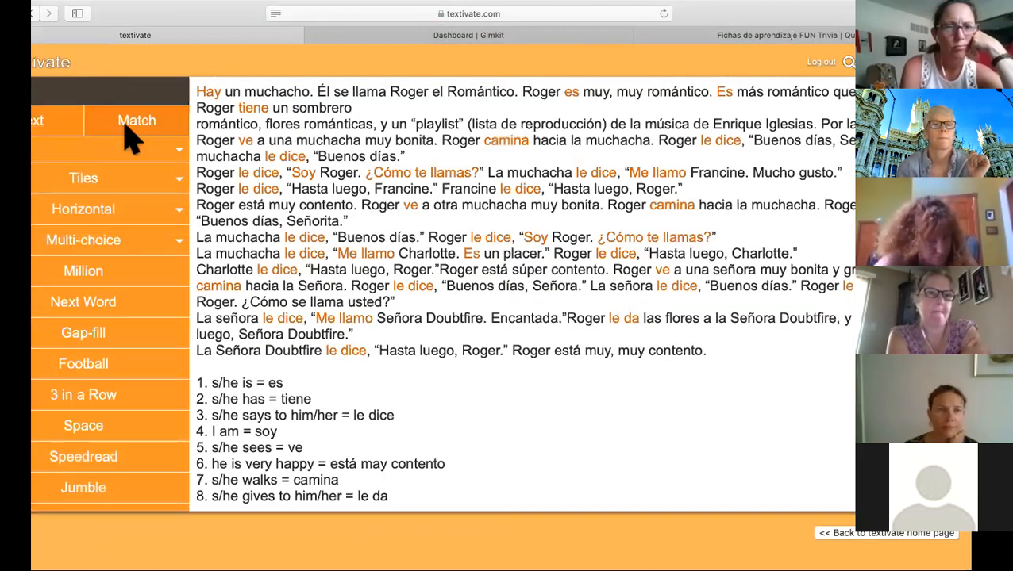
{"action": "left_click", "coordinate": [127, 133]}
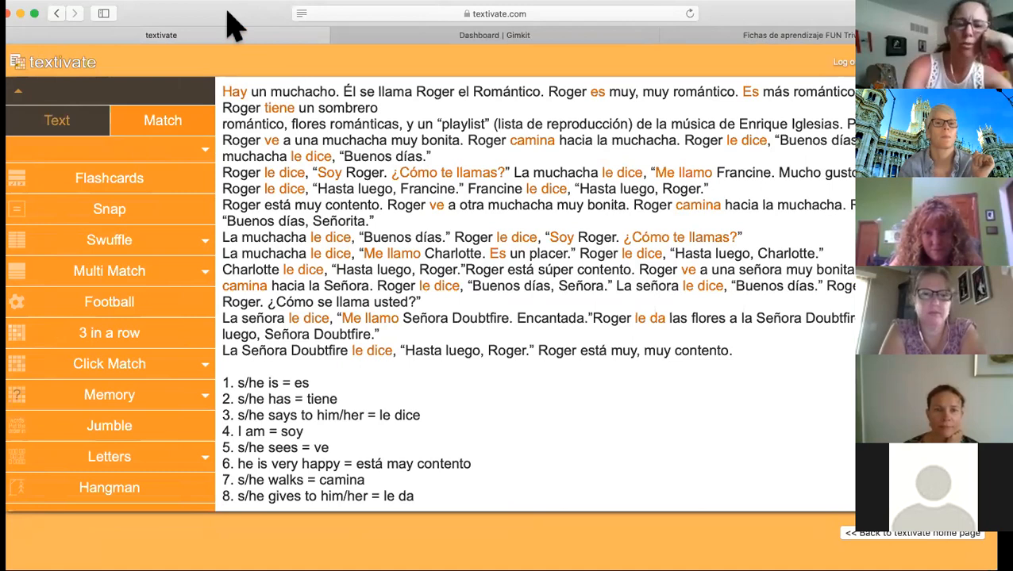
{"action": "left_click", "coordinate": [343, 14]}
{"action": "key", "text": "Return"}
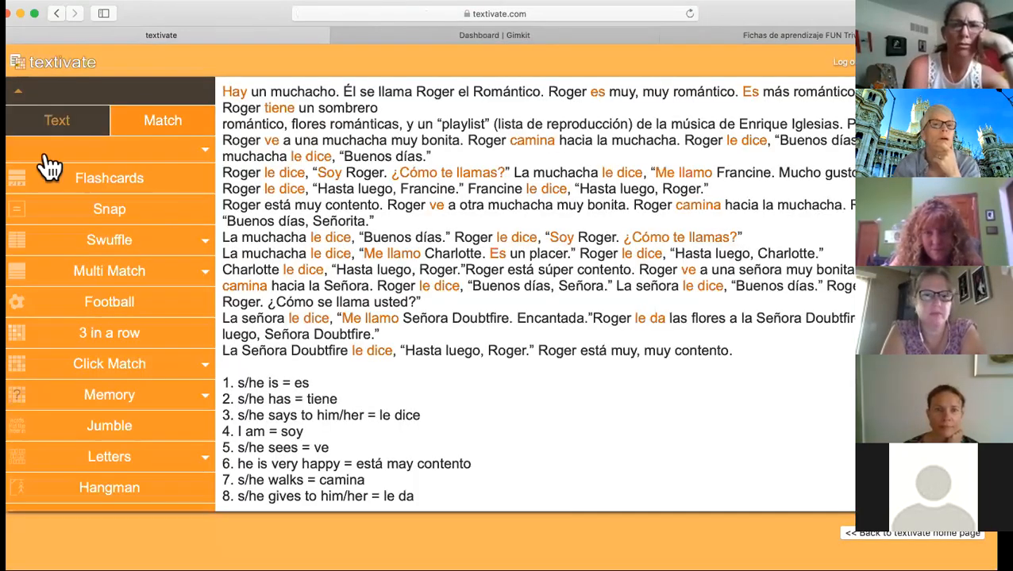
{"action": "left_click", "coordinate": [93, 189]}
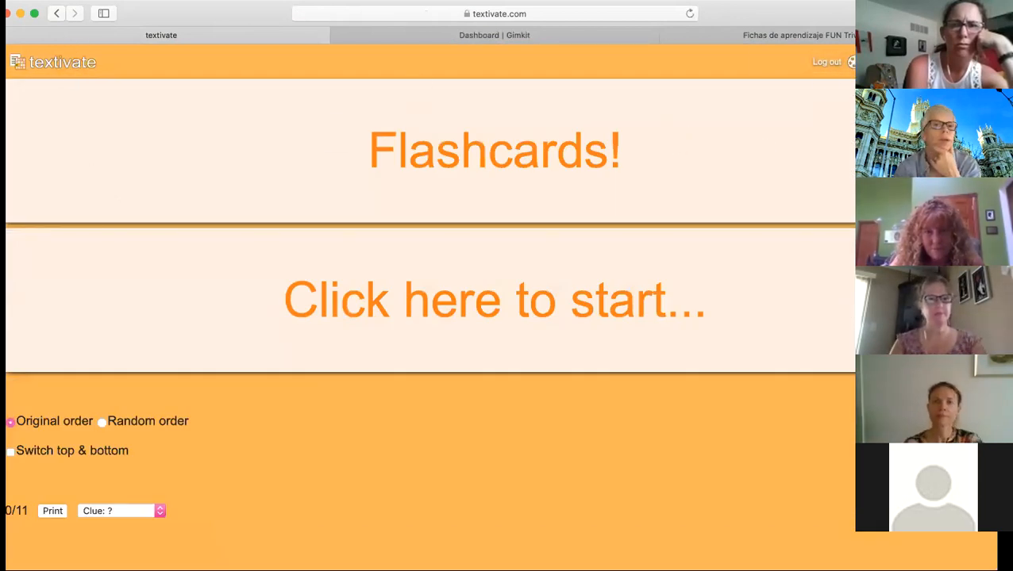
- Leave Flashcards and preview the Multi Match activity in its 1 in 3 version
{"action": "left_click", "coordinate": [52, 13]}
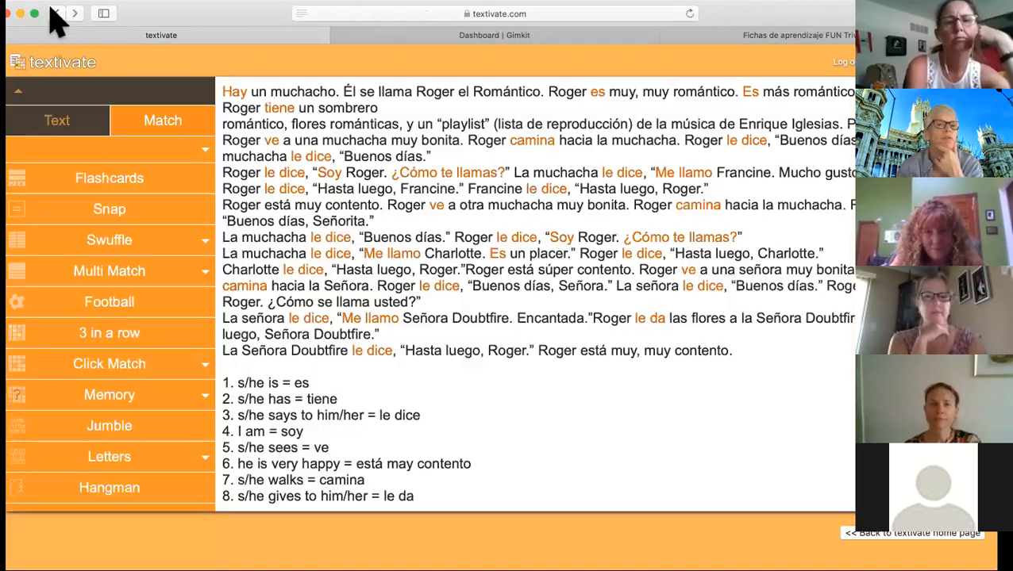
{"action": "left_click", "coordinate": [107, 274]}
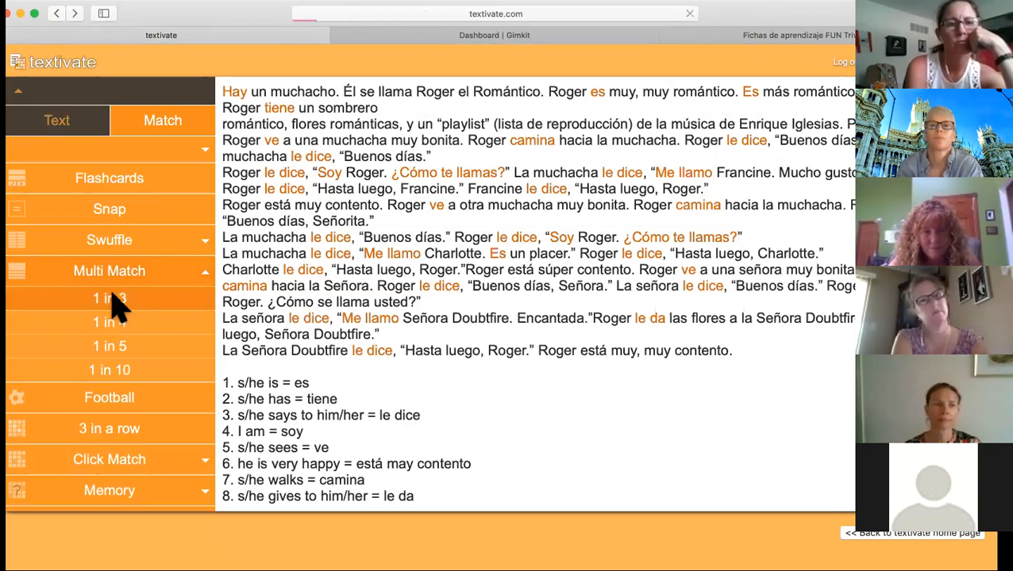
{"action": "left_click", "coordinate": [113, 302]}
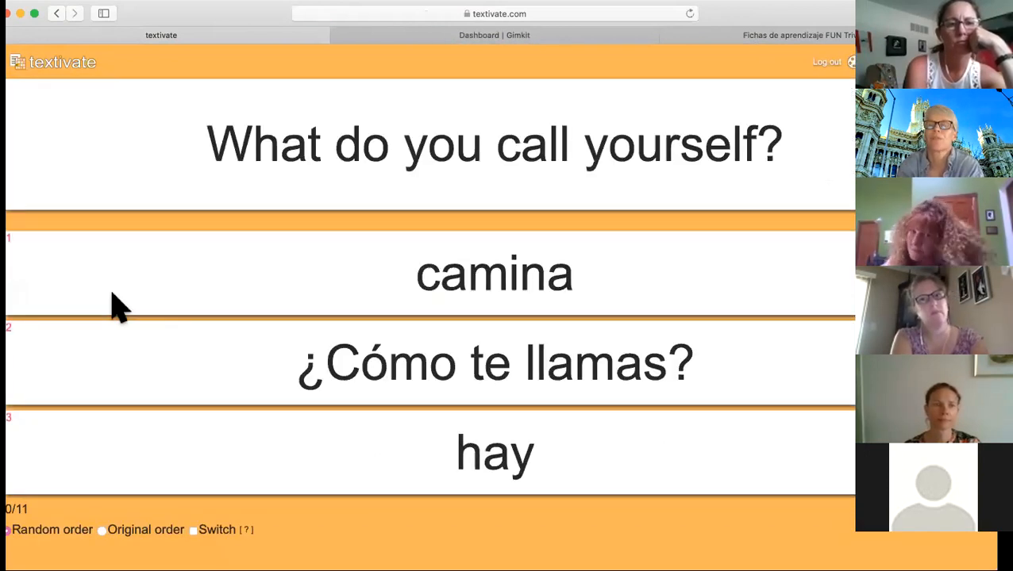
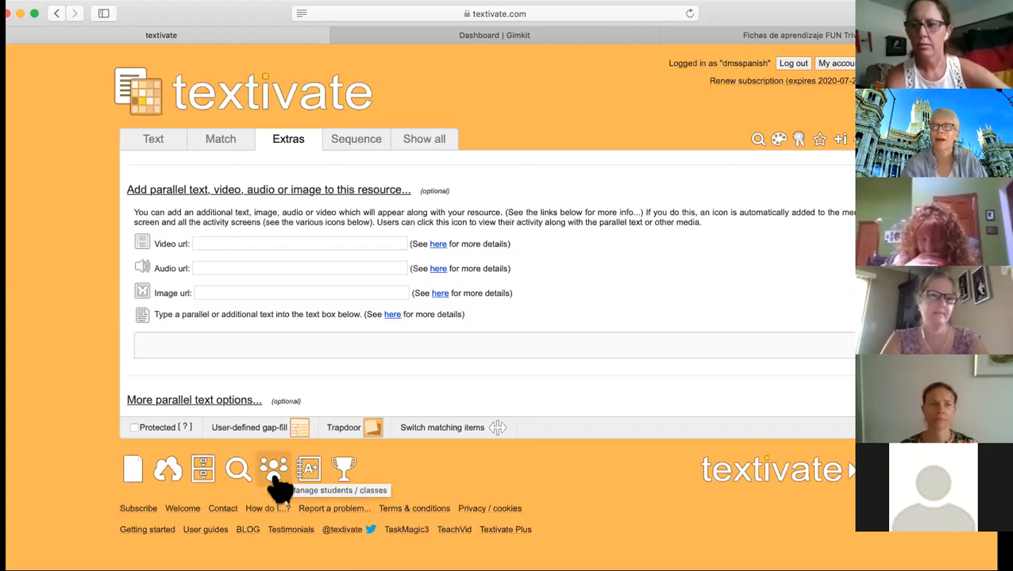
- Open the student and class management screen, look at the blank new class form, and cancel it
{"action": "left_click", "coordinate": [274, 474]}
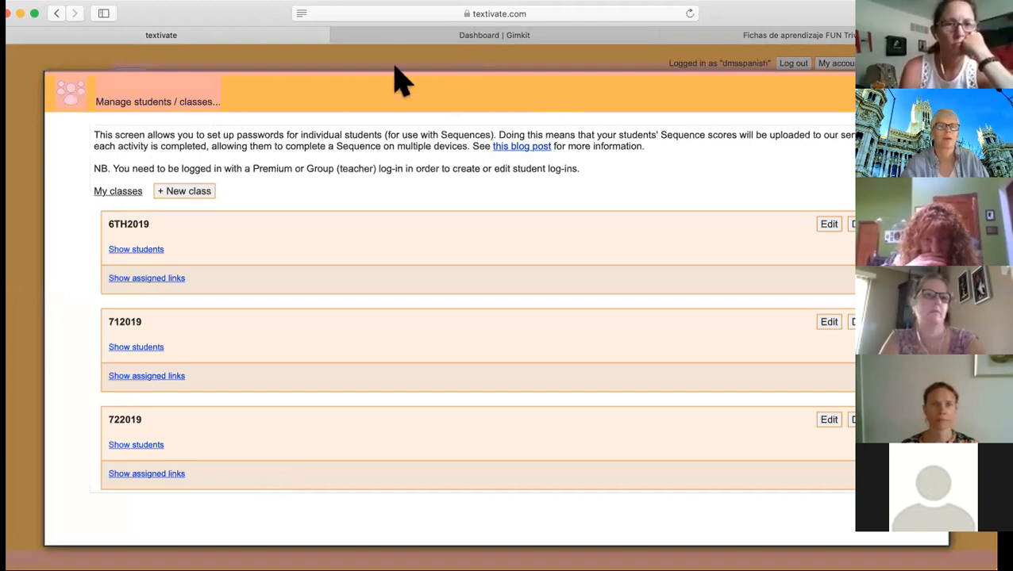
{"action": "left_click", "coordinate": [187, 198]}
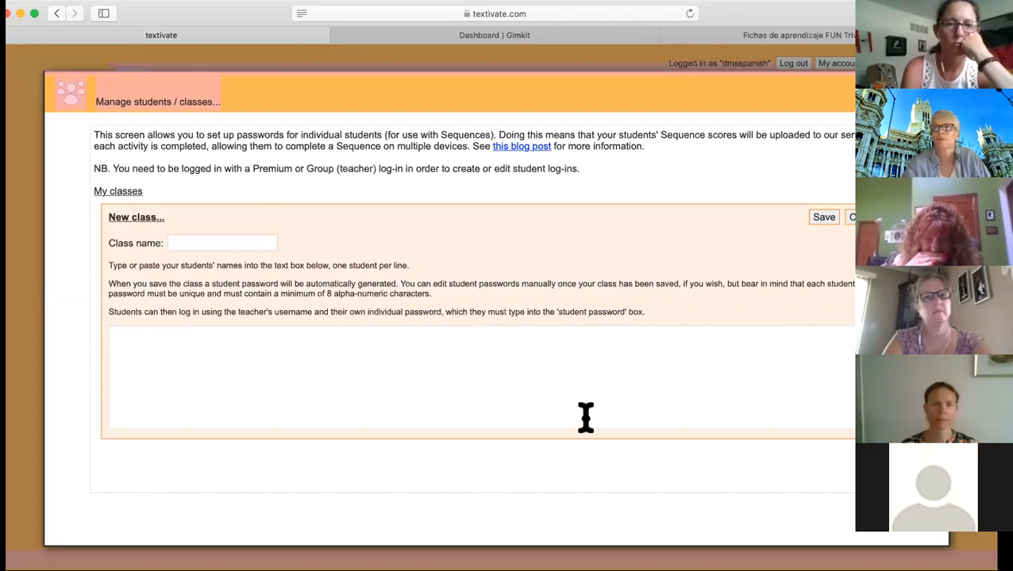
{"action": "scroll", "coordinate": [599, 372], "scroll_direction": "up", "scroll_amount": 1}
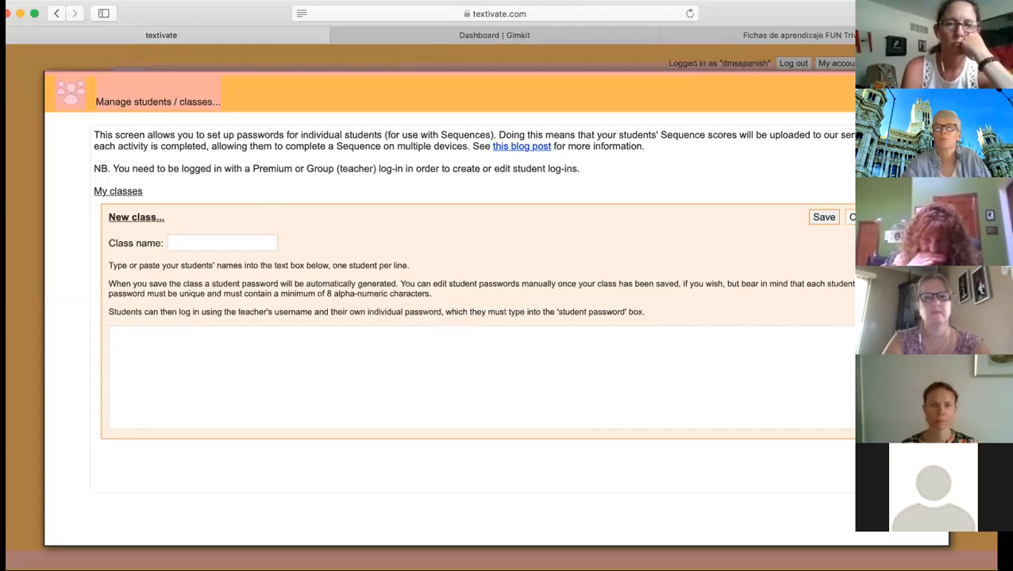
{"action": "left_click", "coordinate": [866, 217]}
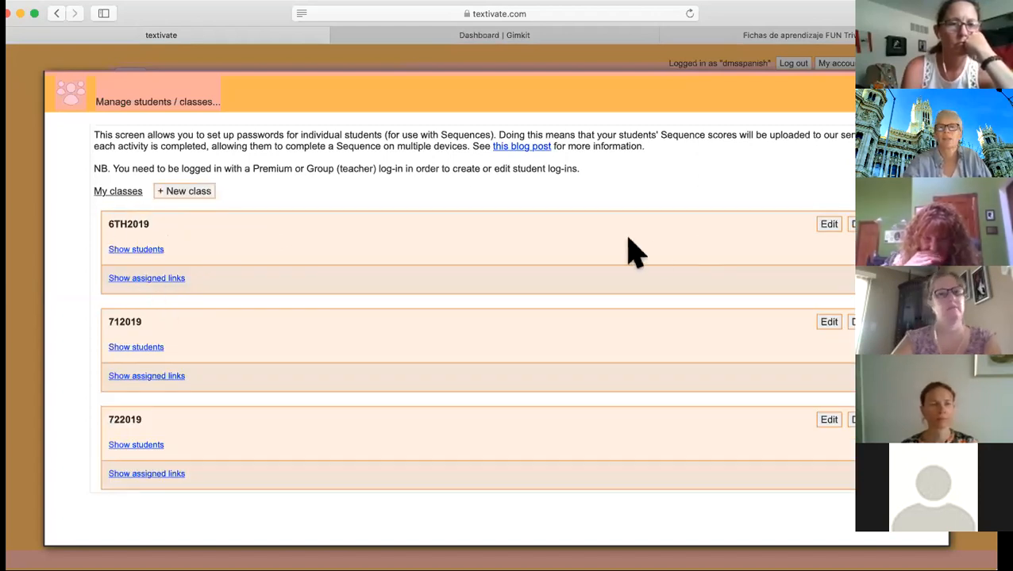
- Show the student list of class 6TH2019, look through it, and hide it again
{"action": "left_click", "coordinate": [139, 251]}
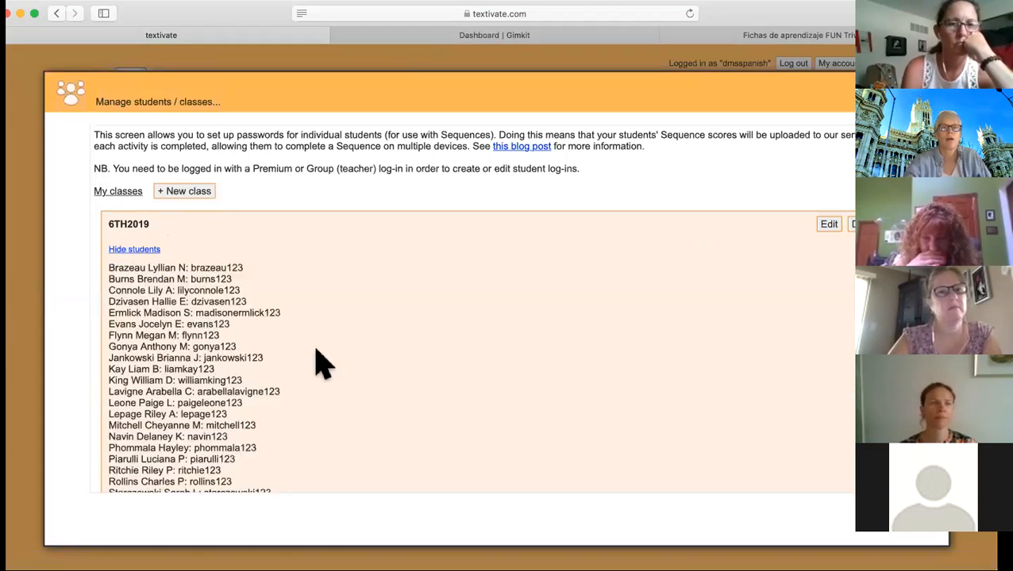
{"action": "scroll", "coordinate": [317, 363], "scroll_direction": "down", "scroll_amount": 3}
{"action": "scroll", "coordinate": [317, 363], "scroll_direction": "up", "scroll_amount": 1}
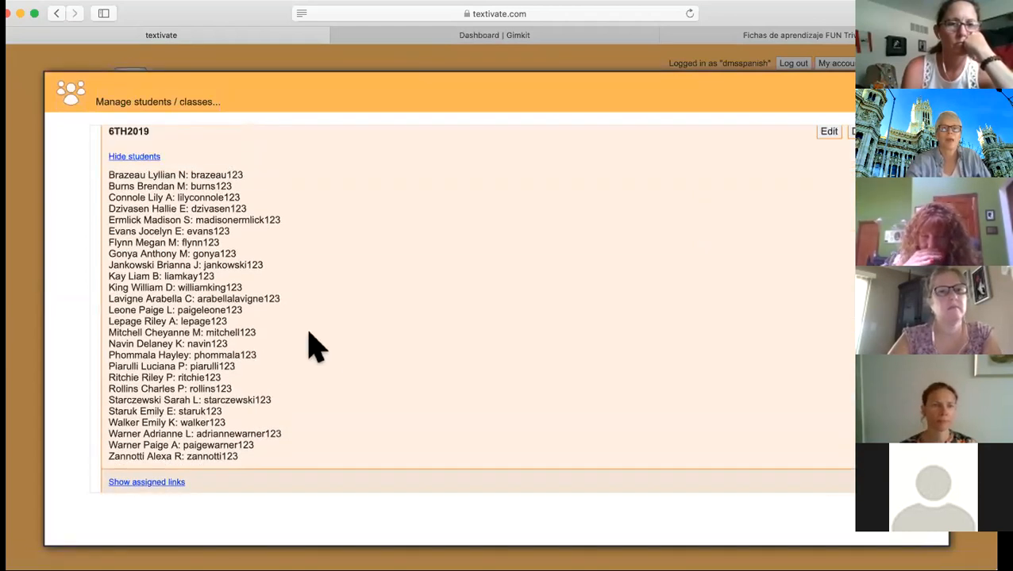
{"action": "scroll", "coordinate": [150, 247], "scroll_direction": "up", "scroll_amount": 3}
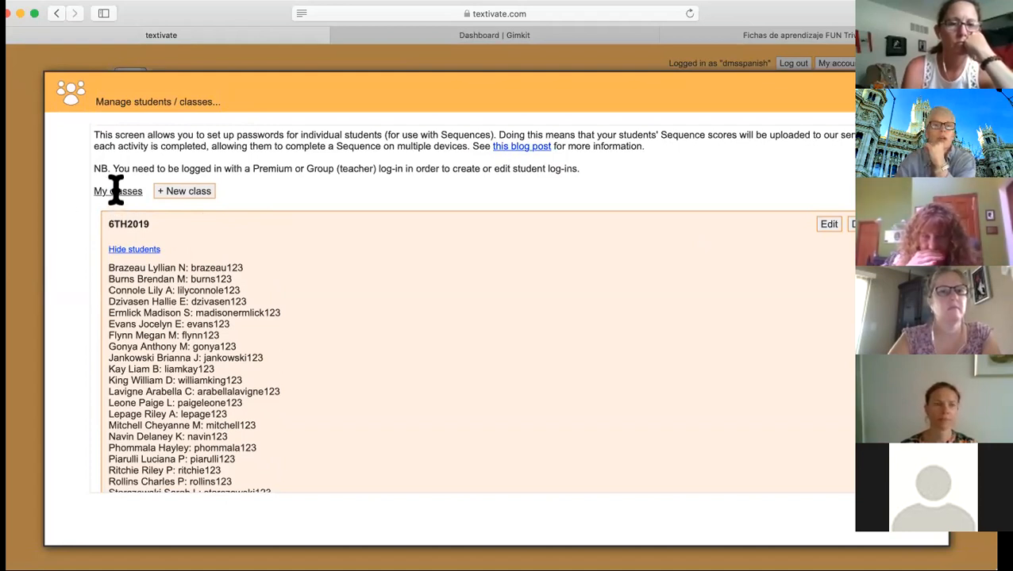
{"action": "left_click", "coordinate": [135, 250]}
- Look through the remaining classes, review the links assigned to class 6TH2019, and close class management
{"action": "scroll", "coordinate": [137, 258], "scroll_direction": "down", "scroll_amount": 1}
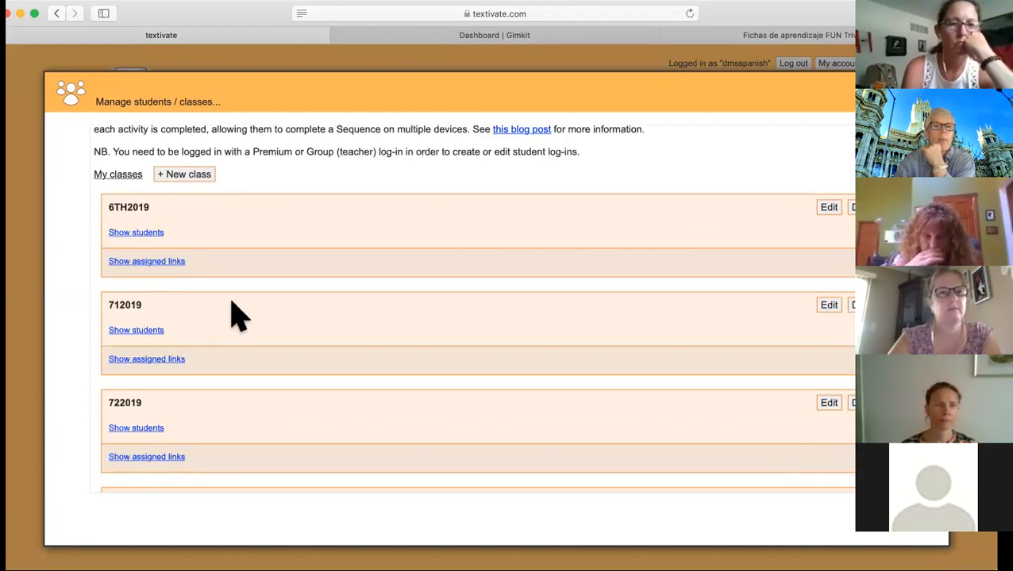
{"action": "scroll", "coordinate": [235, 314], "scroll_direction": "down", "scroll_amount": 1}
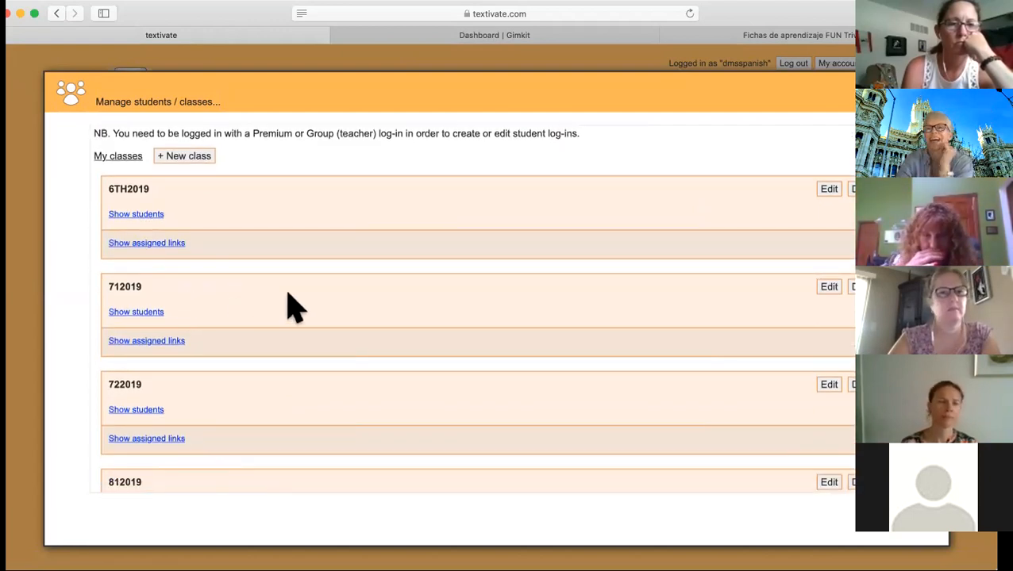
{"action": "scroll", "coordinate": [290, 307], "scroll_direction": "down", "scroll_amount": 2}
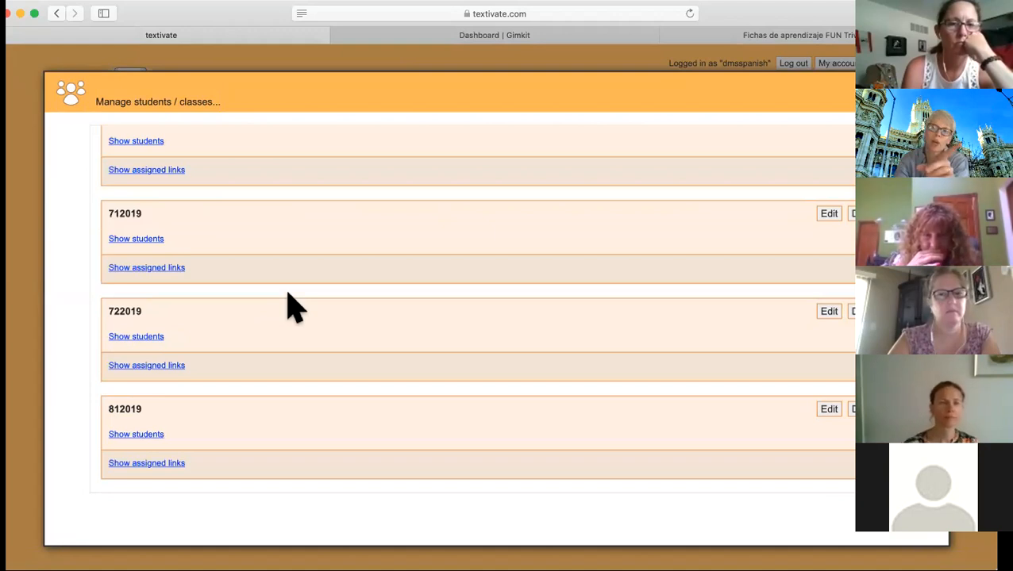
{"action": "left_click", "coordinate": [138, 170]}
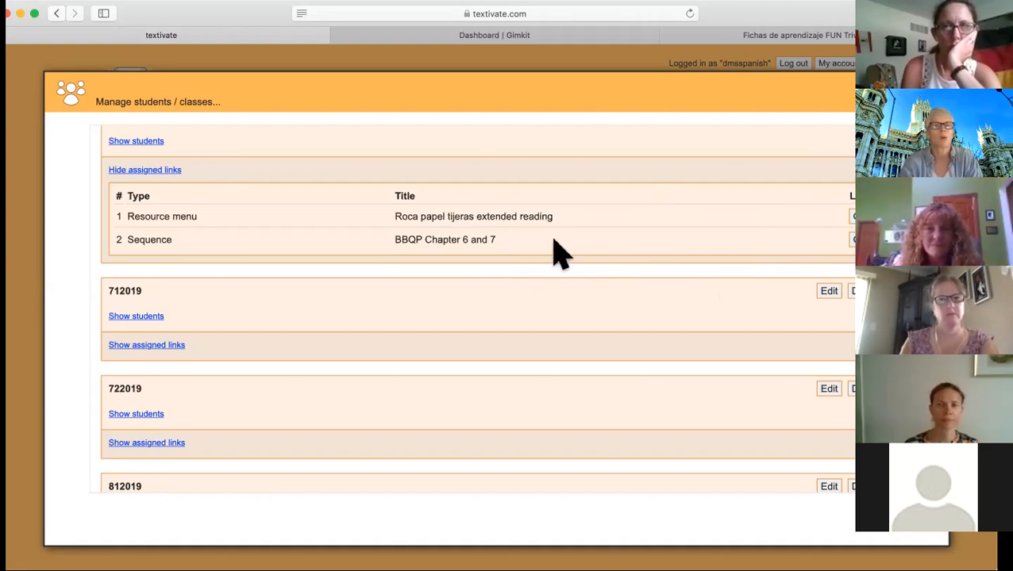
{"action": "scroll", "coordinate": [556, 248], "scroll_direction": "up", "scroll_amount": 2}
{"action": "scroll", "coordinate": [556, 252], "scroll_direction": "up", "scroll_amount": 2}
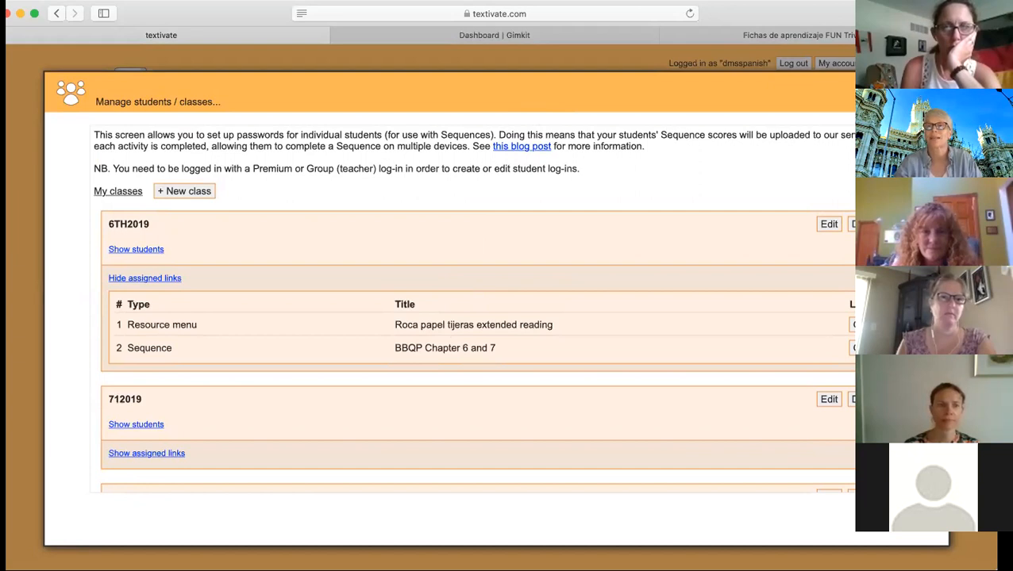
{"action": "left_click", "coordinate": [927, 92]}
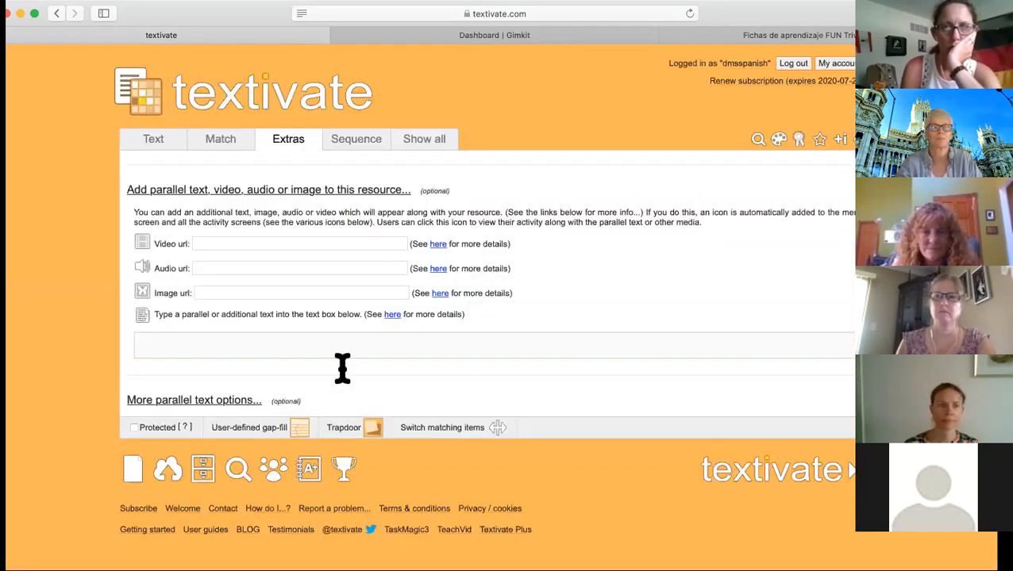
- Review the student scores submitted by group 6TH2019 for the "BBQP Chapter 6 and 7" sequence, and close the scores screen
{"action": "left_click", "coordinate": [310, 473]}
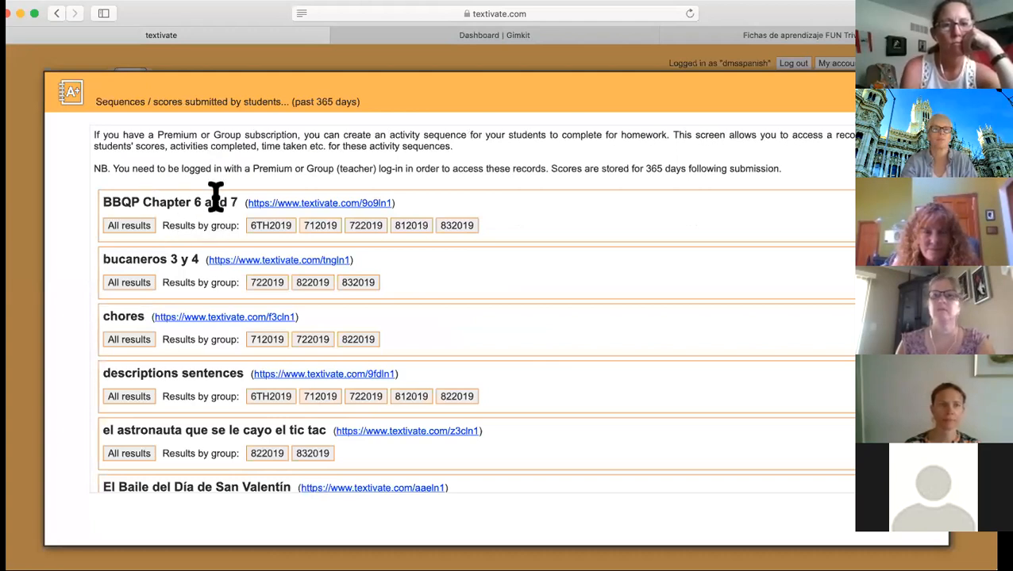
{"action": "left_click", "coordinate": [270, 231]}
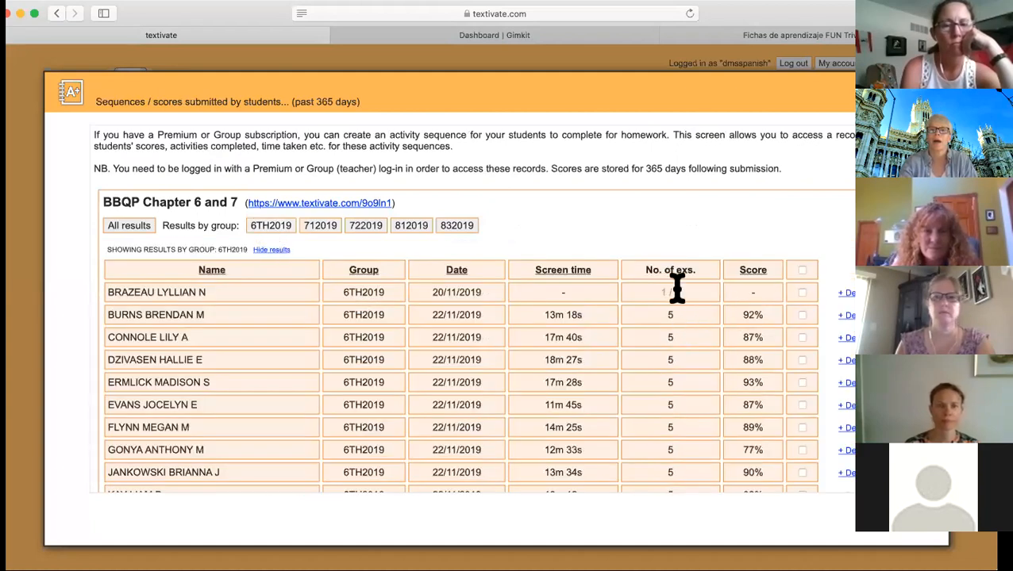
{"action": "scroll", "coordinate": [677, 293], "scroll_direction": "down", "scroll_amount": 4}
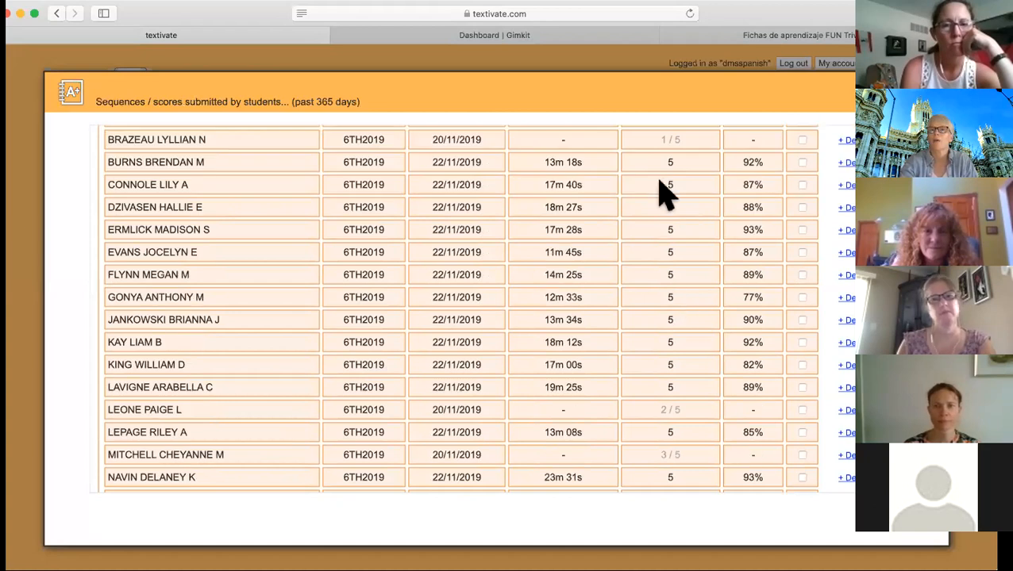
{"action": "scroll", "coordinate": [665, 194], "scroll_direction": "up", "scroll_amount": 4}
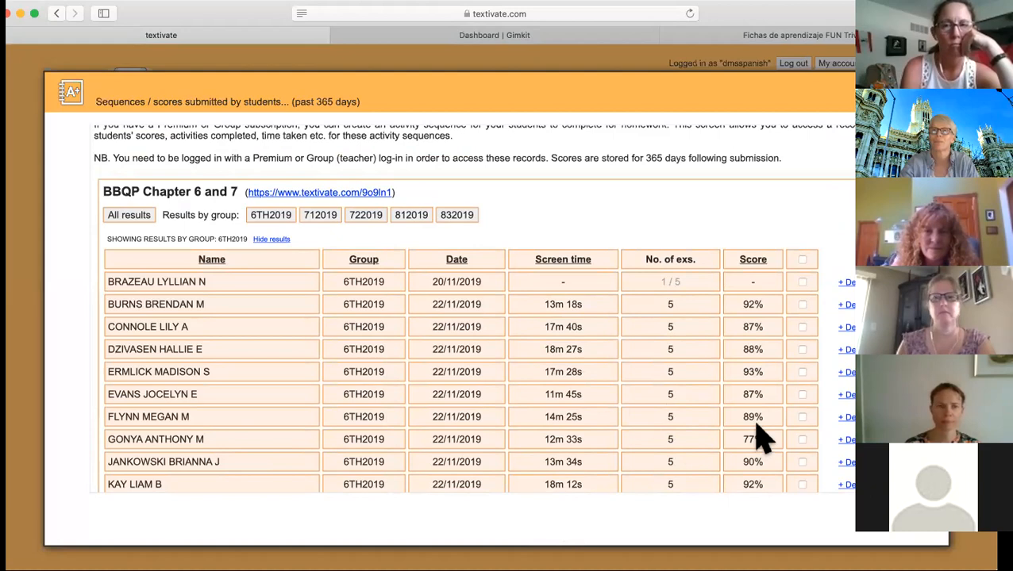
{"action": "scroll", "coordinate": [758, 435], "scroll_direction": "down", "scroll_amount": 10}
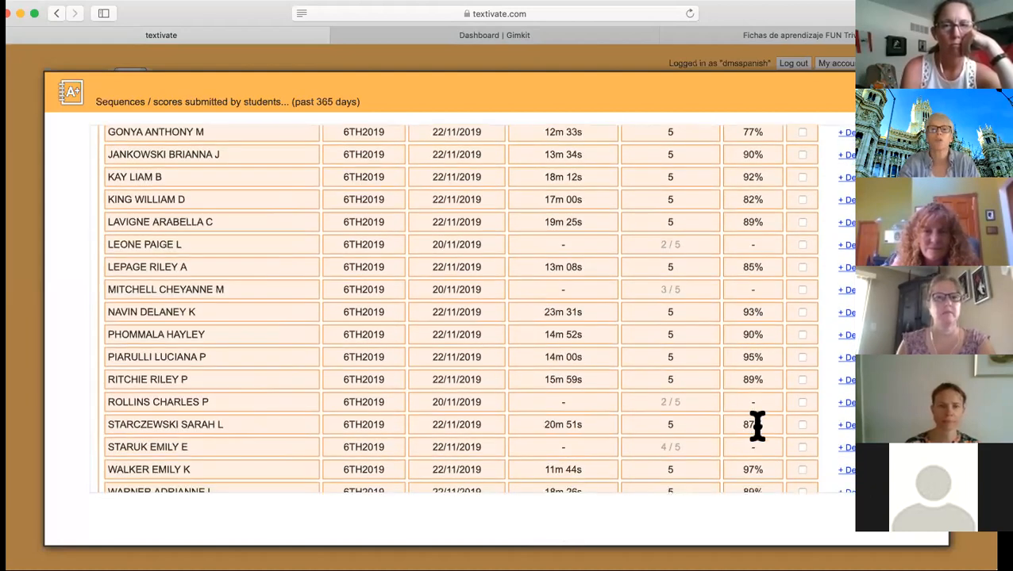
{"action": "scroll", "coordinate": [758, 426], "scroll_direction": "down", "scroll_amount": 4}
{"action": "scroll", "coordinate": [757, 425], "scroll_direction": "up", "scroll_amount": 6}
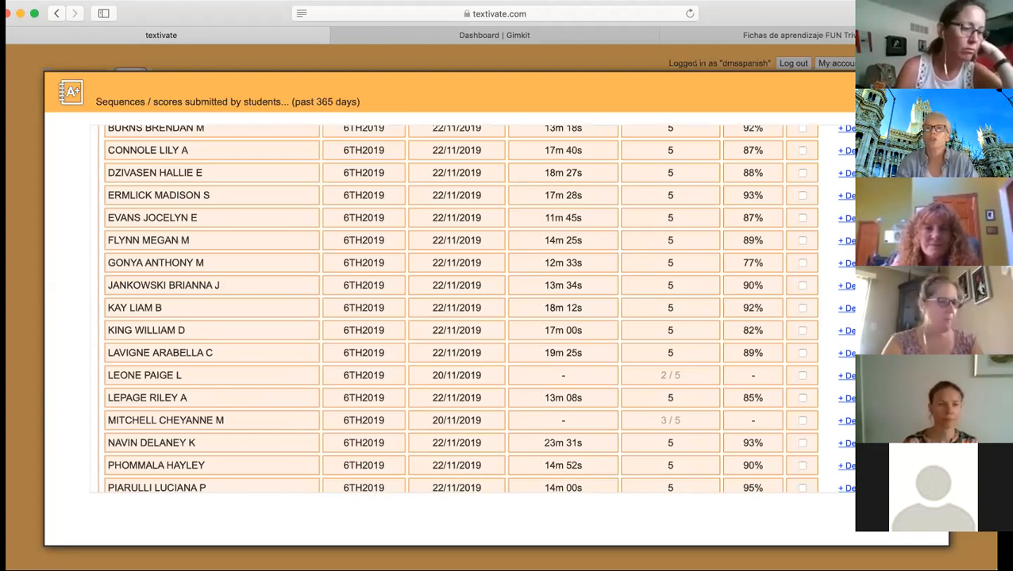
{"action": "left_click", "coordinate": [927, 92]}
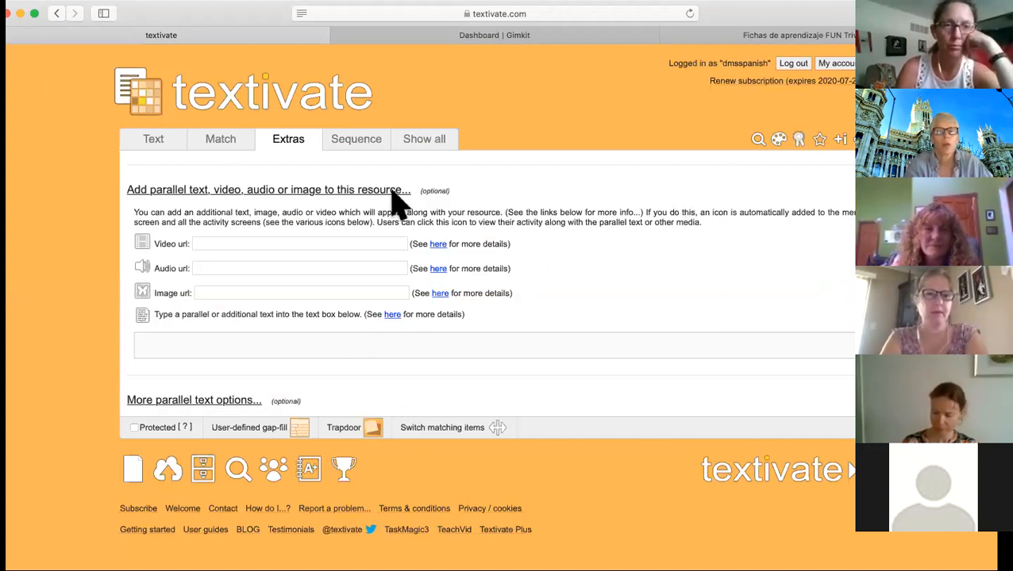
- Open the resource's sequence settings and try out adding and deleting a blank text activity
{"action": "left_click", "coordinate": [350, 150]}
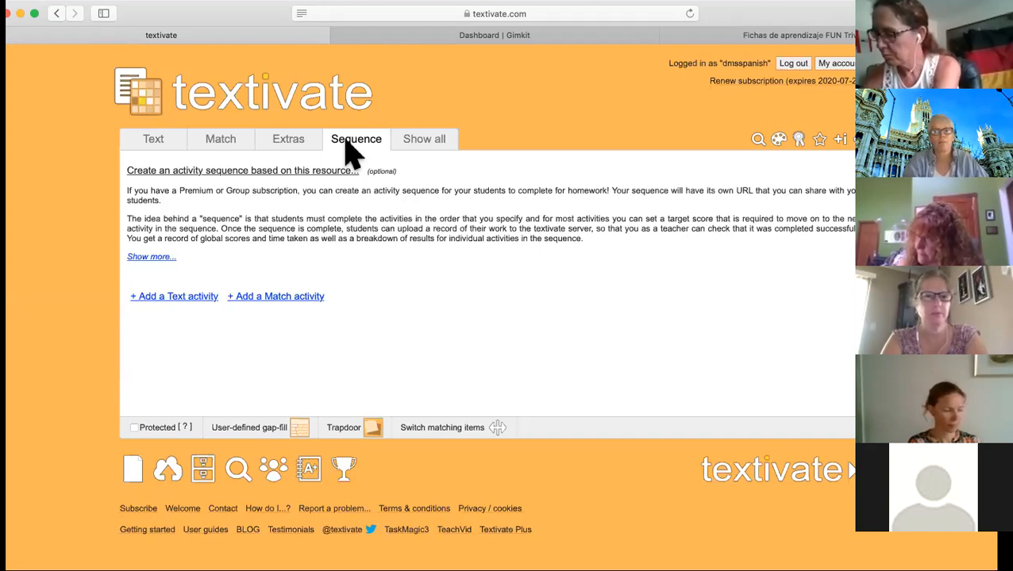
{"action": "left_click", "coordinate": [187, 296]}
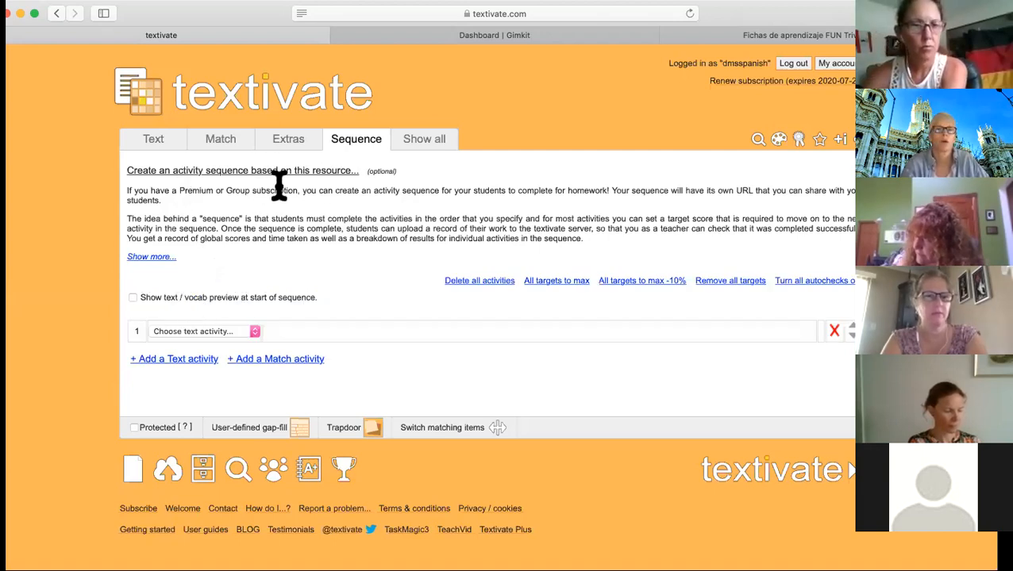
{"action": "left_click", "coordinate": [833, 331]}
{"action": "left_click", "coordinate": [605, 307]}
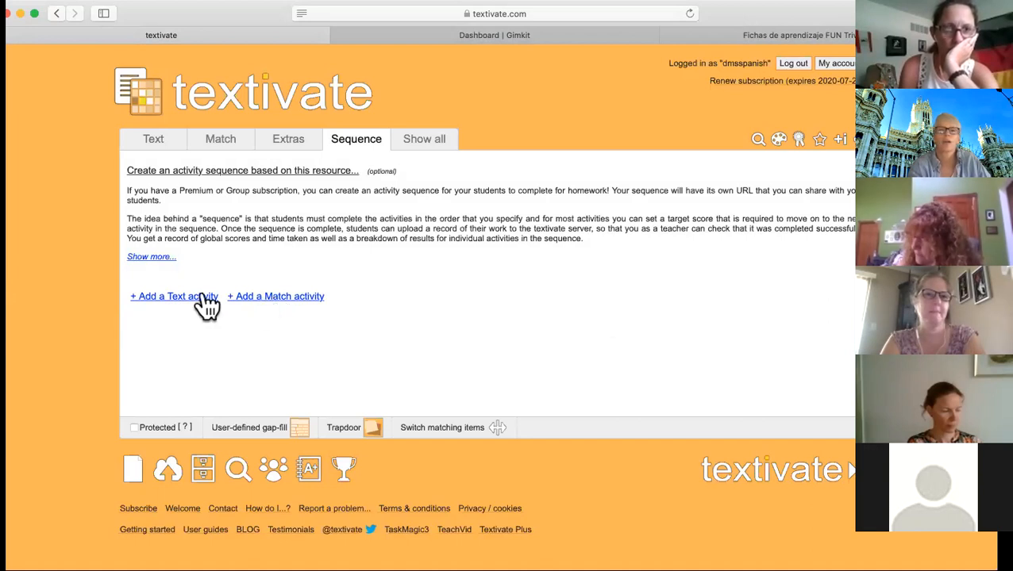
- Add a "1 in 3" text activity to the sequence with a target of 60%
{"action": "left_click", "coordinate": [183, 297]}
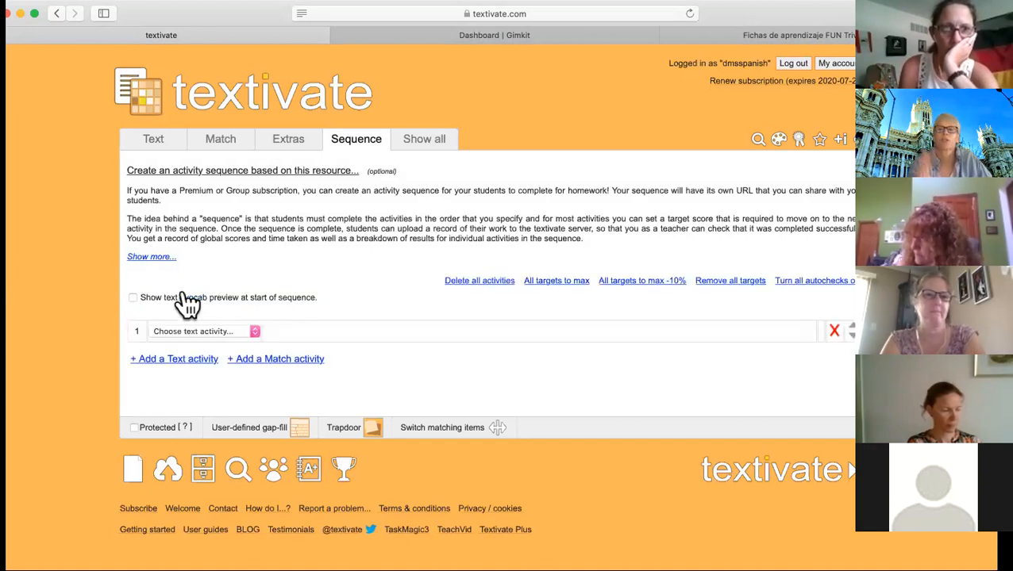
{"action": "left_click", "coordinate": [254, 332]}
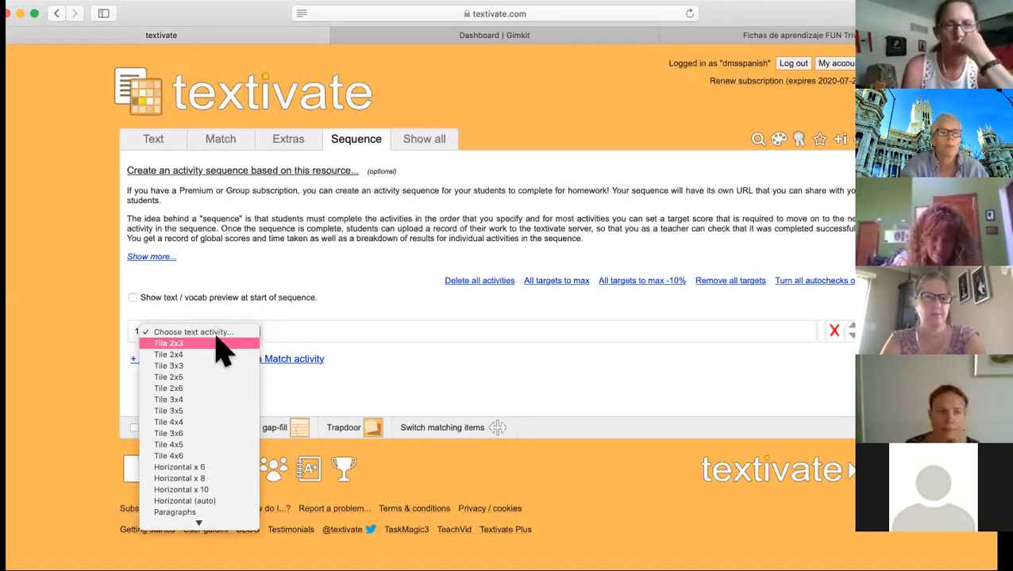
{"action": "scroll", "coordinate": [181, 474], "scroll_direction": "down", "scroll_amount": 3}
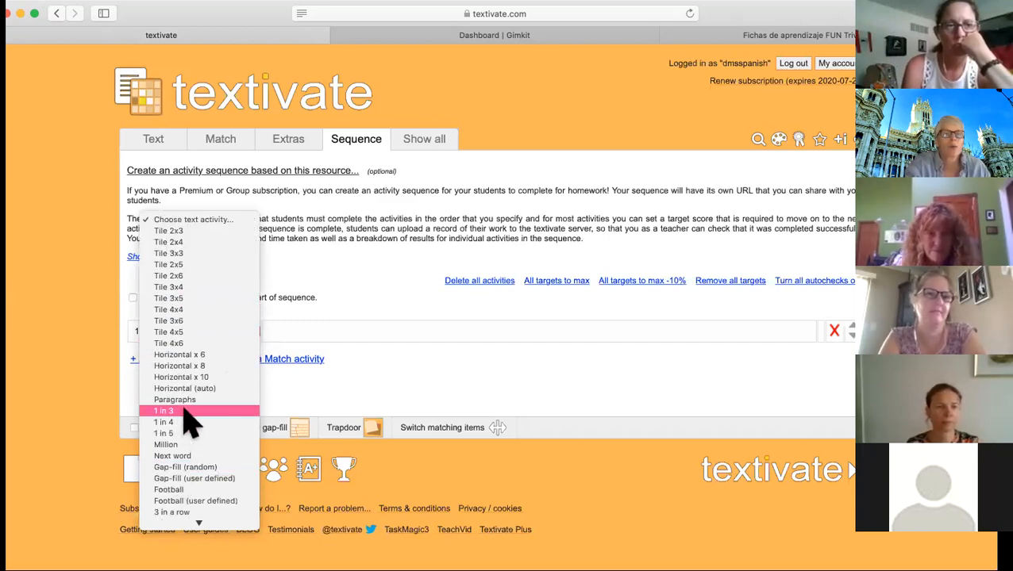
{"action": "left_click", "coordinate": [190, 411]}
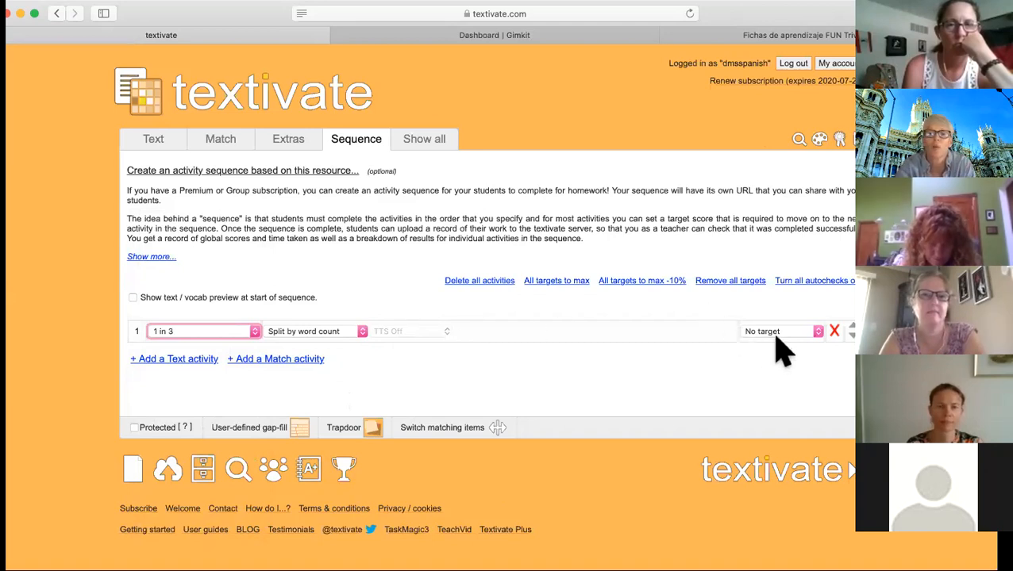
{"action": "left_click", "coordinate": [817, 332]}
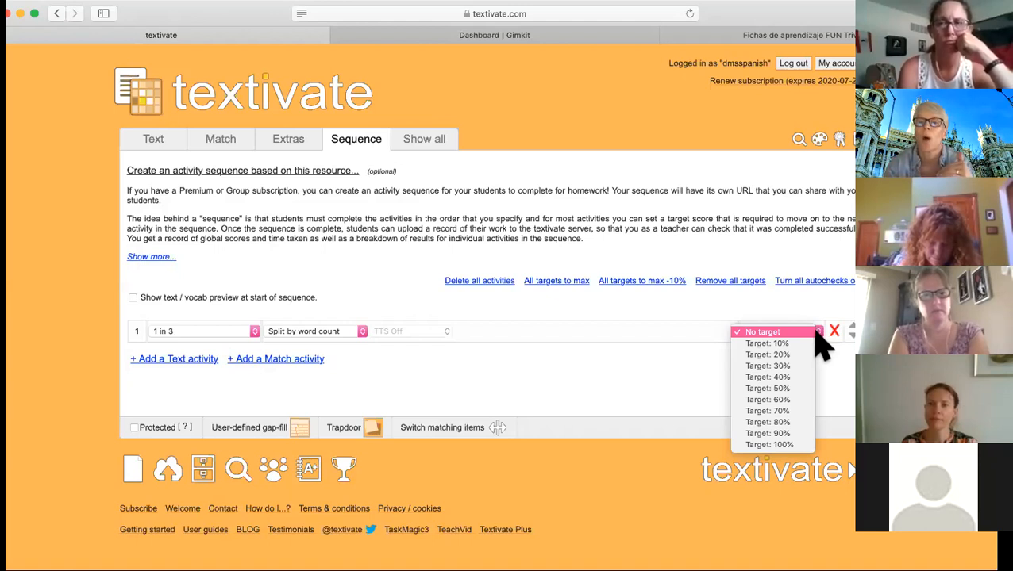
{"action": "left_click", "coordinate": [789, 400]}
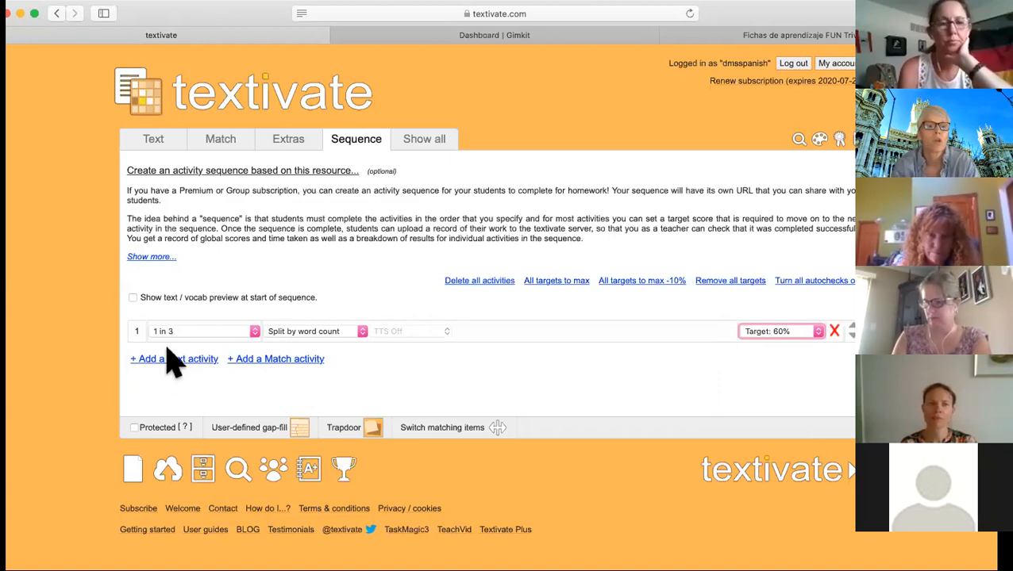
- Add a "Click Match x 6" match activity with a 60% target and move it ahead of the text activity
{"action": "left_click", "coordinate": [291, 360]}
{"action": "left_click", "coordinate": [254, 355]}
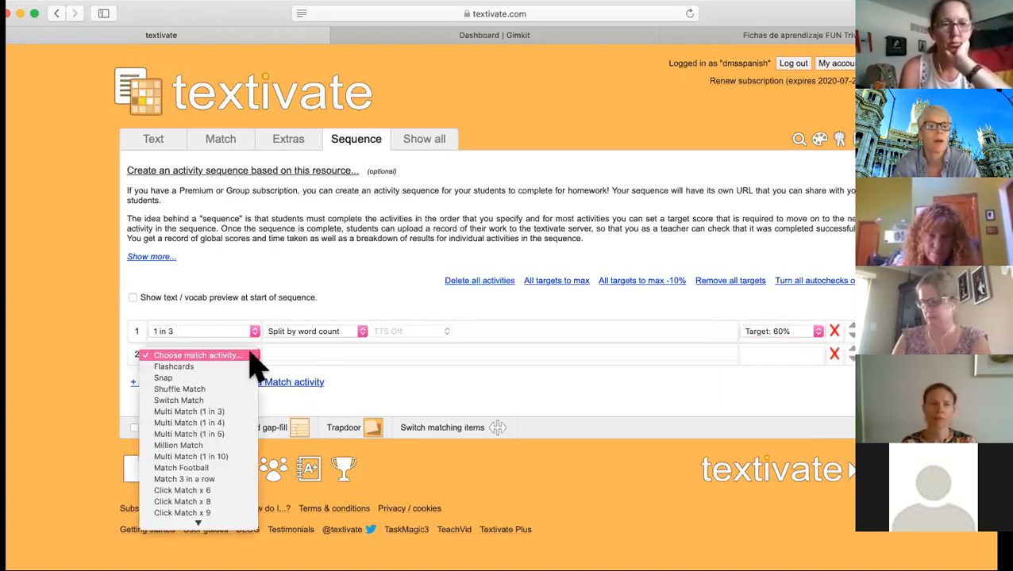
{"action": "left_click", "coordinate": [210, 491]}
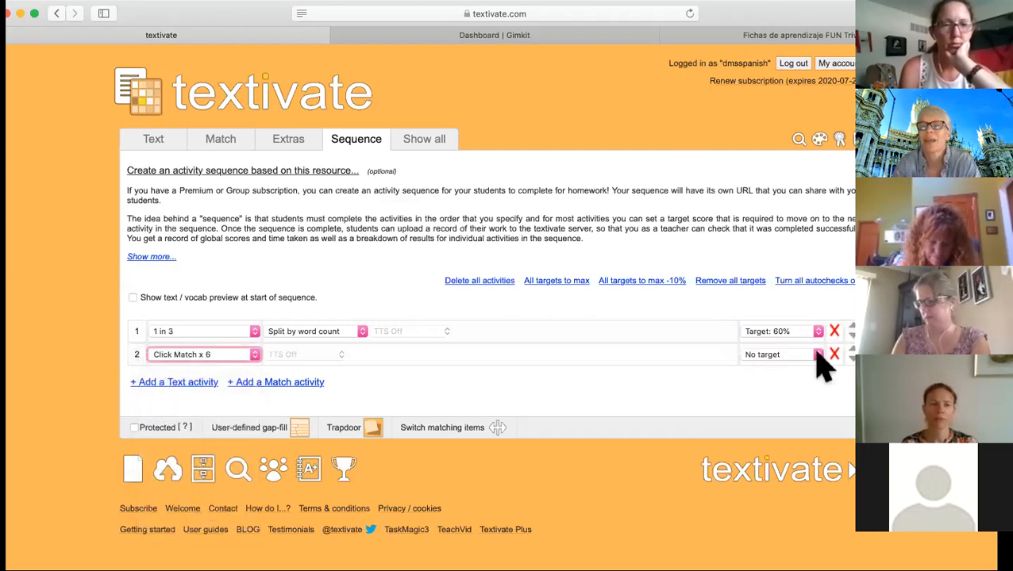
{"action": "left_click", "coordinate": [818, 355]}
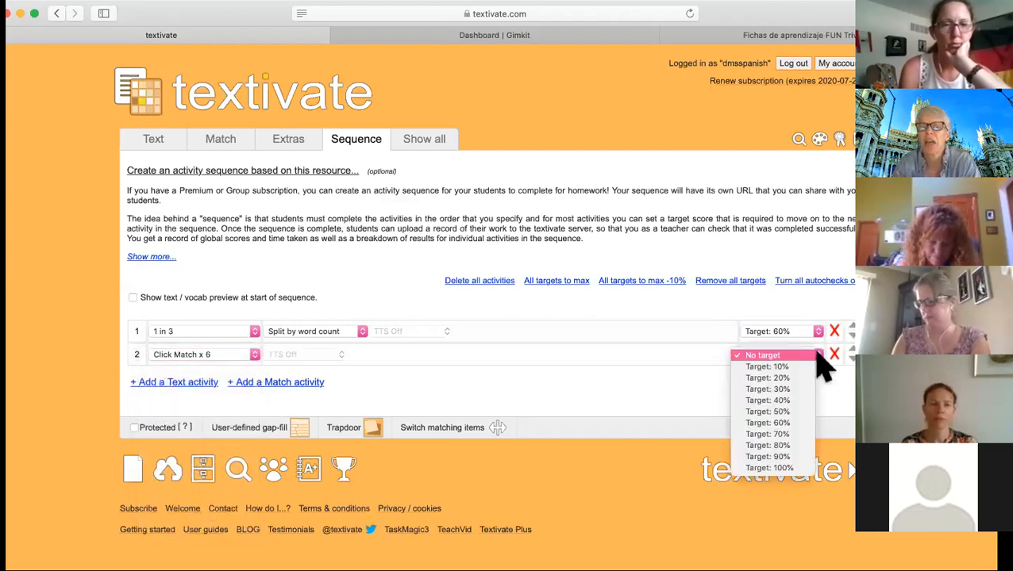
{"action": "left_click", "coordinate": [794, 434]}
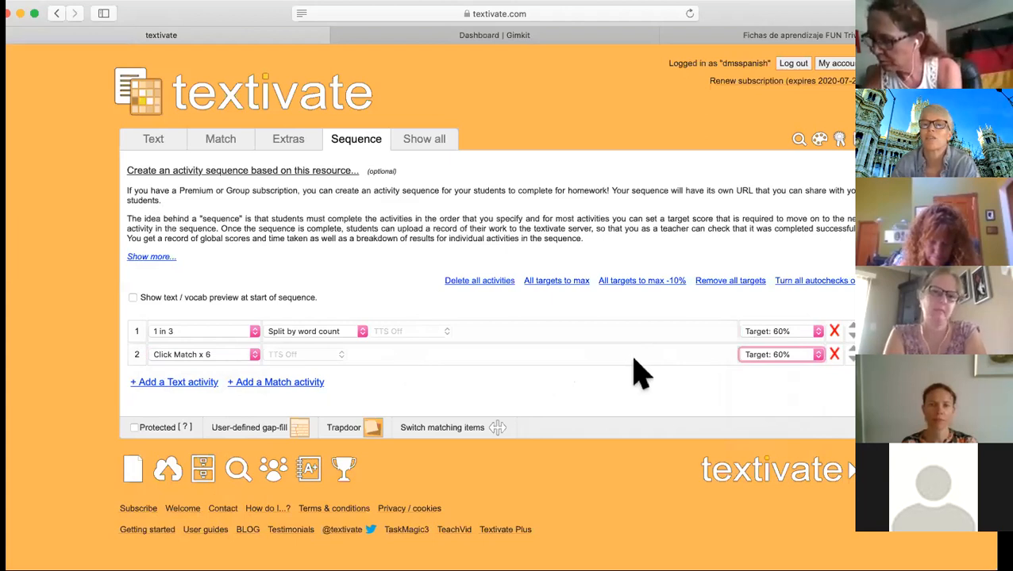
{"action": "left_click", "coordinate": [850, 351]}
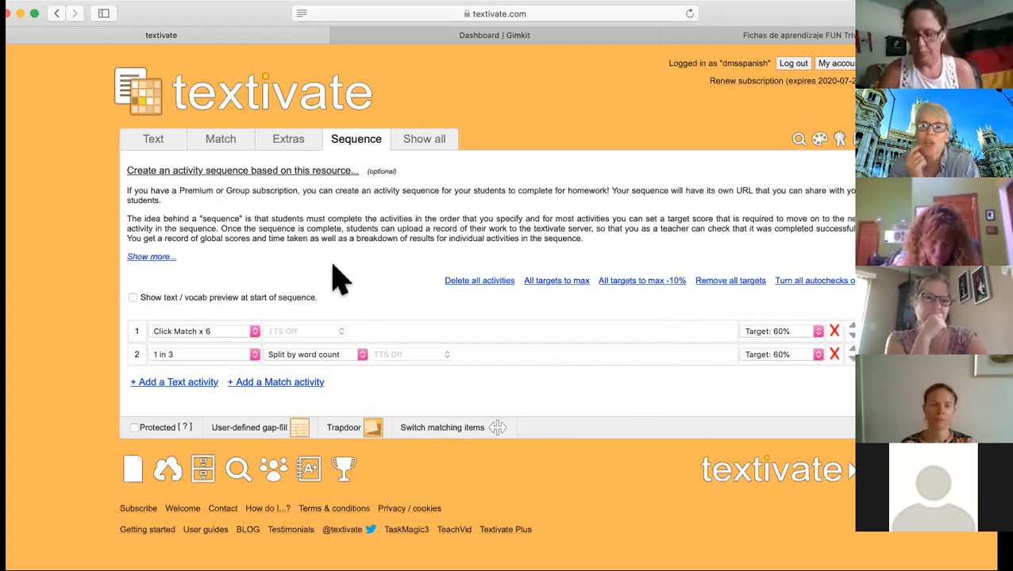
- Preview the Next Word text activity for the story and return to the resource's home page, dismissing the welcome message
{"action": "left_click", "coordinate": [760, 476]}
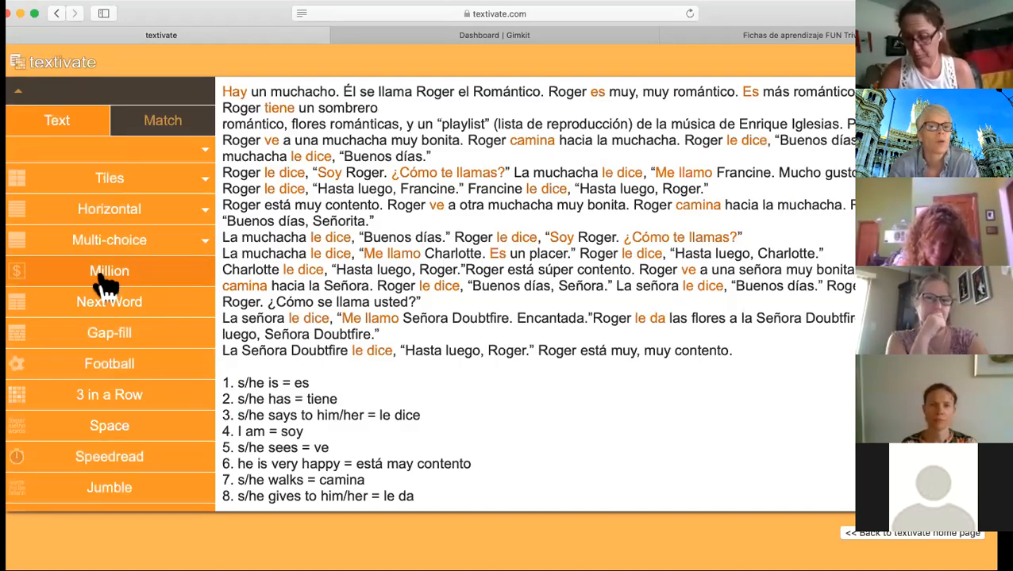
{"action": "left_click", "coordinate": [117, 304]}
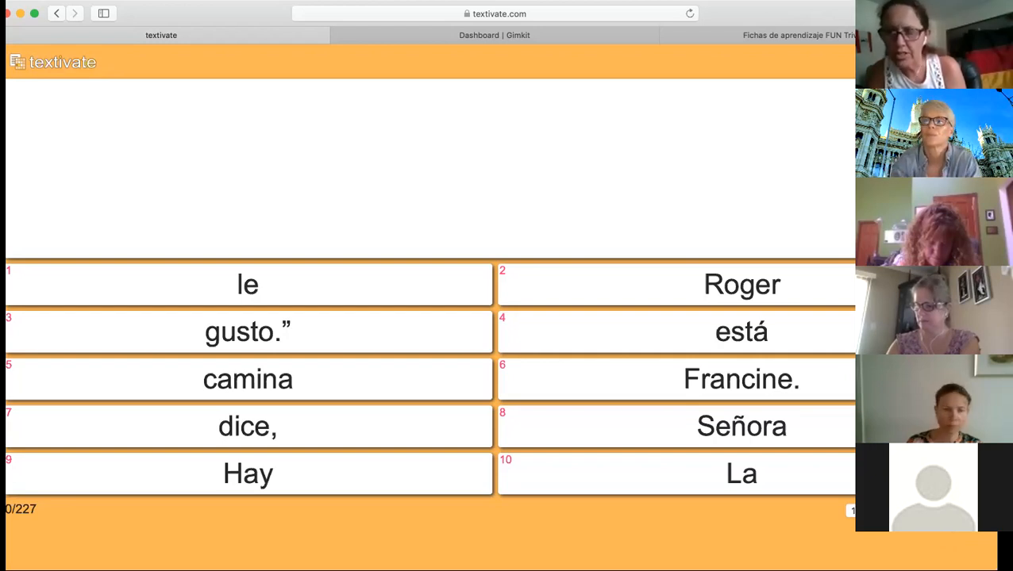
{"action": "left_click", "coordinate": [963, 509]}
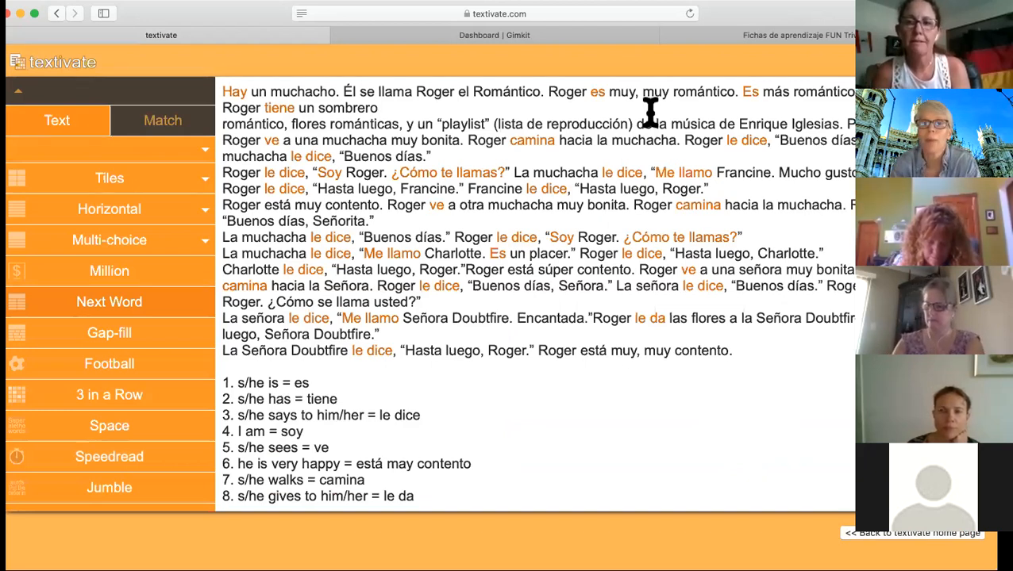
{"action": "left_click_drag", "start_coordinate": [779, 5], "coordinate": [775, 5]}
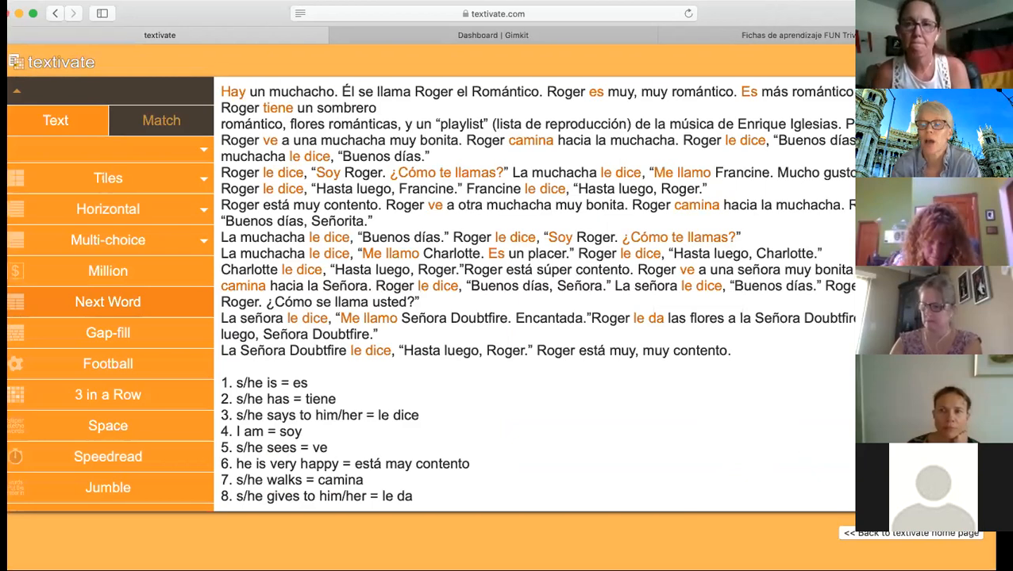
{"action": "left_click", "coordinate": [869, 534]}
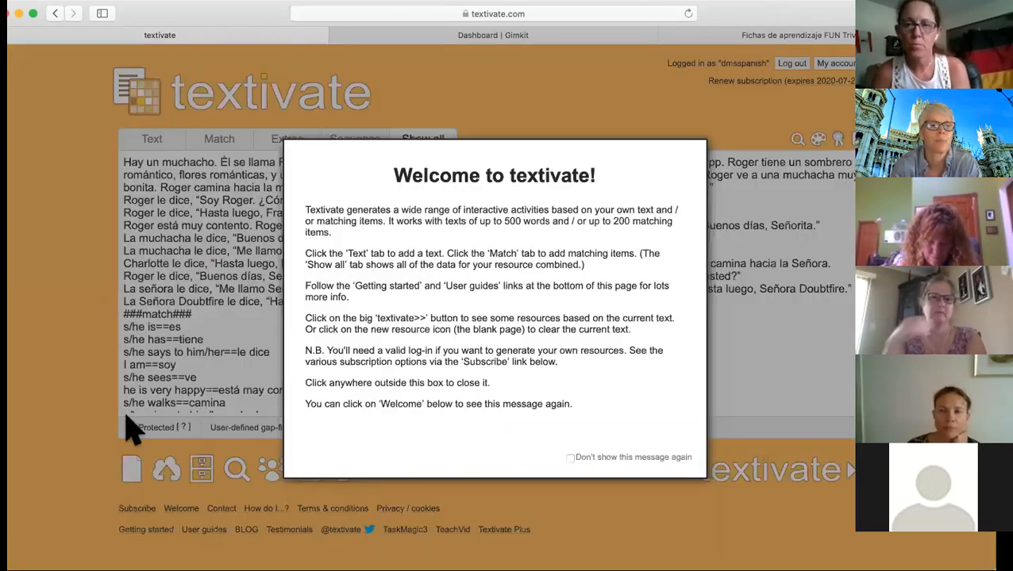
{"action": "left_click", "coordinate": [67, 405]}
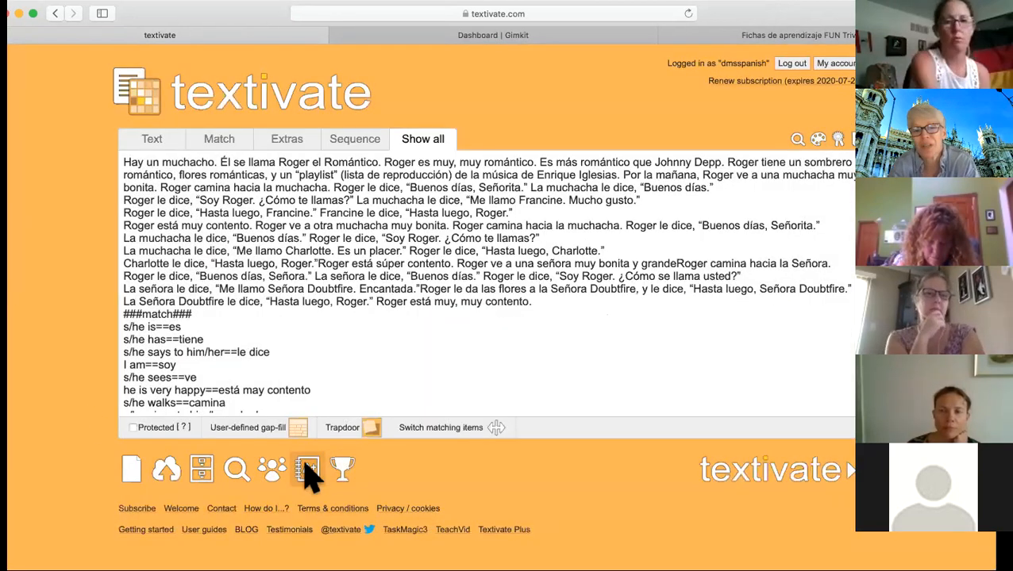
- Review group 712019's scores for "BBQP Chapter 6 and 7", including the details of one incomplete submission, and close the scores screen
{"action": "left_click", "coordinate": [310, 471]}
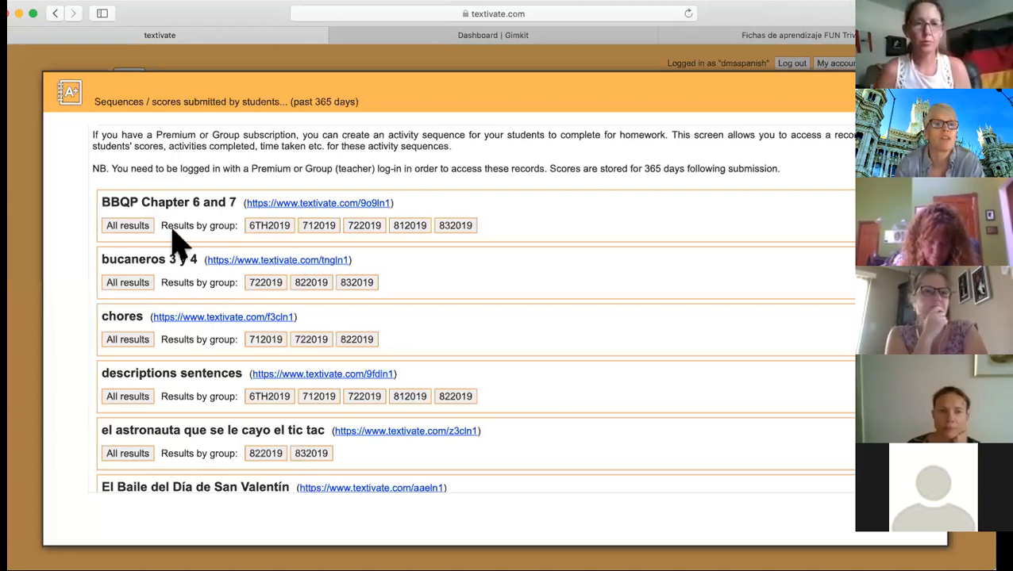
{"action": "left_click", "coordinate": [317, 228]}
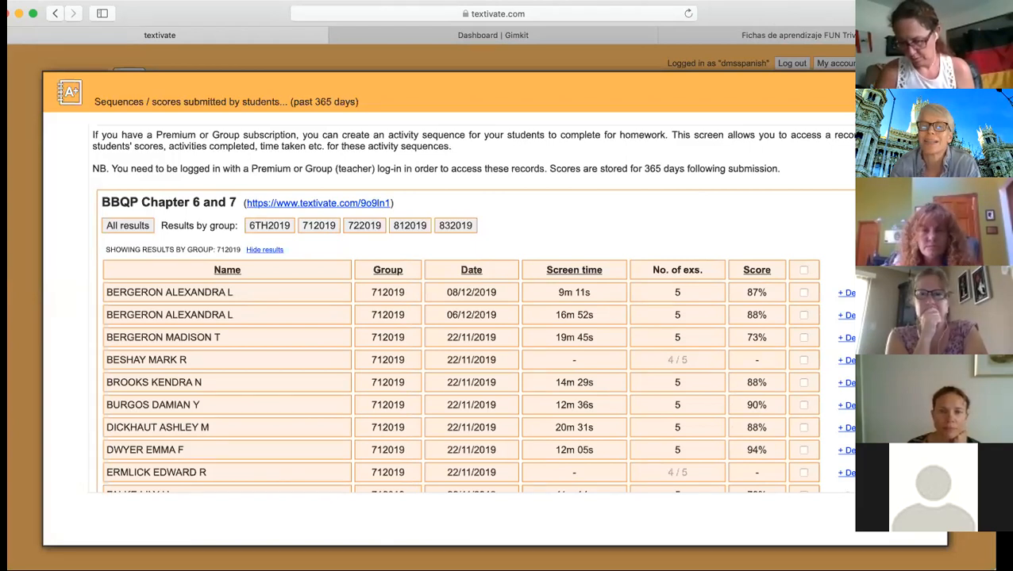
{"action": "left_click", "coordinate": [847, 361]}
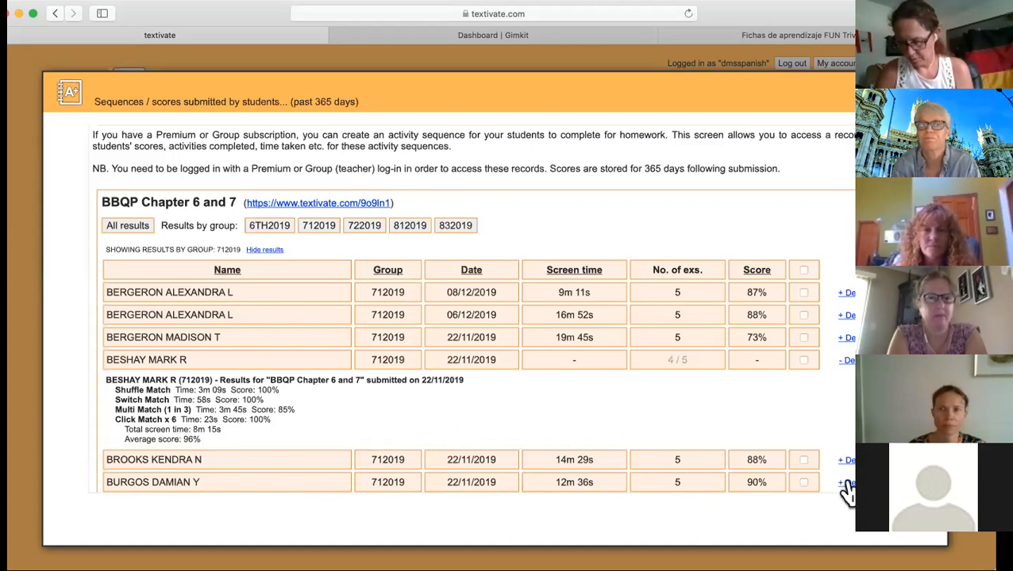
{"action": "left_click", "coordinate": [848, 360]}
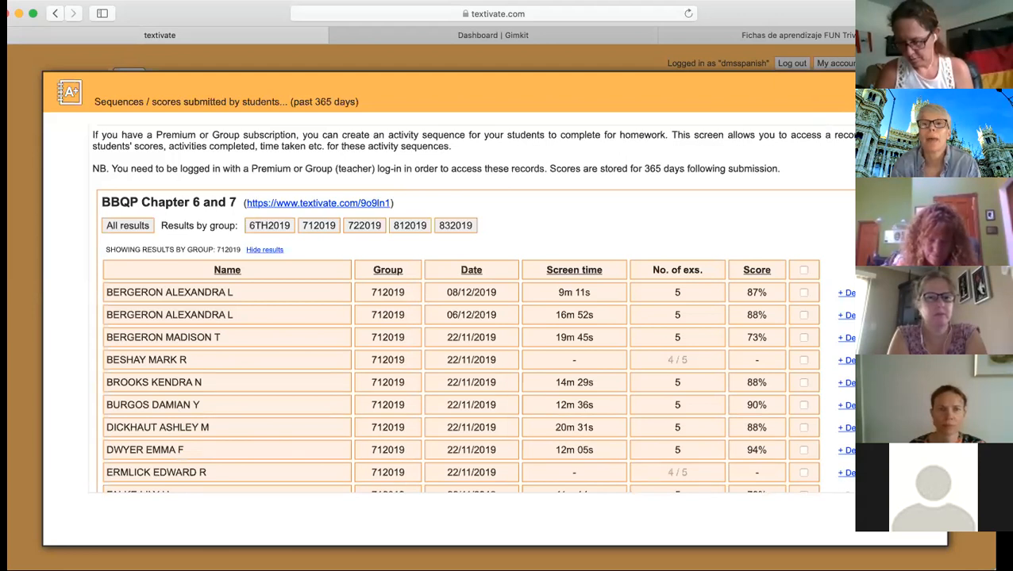
{"action": "left_click", "coordinate": [925, 92]}
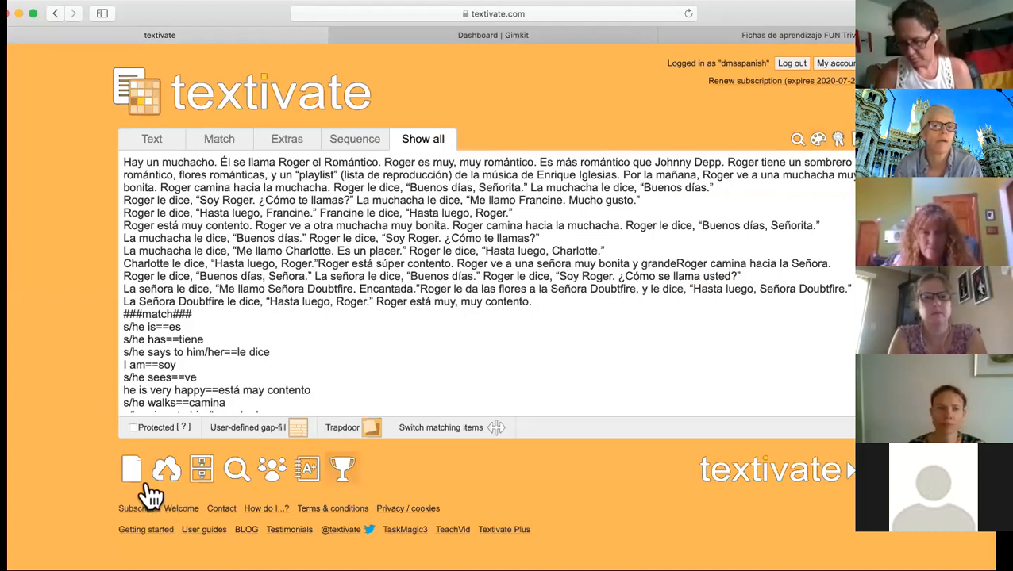
- Save the changes to the public resource "roger el romantico 2", replacing the original, and dismiss the welcome message
{"action": "left_click", "coordinate": [293, 338]}
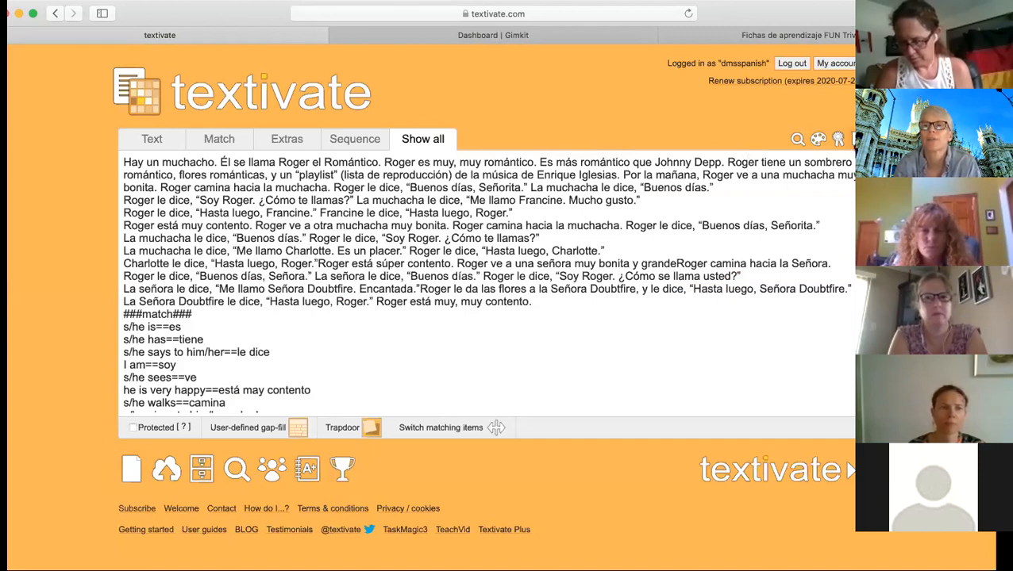
{"action": "left_click", "coordinate": [867, 139]}
{"action": "left_click", "coordinate": [580, 446]}
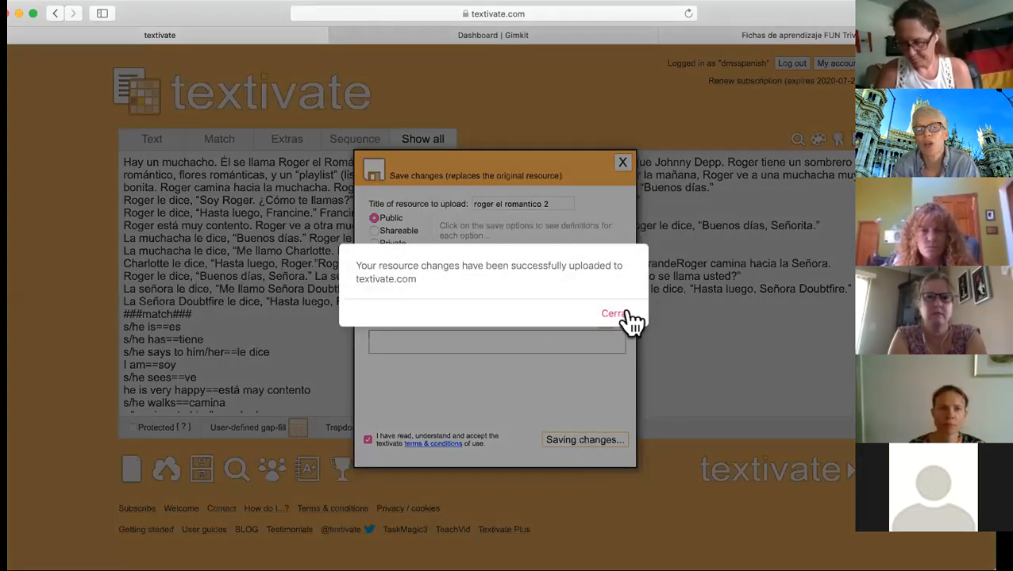
{"action": "left_click", "coordinate": [623, 314]}
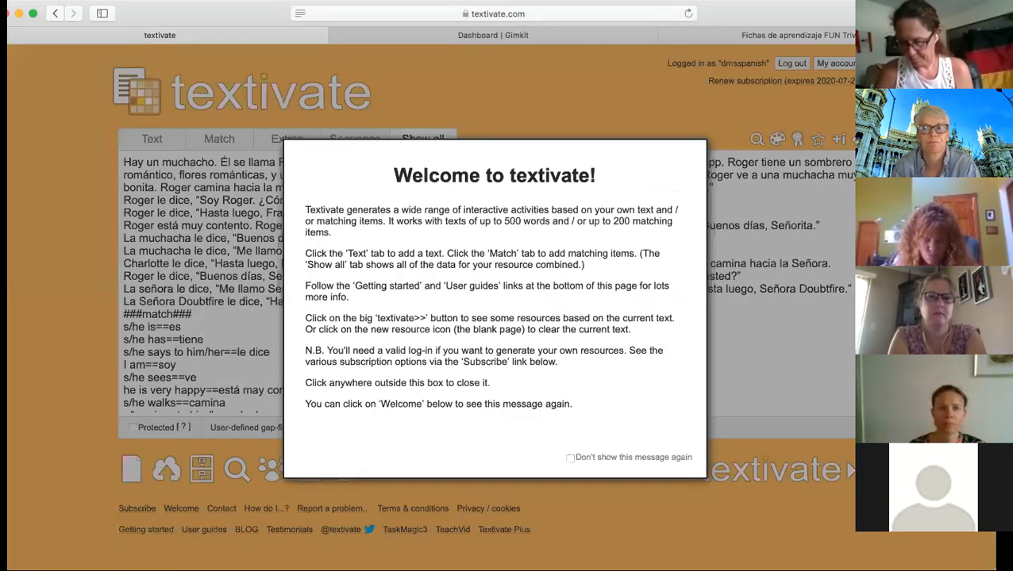
{"action": "key", "text": "Escape"}
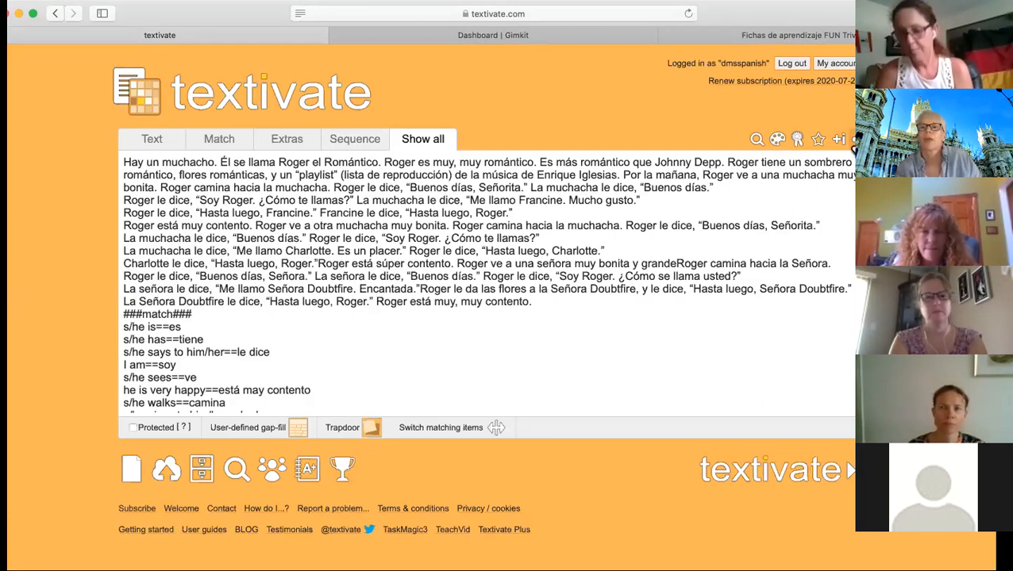
- Switch the resource's share link to the sequence, copy its URL, and close the sharing dialog
{"action": "left_click", "coordinate": [853, 146]}
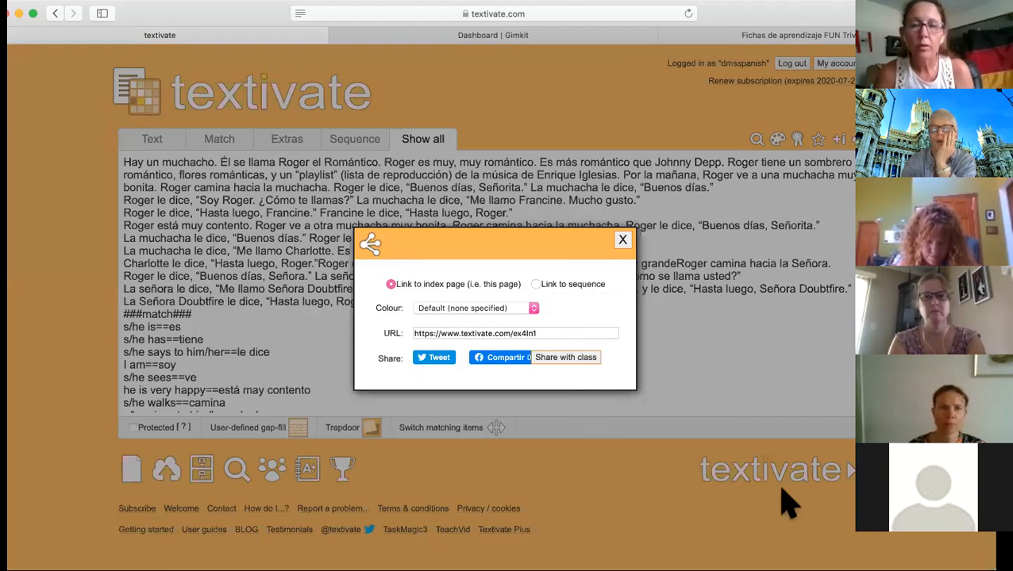
{"action": "left_click", "coordinate": [536, 284]}
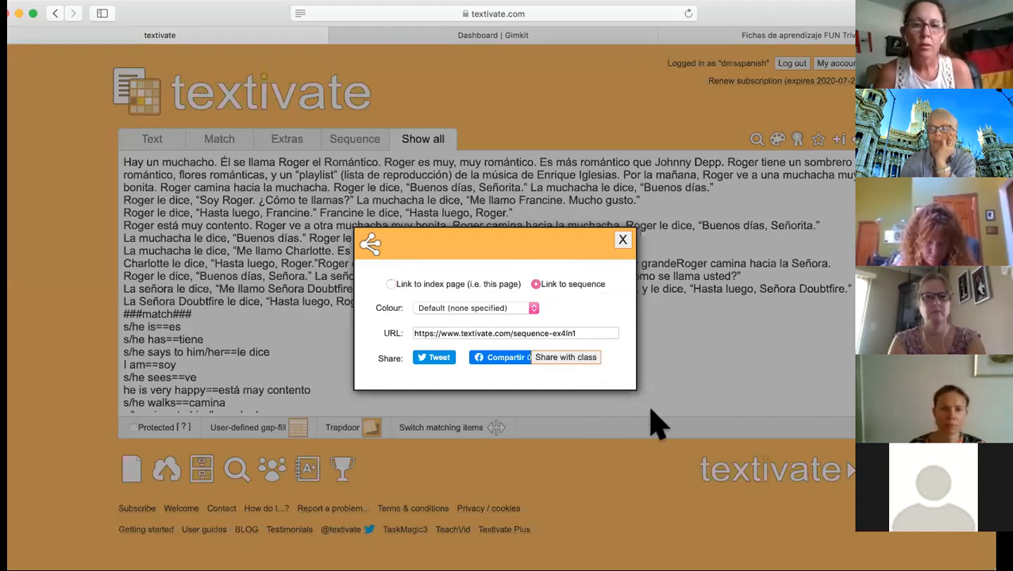
{"action": "left_click", "coordinate": [582, 332]}
{"action": "key", "text": "super+c"}
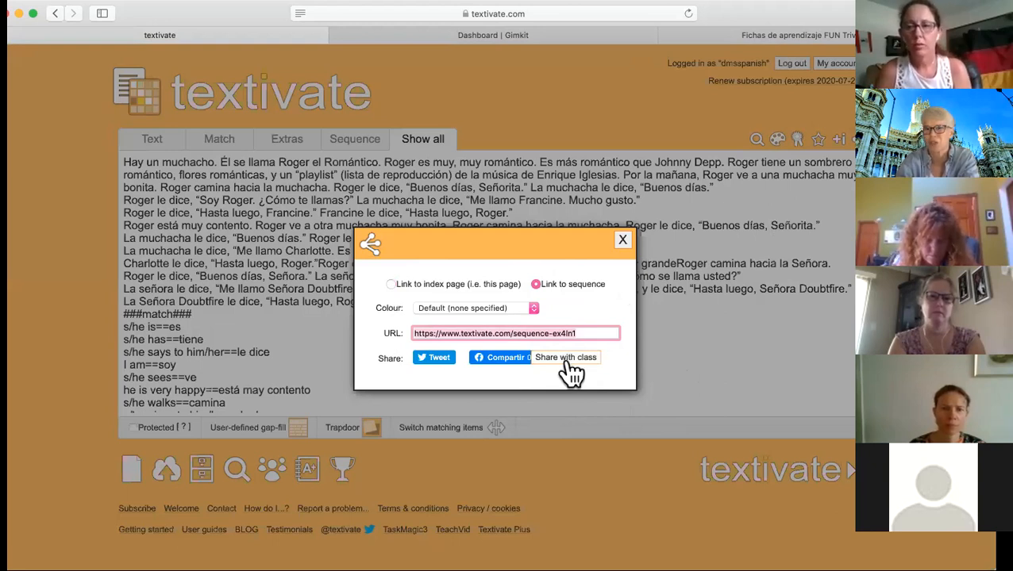
{"action": "left_click", "coordinate": [625, 238]}
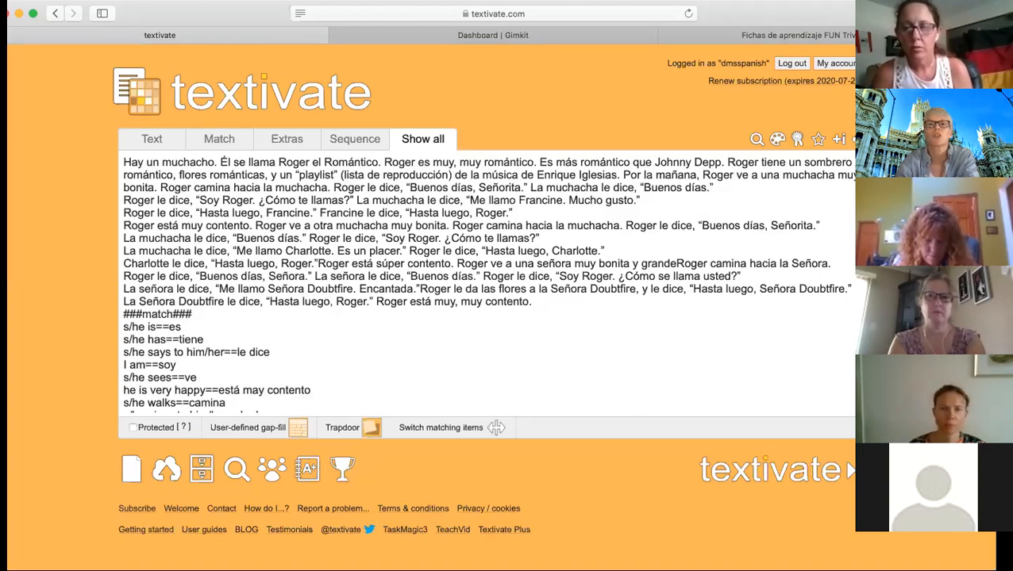
- Open the copied sequence link in a new browser tab to view its first activity
{"action": "key", "text": "super+t"}
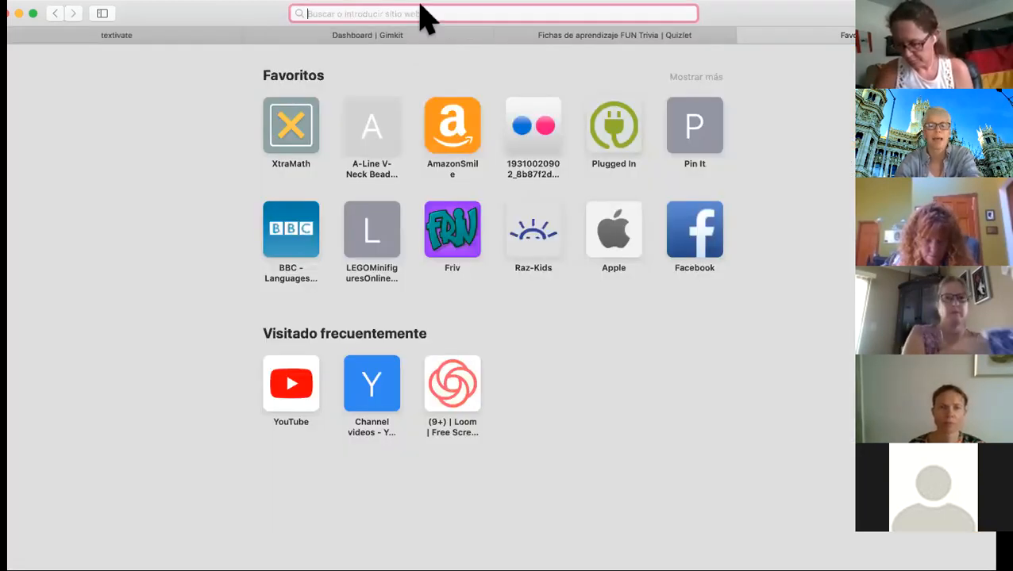
{"action": "key", "text": "super+v"}
{"action": "key", "text": "Return"}
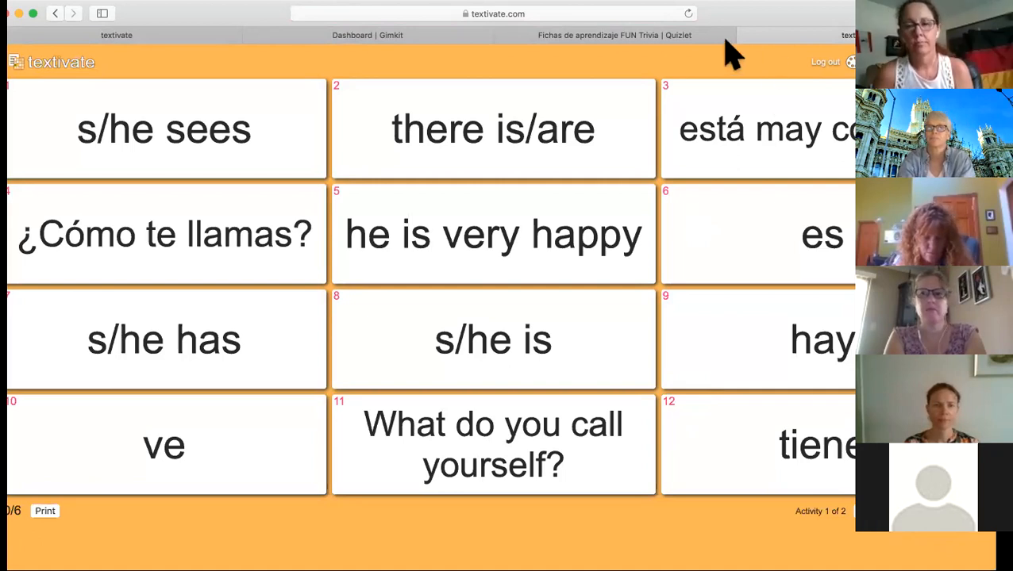
- Leave the sequence page, return to the story's resource page, and show its matching items
{"action": "left_click", "coordinate": [646, 35]}
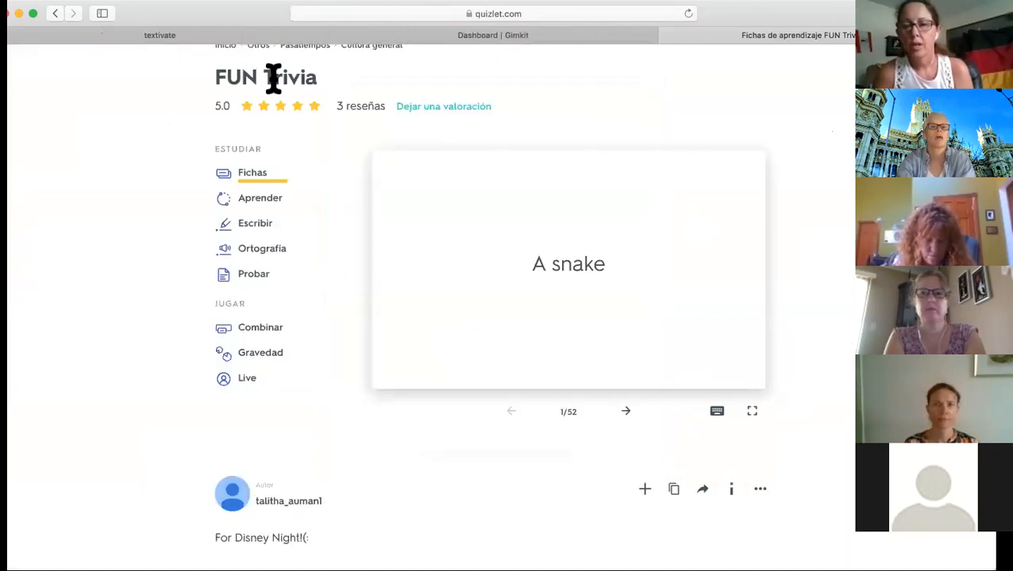
{"action": "left_click", "coordinate": [209, 36]}
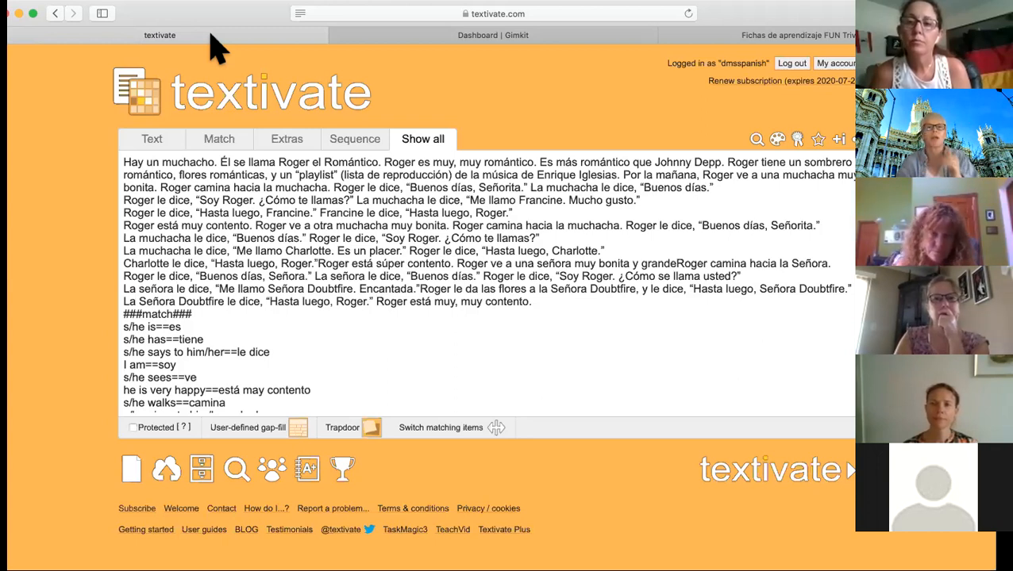
{"action": "left_click", "coordinate": [220, 146]}
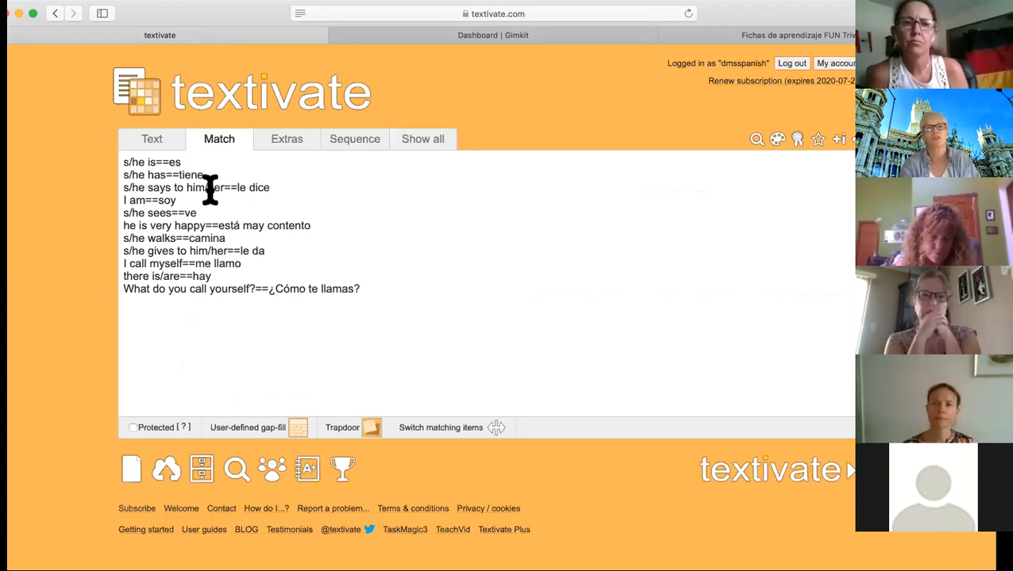
- Display the story text, save the changes to the public resource "roger el romantico 2" over the original, and dismiss the welcome message
{"action": "left_click", "coordinate": [154, 143]}
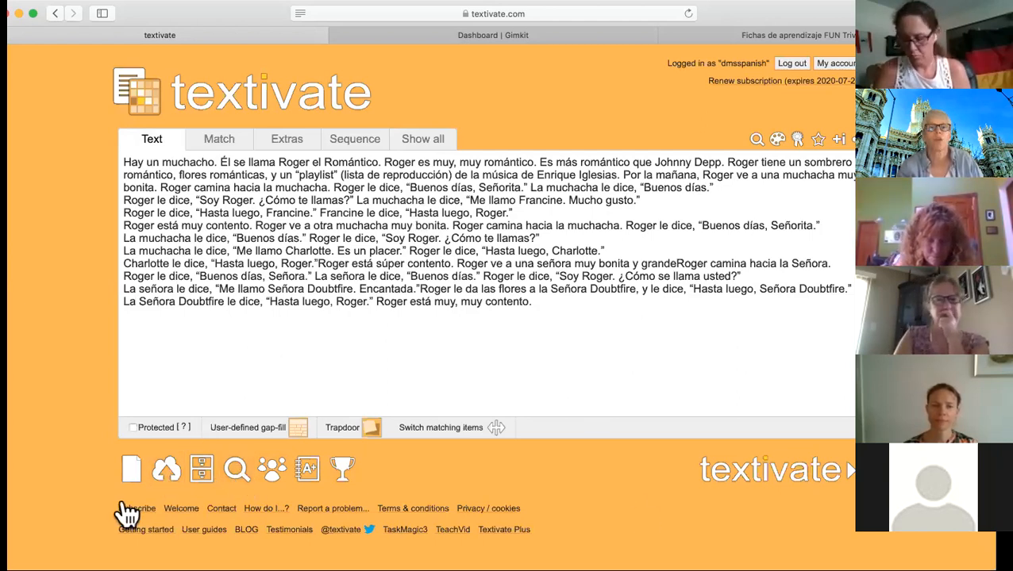
{"action": "left_click", "coordinate": [166, 476]}
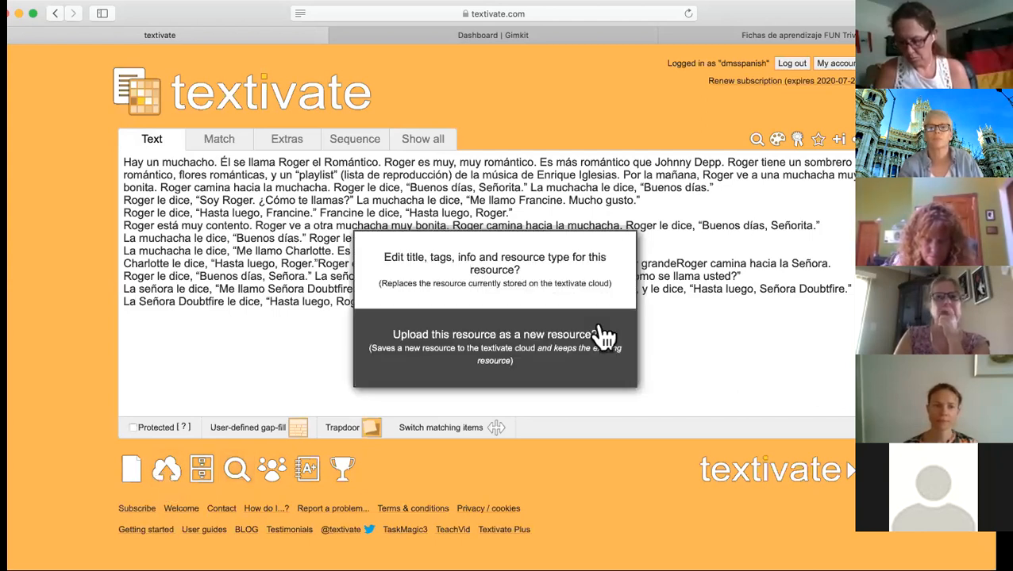
{"action": "left_click", "coordinate": [506, 276]}
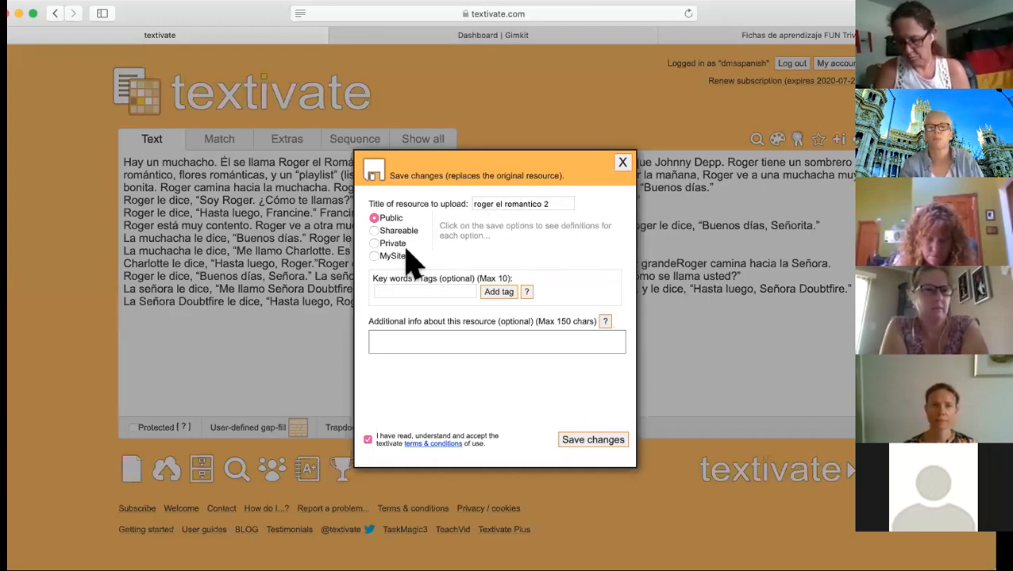
{"action": "left_click", "coordinate": [601, 446]}
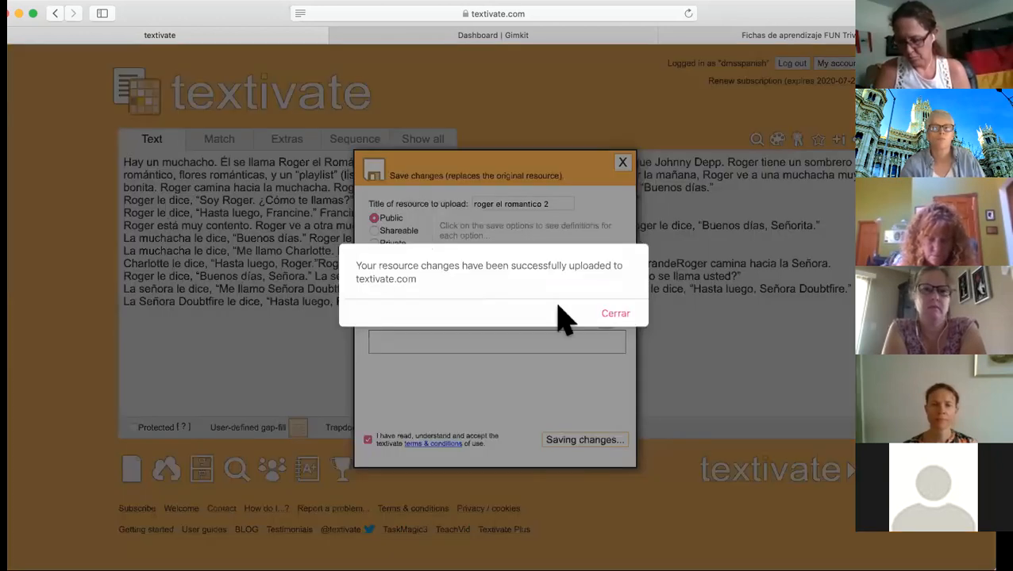
{"action": "left_click", "coordinate": [616, 316]}
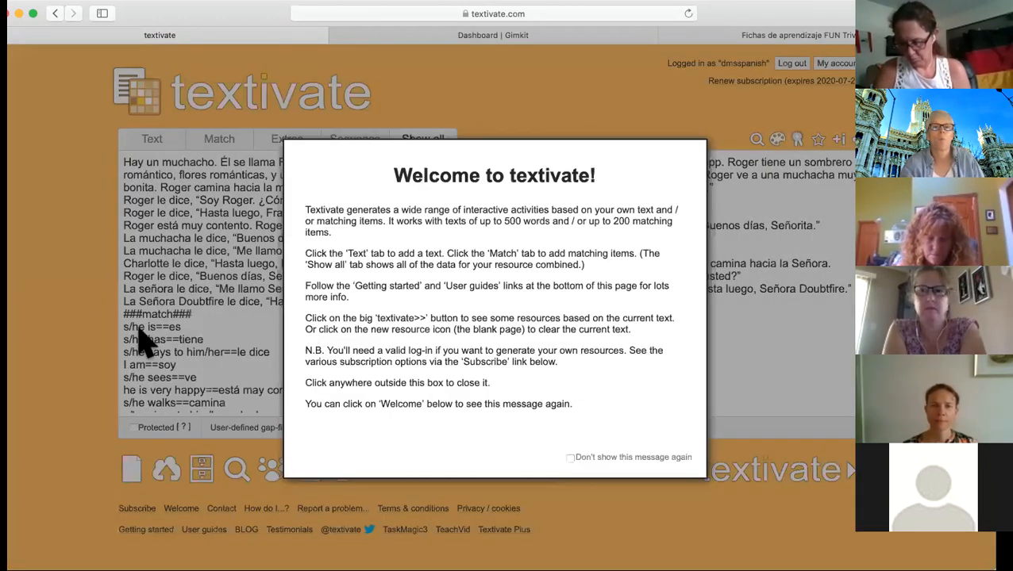
{"action": "left_click", "coordinate": [183, 457]}
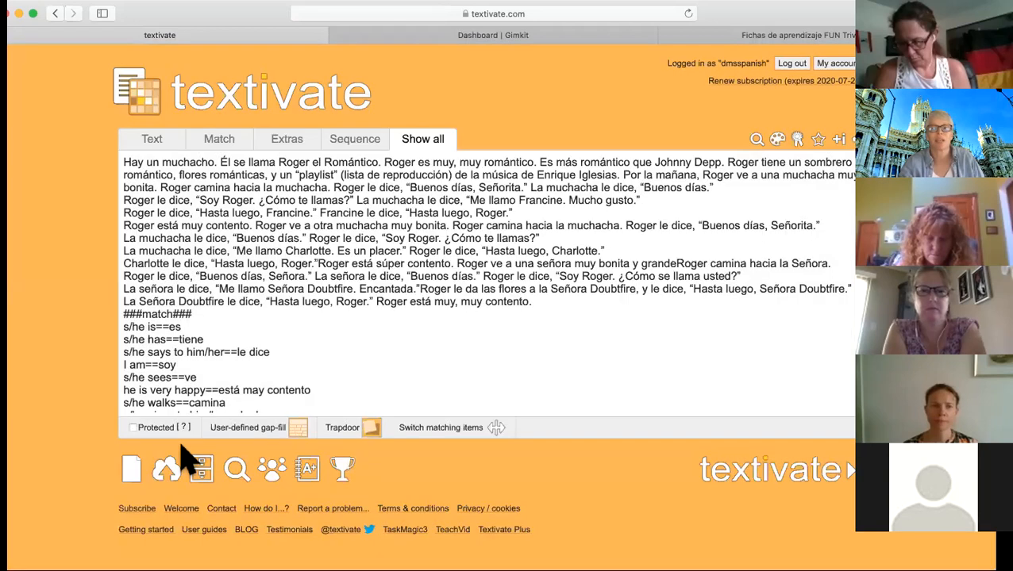
- Open "Roger el Romántico 2 RC" from the account's own saved resources and show its matching items
{"action": "left_click", "coordinate": [236, 474]}
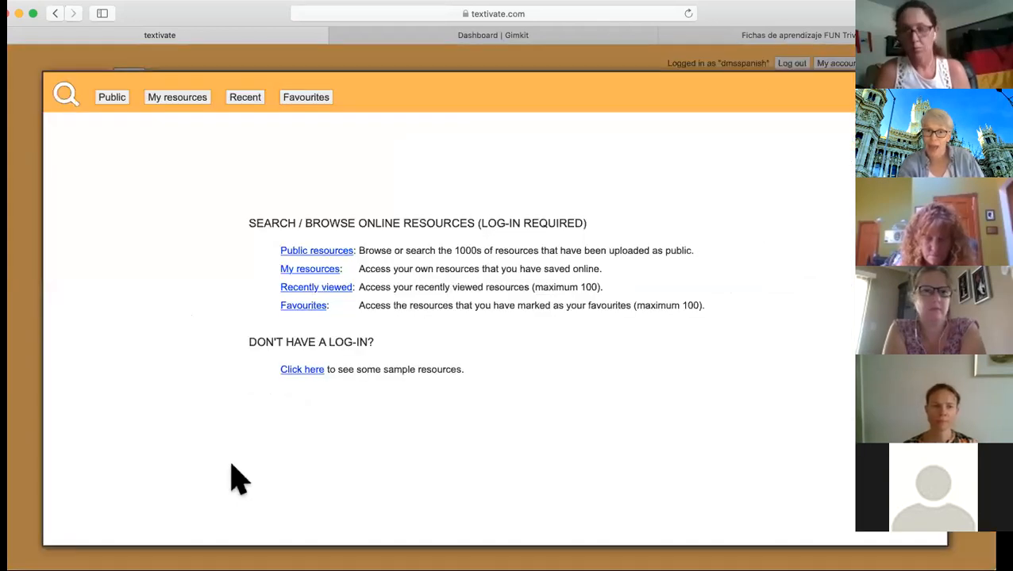
{"action": "left_click", "coordinate": [315, 270]}
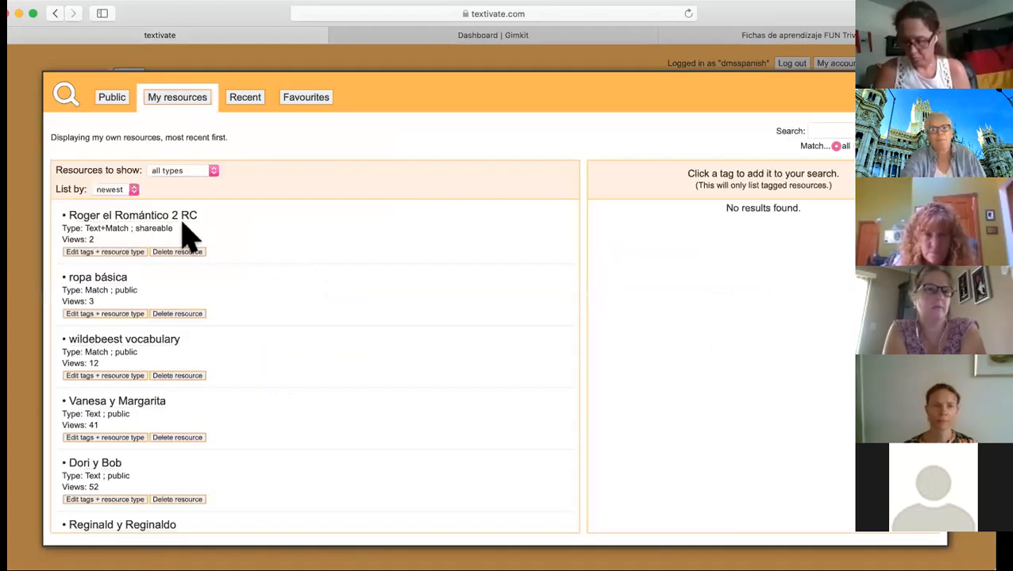
{"action": "left_click", "coordinate": [108, 219]}
{"action": "left_click", "coordinate": [69, 204]}
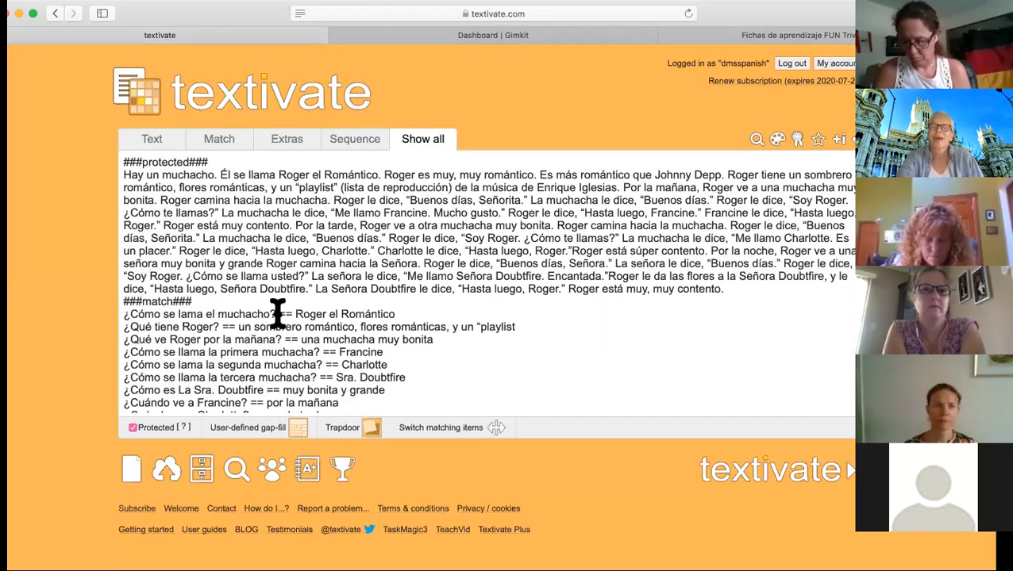
{"action": "left_click", "coordinate": [218, 140]}
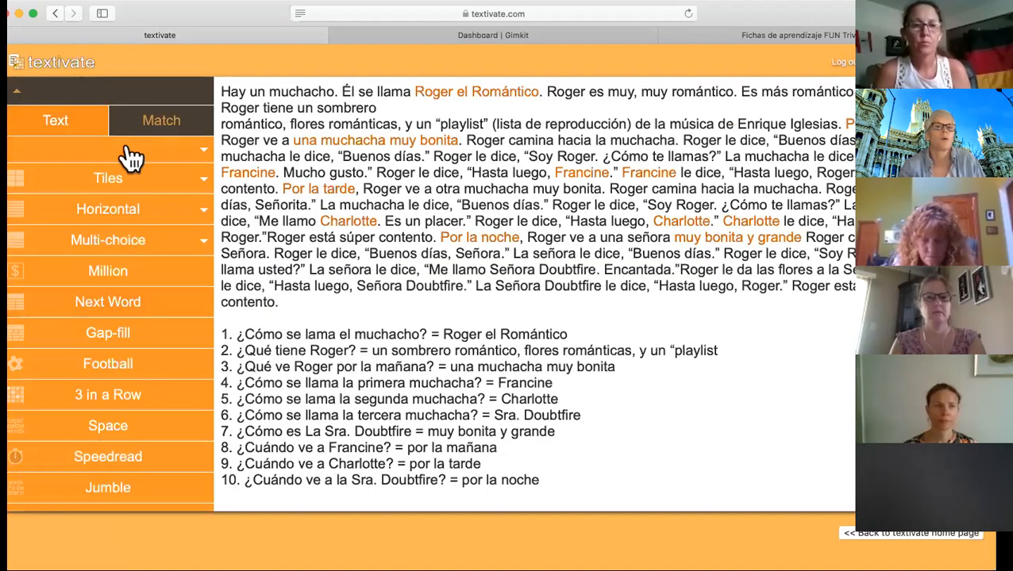
- View the Multi Match 1 in 3 activity among the match activities, return to the resource page, and dismiss the welcome message
{"action": "left_click", "coordinate": [158, 126]}
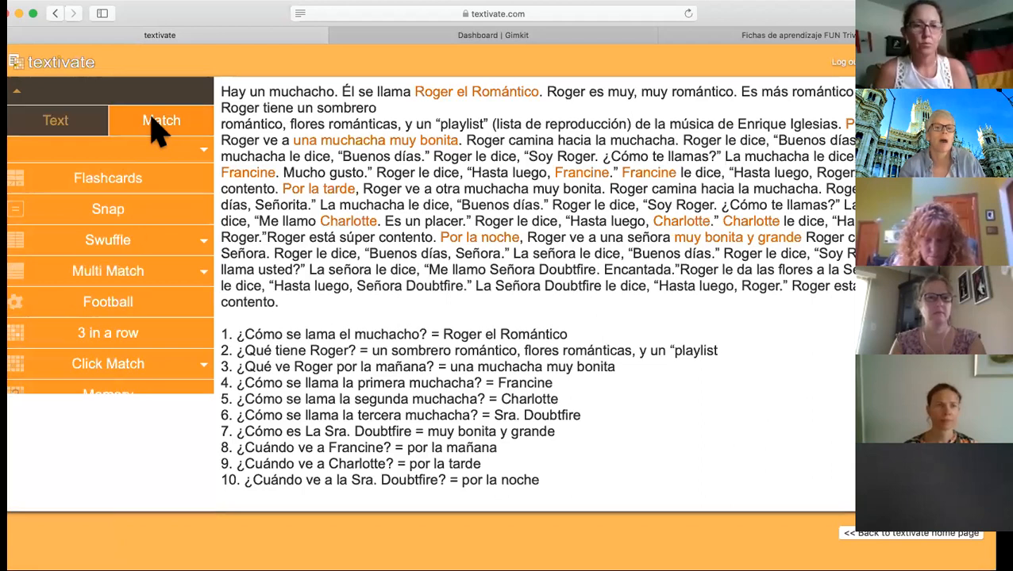
{"action": "left_click", "coordinate": [123, 272]}
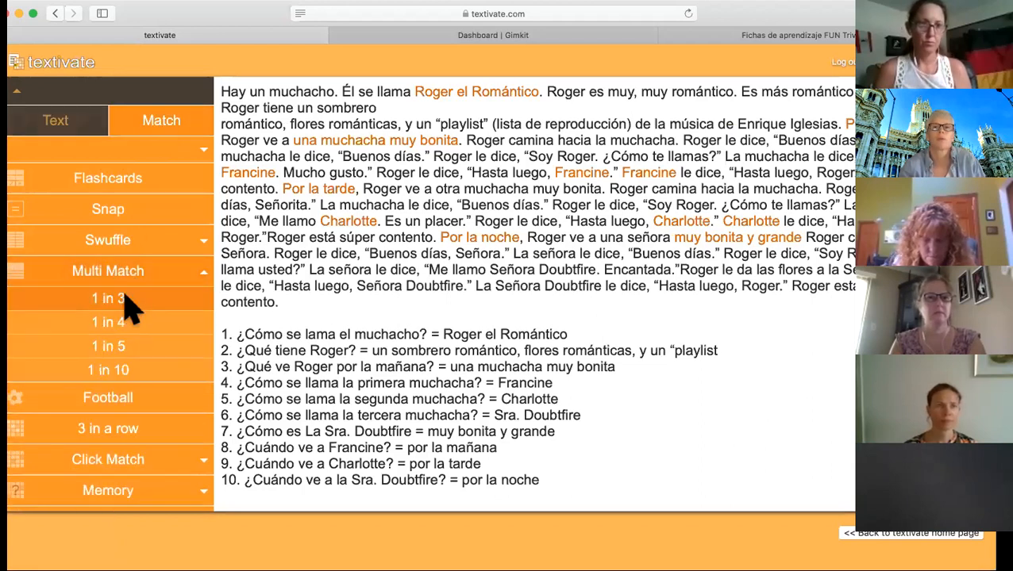
{"action": "left_click", "coordinate": [125, 302]}
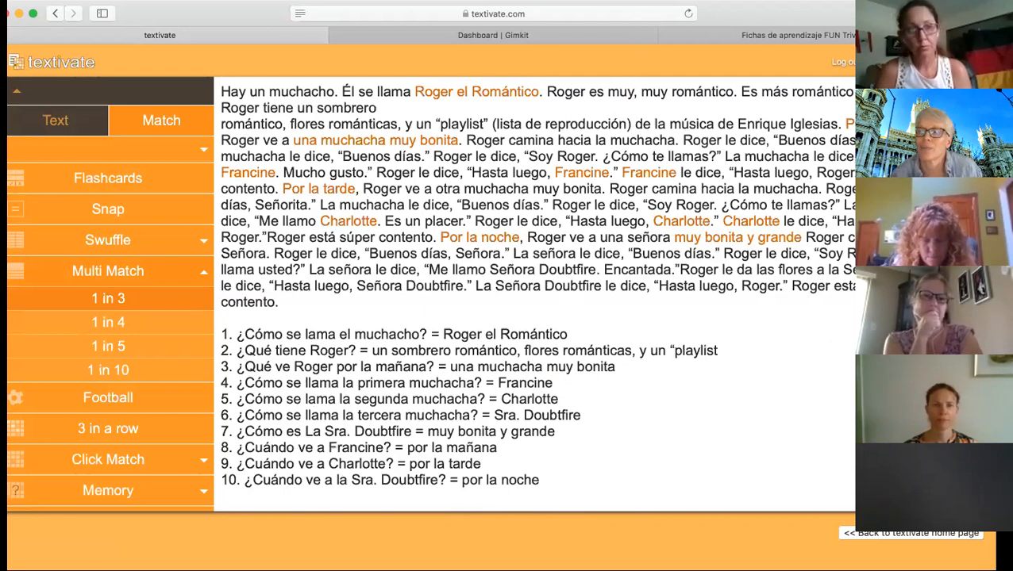
{"action": "left_click", "coordinate": [865, 533]}
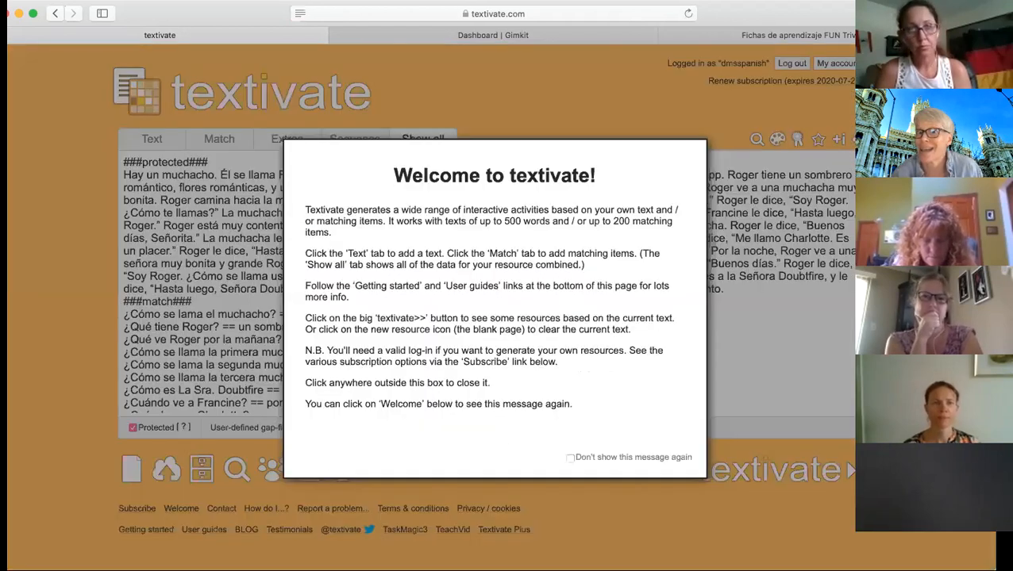
{"action": "left_click", "coordinate": [219, 361]}
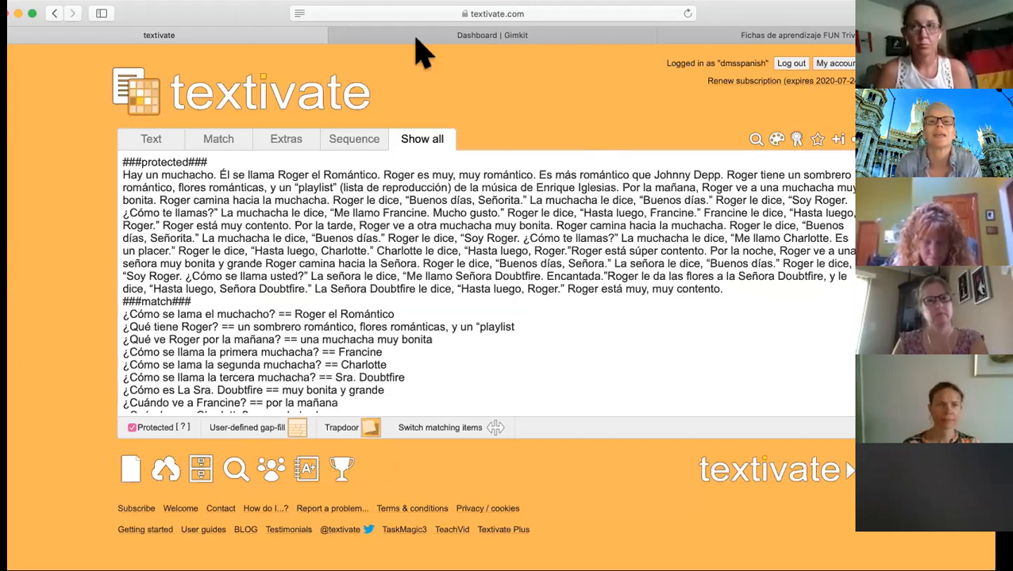
- Check the share link options for the resource and close the sharing dialog
{"action": "left_click", "coordinate": [504, 16]}
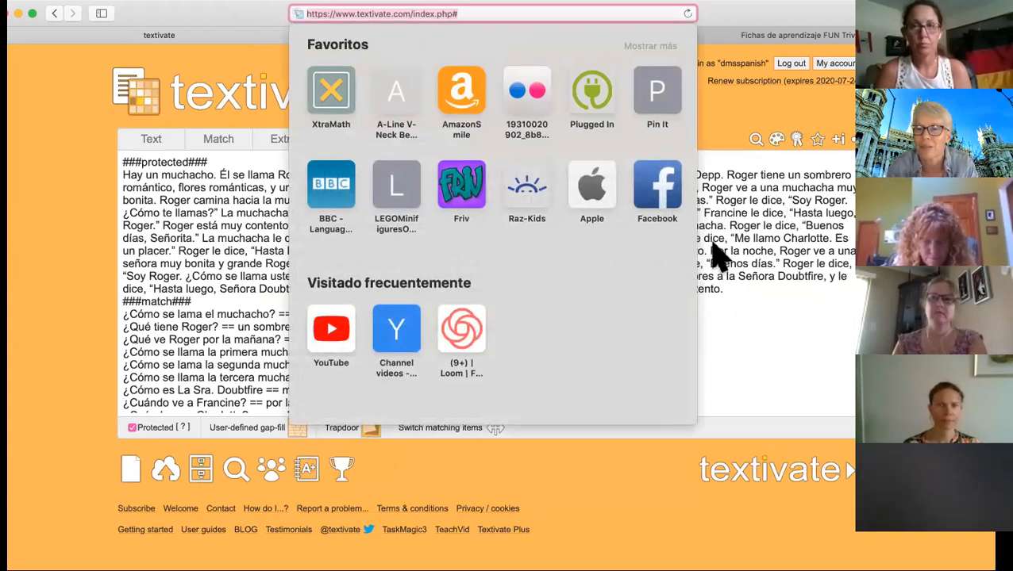
{"action": "key", "text": "Escape"}
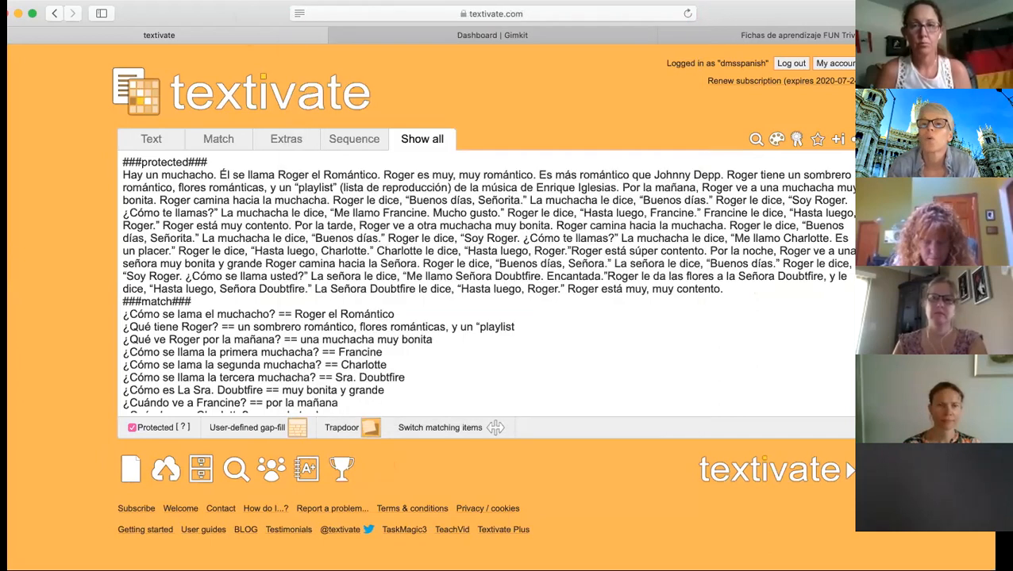
{"action": "left_click", "coordinate": [859, 140]}
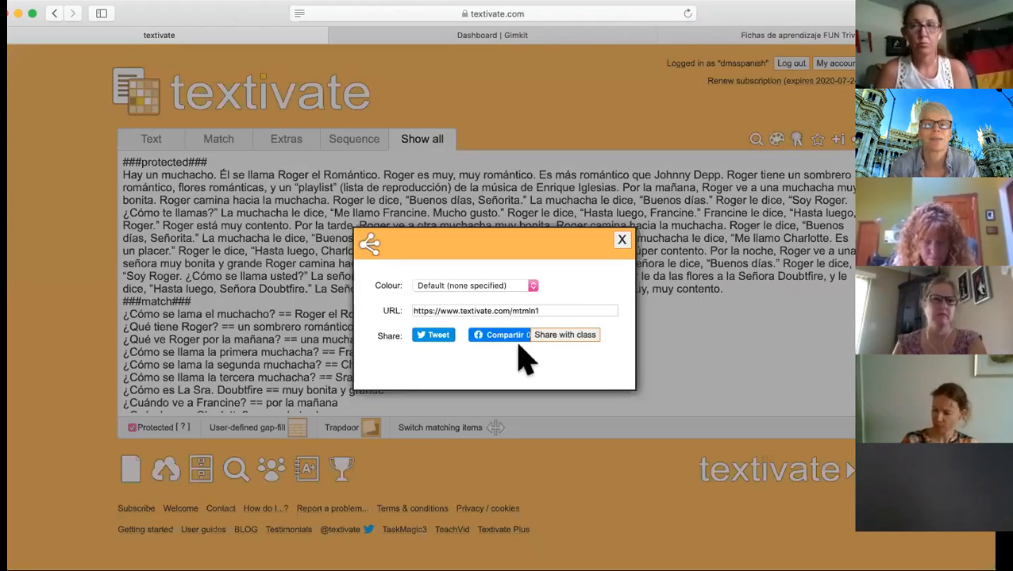
{"action": "left_click", "coordinate": [644, 139]}
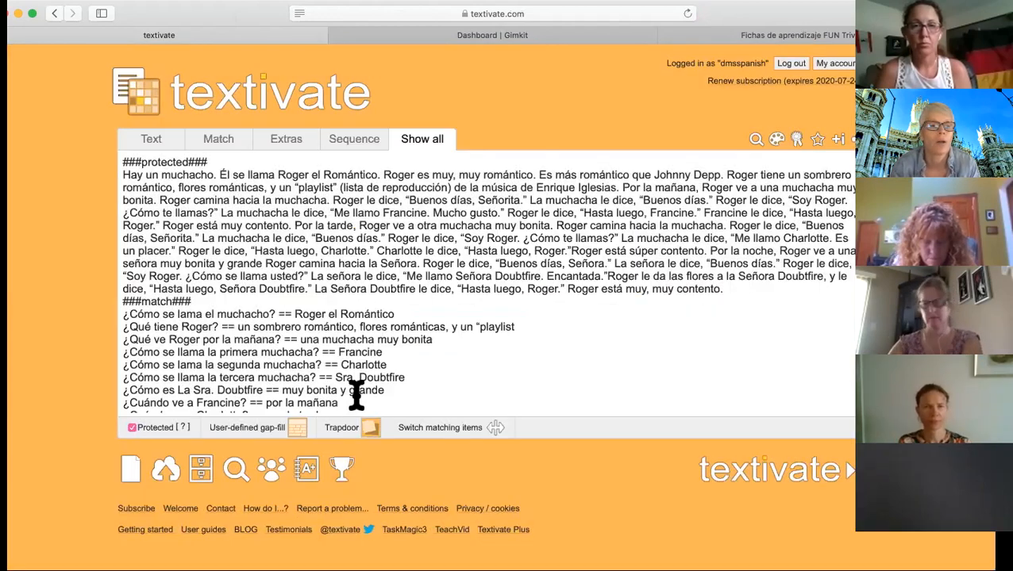
- Start an activity sequence for the resource with Multi Match (1 in 3) as its first match activity
{"action": "left_click", "coordinate": [357, 140]}
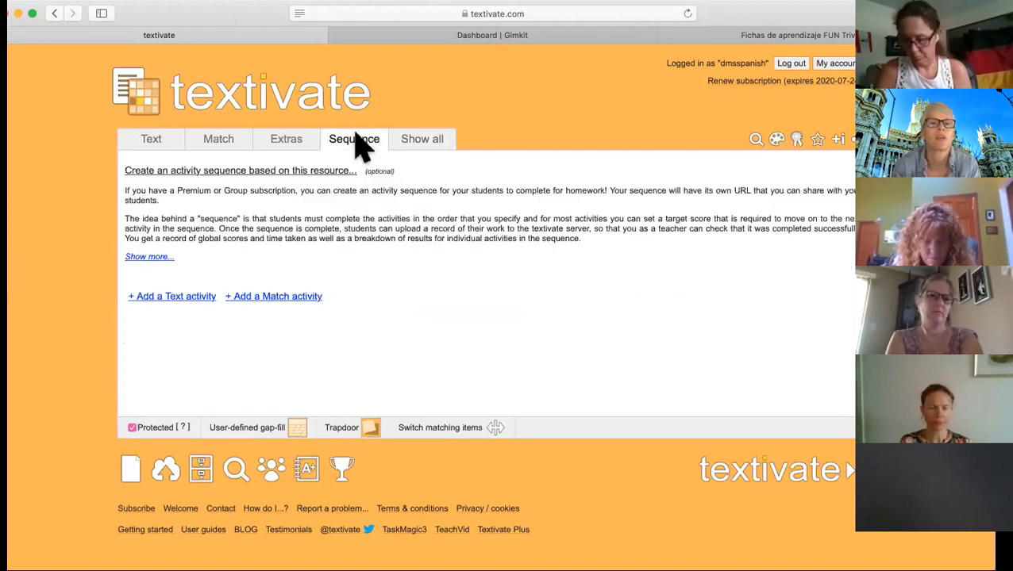
{"action": "left_click", "coordinate": [170, 295]}
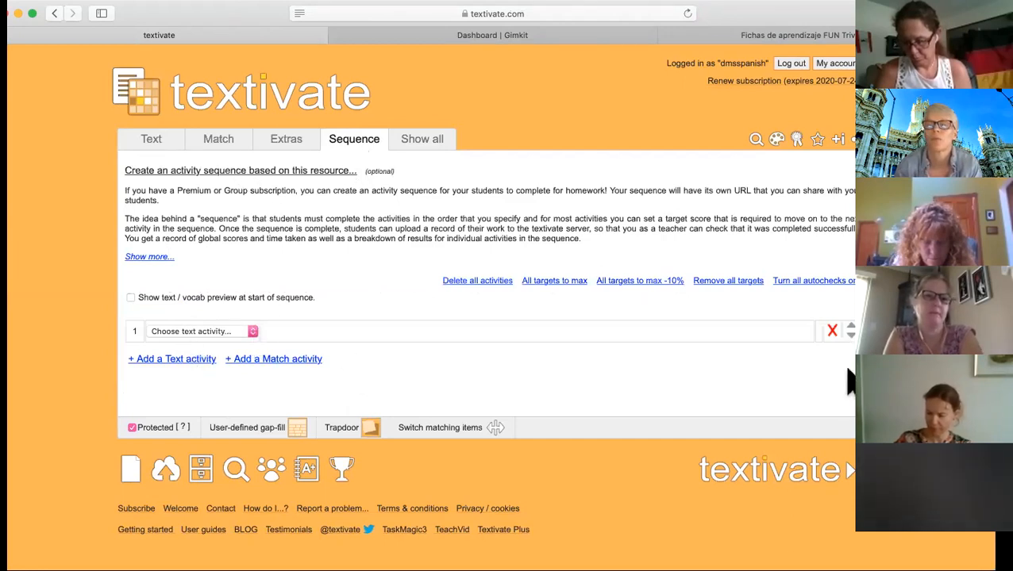
{"action": "left_click", "coordinate": [610, 309]}
{"action": "left_click", "coordinate": [279, 304]}
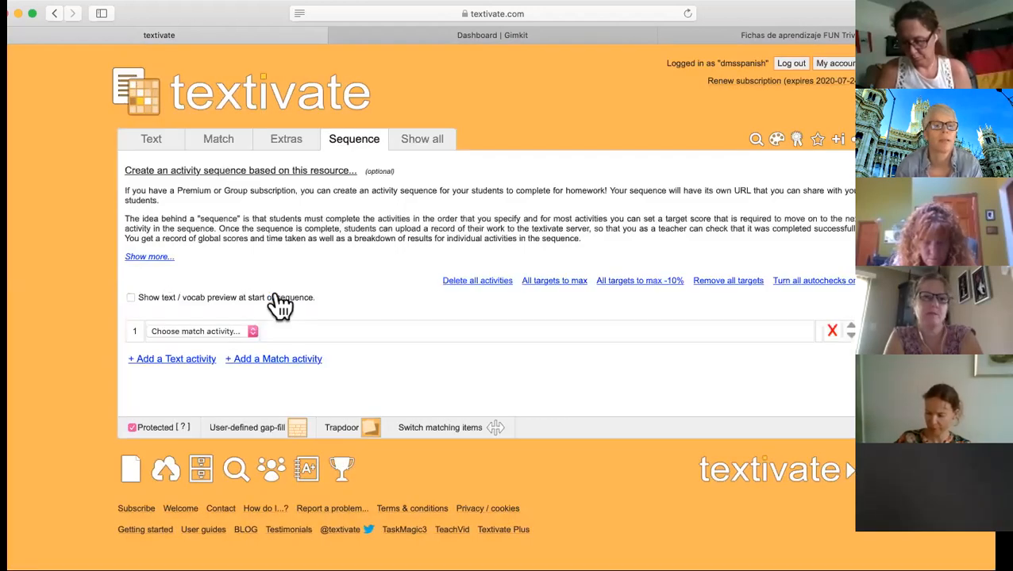
{"action": "left_click", "coordinate": [251, 334]}
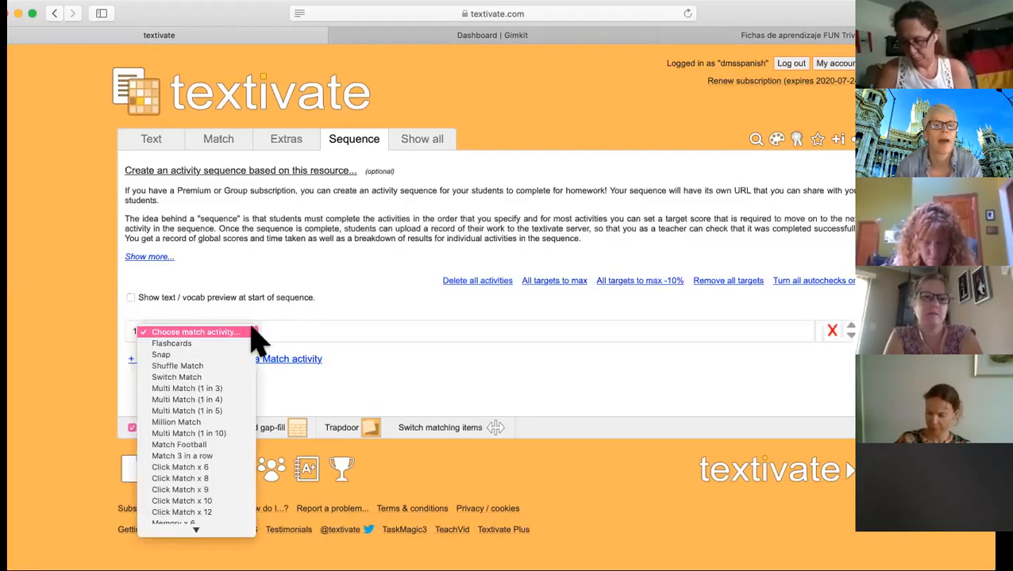
{"action": "left_click", "coordinate": [219, 389]}
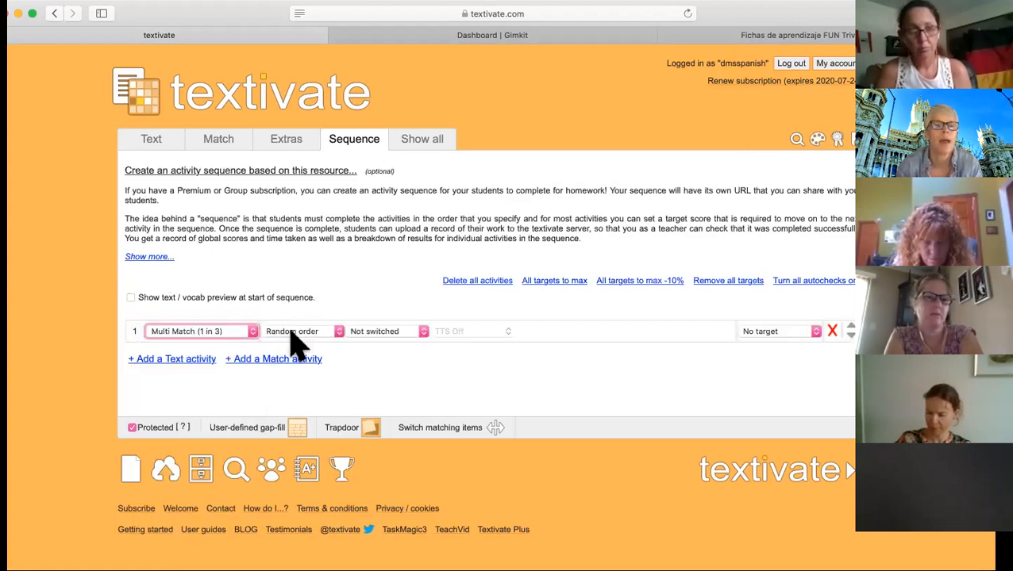
- Add Click Match x 6 as the second match activity in the sequence
{"action": "left_click", "coordinate": [256, 361]}
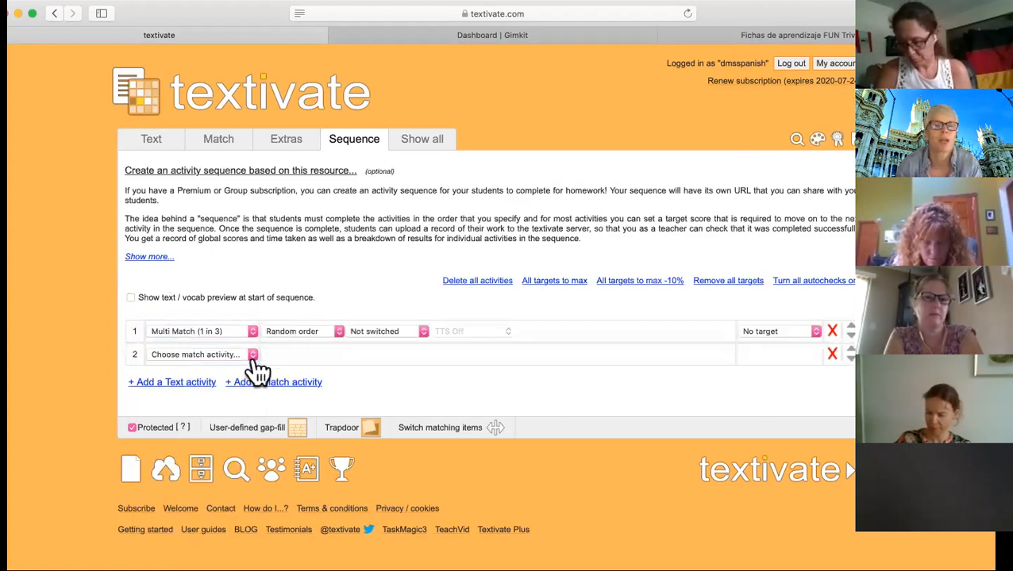
{"action": "left_click", "coordinate": [252, 359]}
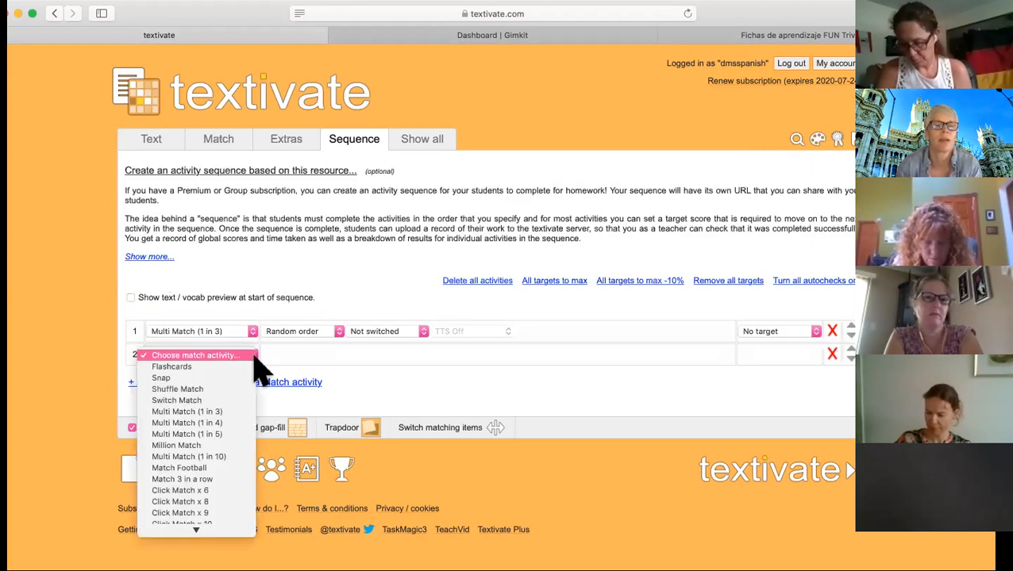
{"action": "left_click", "coordinate": [214, 490]}
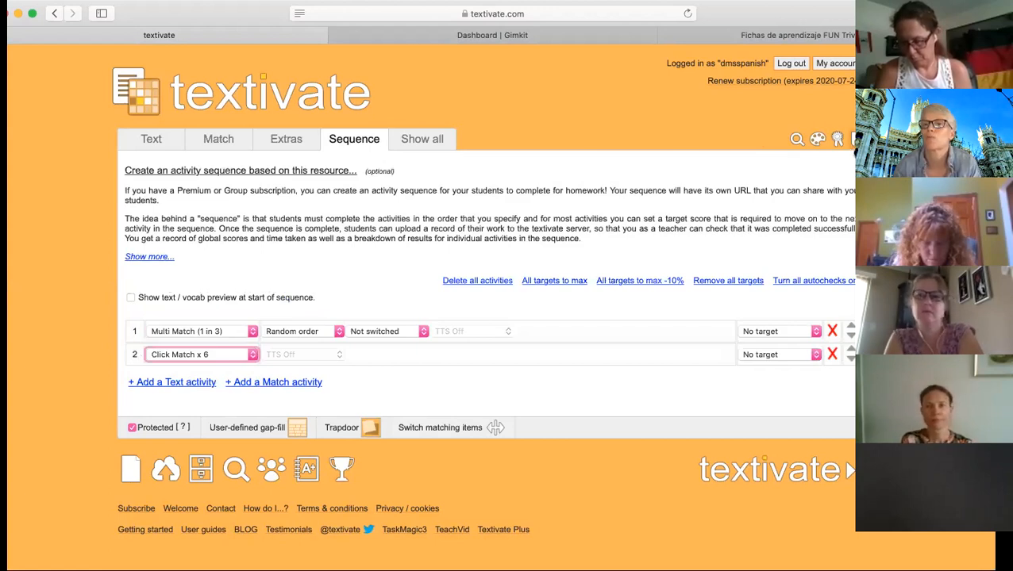
- Save the sequence to the shareable resource "Roger el Romántico 2 RC", replacing the original, and dismiss the messages
{"action": "left_click", "coordinate": [859, 139]}
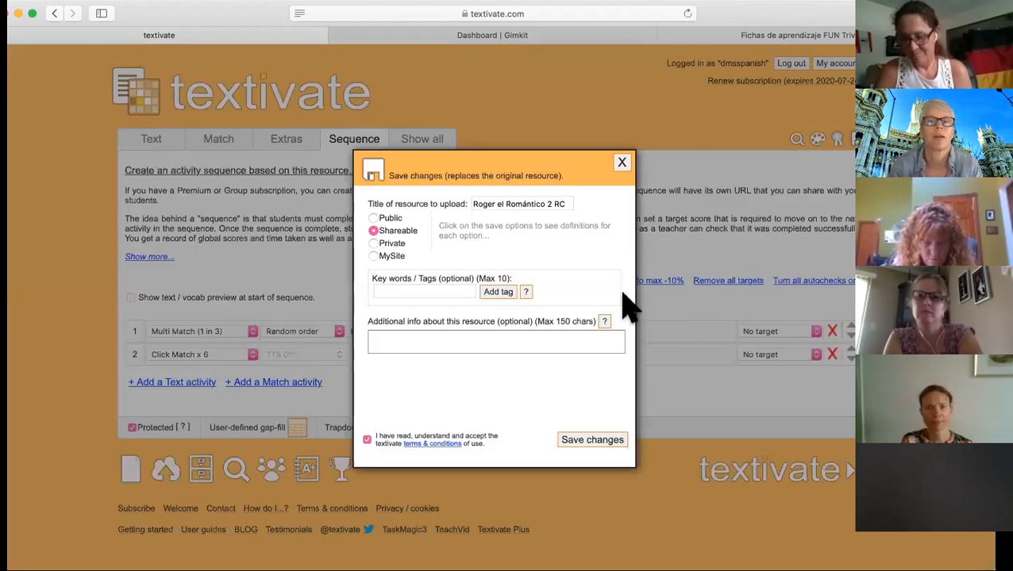
{"action": "left_click", "coordinate": [582, 446]}
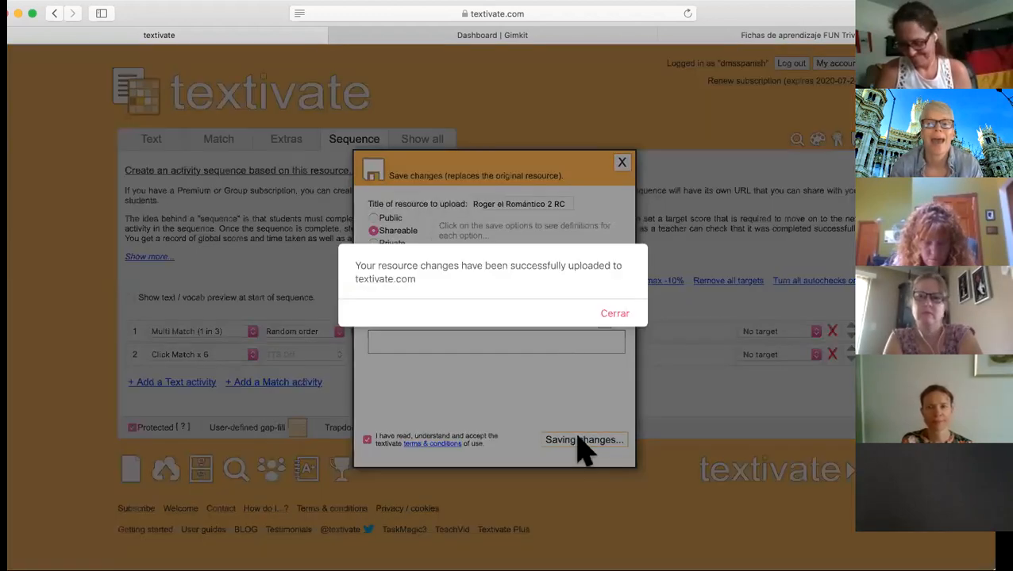
{"action": "left_click", "coordinate": [607, 315]}
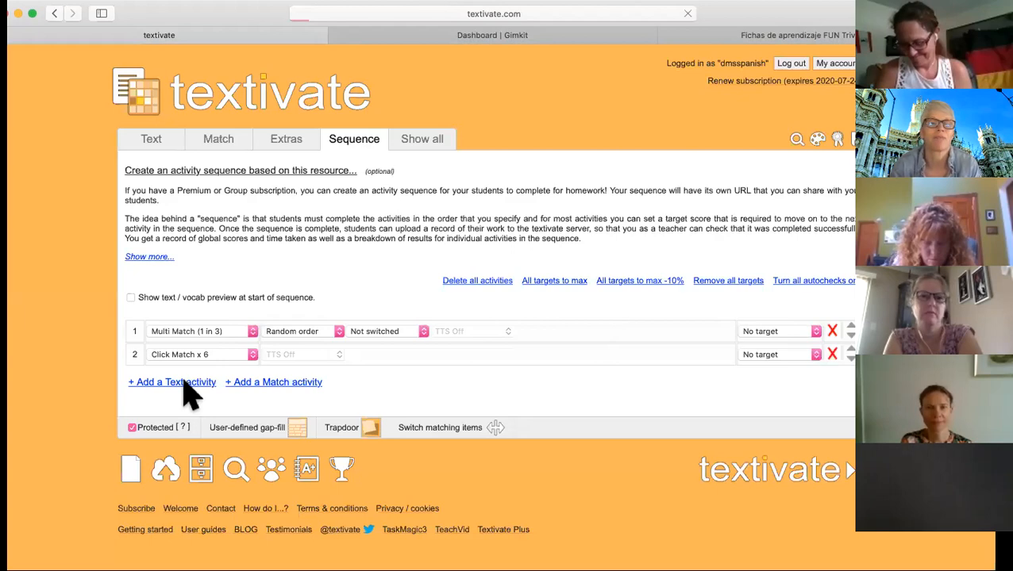
{"action": "left_click", "coordinate": [725, 380]}
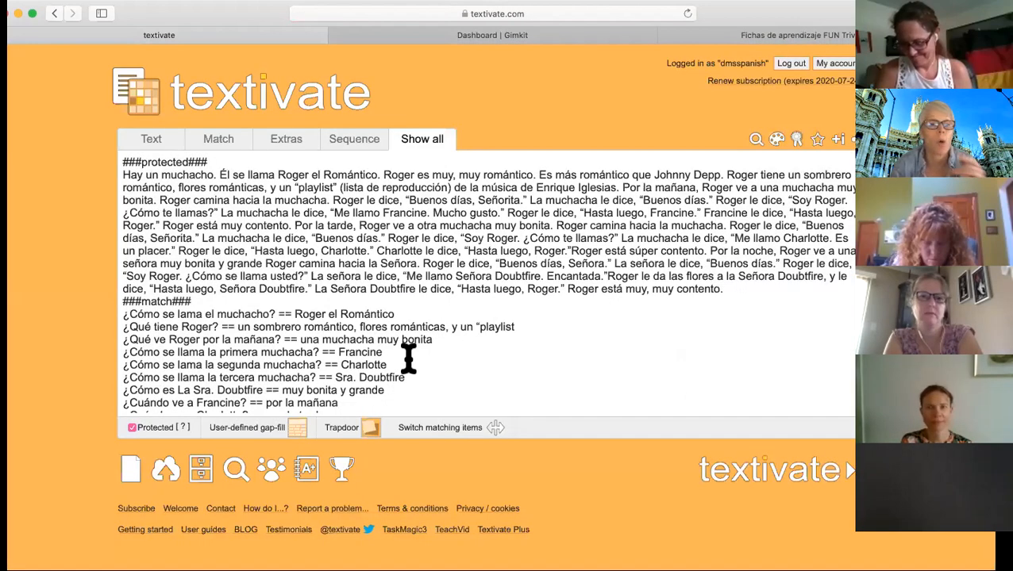
- Get the resource's share link to its sequence and open that link in a new browser tab
{"action": "left_click", "coordinate": [854, 139]}
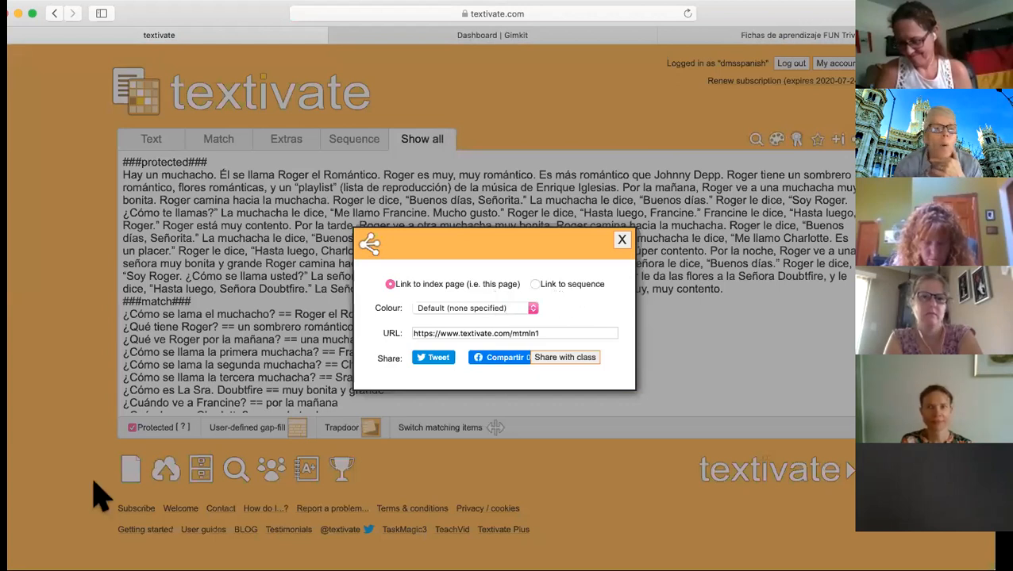
{"action": "left_click", "coordinate": [538, 286]}
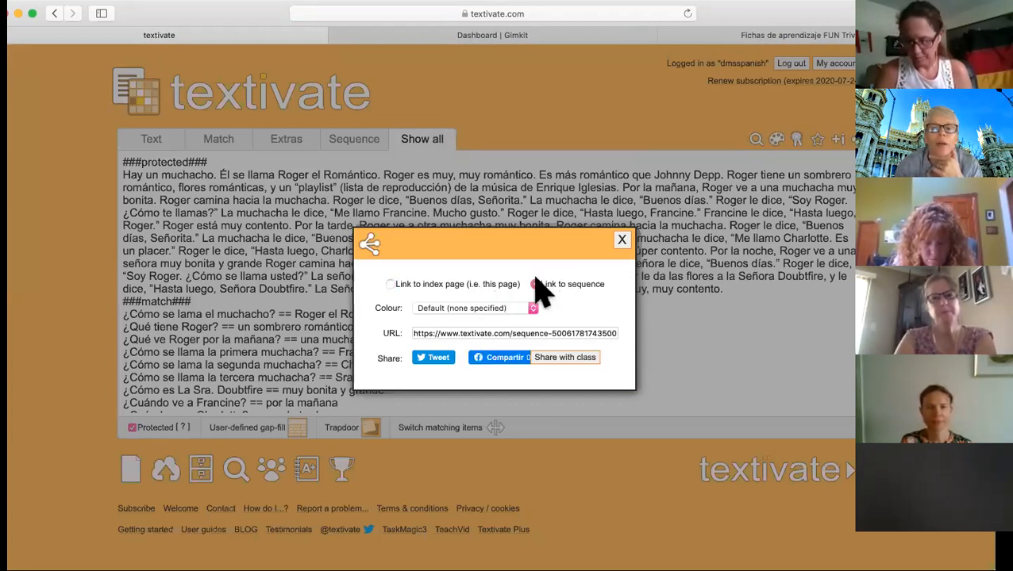
{"action": "left_click", "coordinate": [488, 333]}
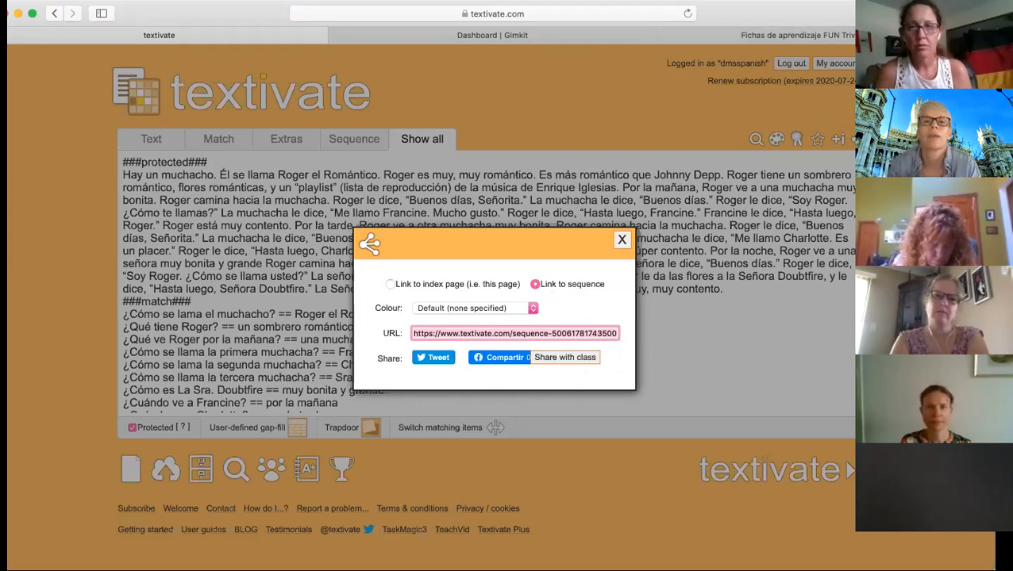
{"action": "key", "text": "super+t"}
{"action": "key", "text": "super+v"}
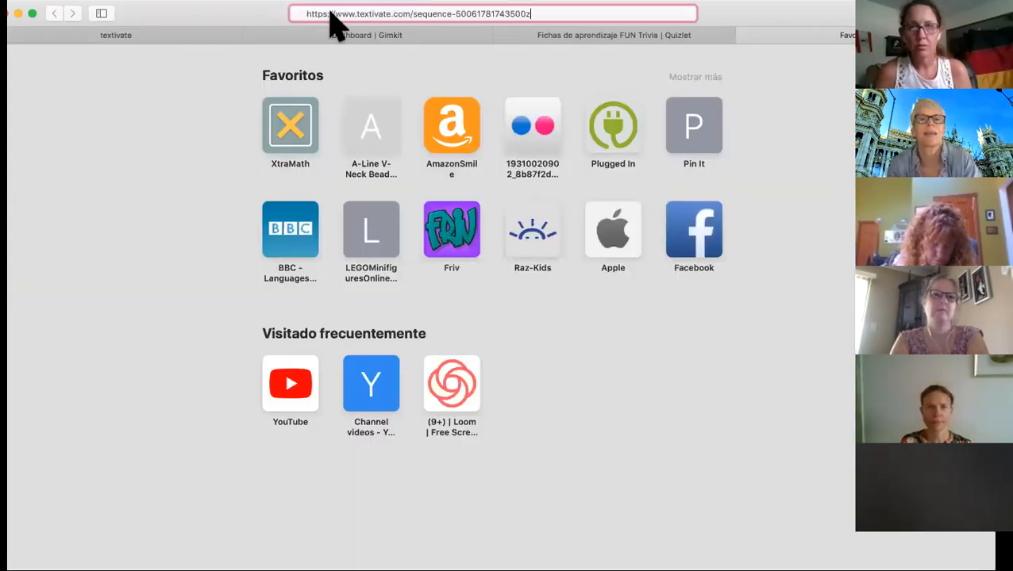
{"action": "key", "text": "Return"}
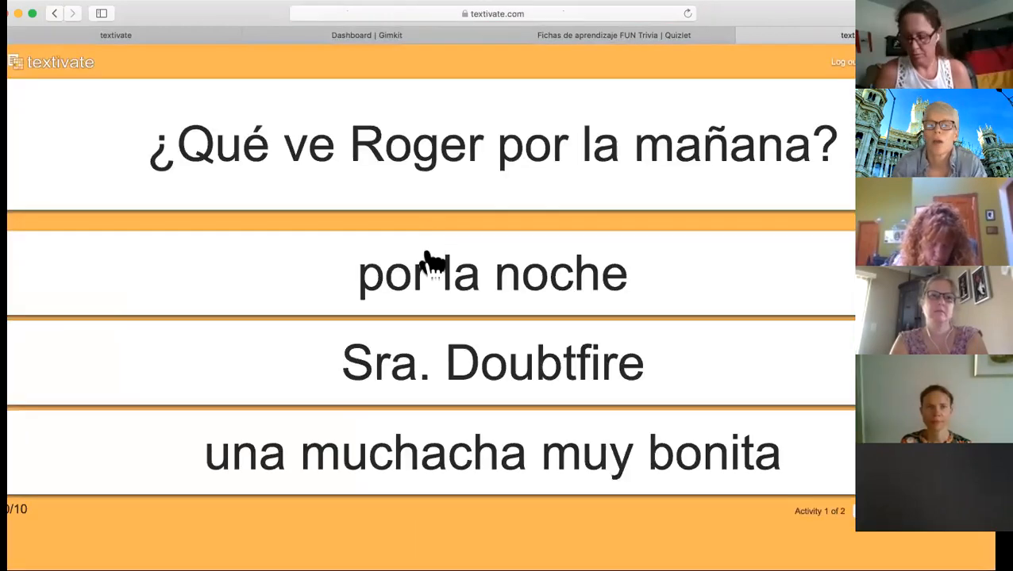
- Display the story text beside the first sequence activity, then return to the resource page and close its sharing dialog
{"action": "left_click", "coordinate": [873, 512]}
{"action": "left_click", "coordinate": [605, 321]}
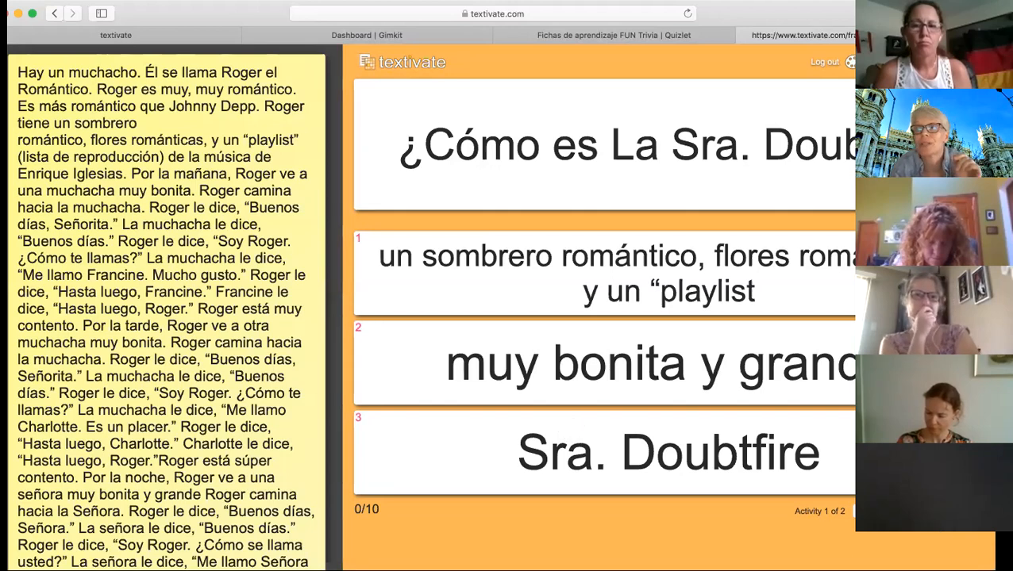
{"action": "left_click", "coordinate": [89, 41]}
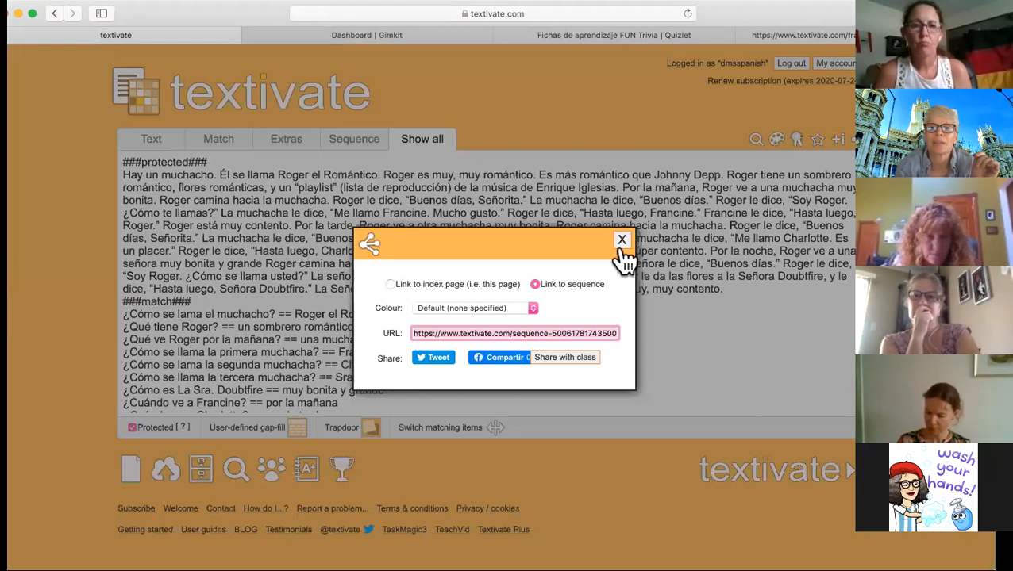
{"action": "left_click", "coordinate": [622, 243]}
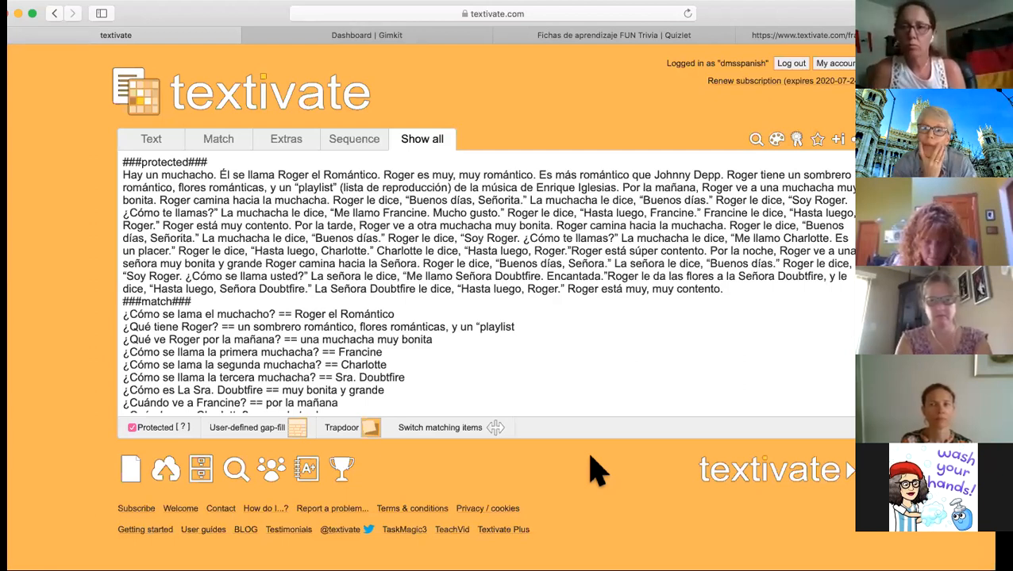
- Review group 712019's submitted scores for BBQP Chapter 6 and 7, including one student's activity details, and close the records
{"action": "left_click", "coordinate": [307, 468]}
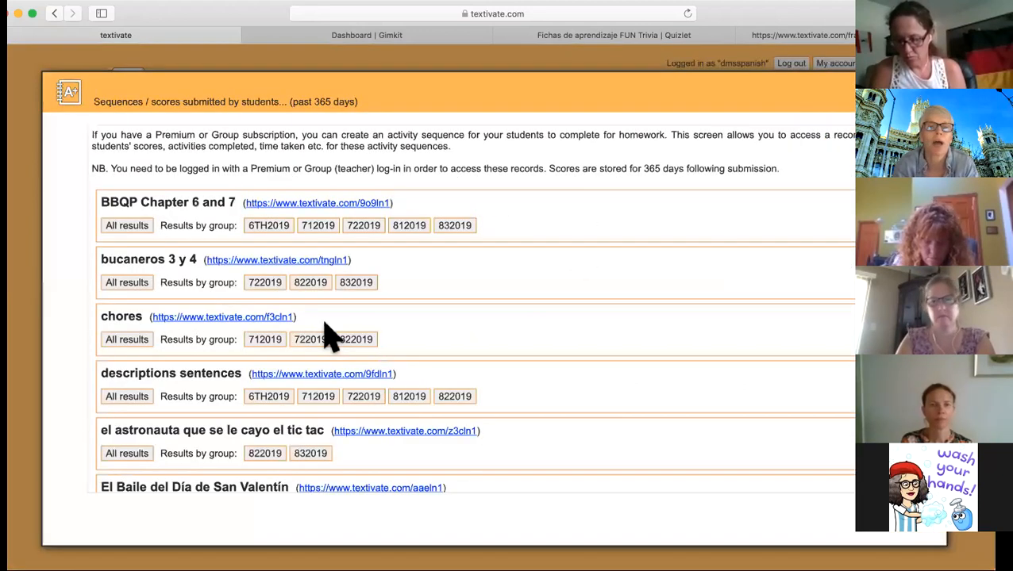
{"action": "left_click", "coordinate": [307, 225]}
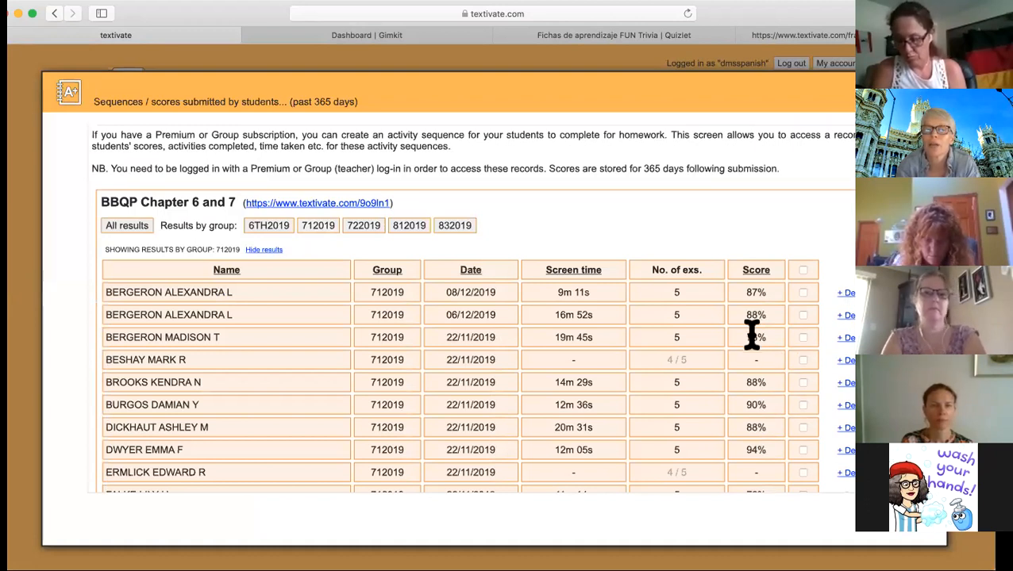
{"action": "left_click", "coordinate": [846, 338]}
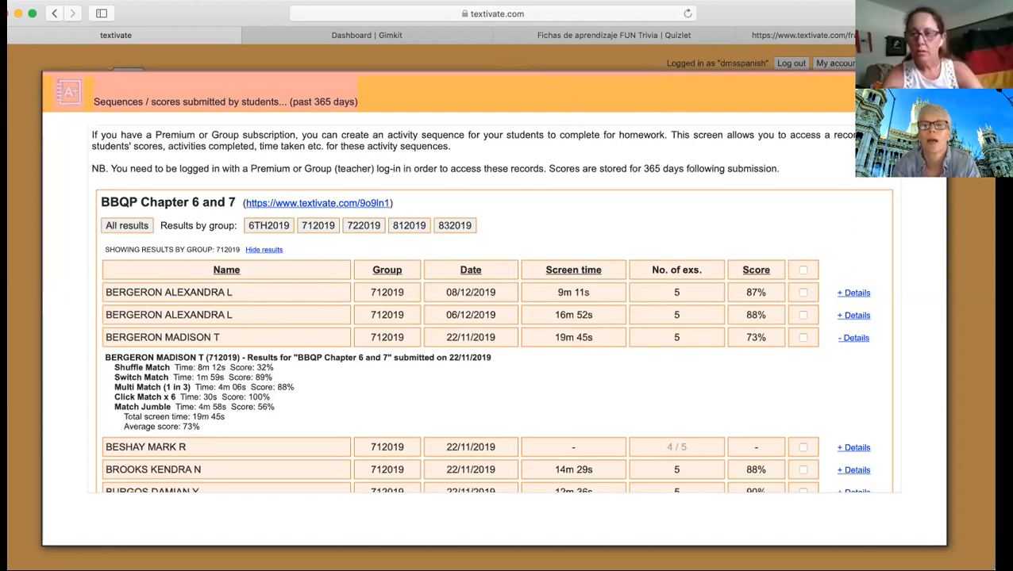
{"action": "key", "text": "Escape"}
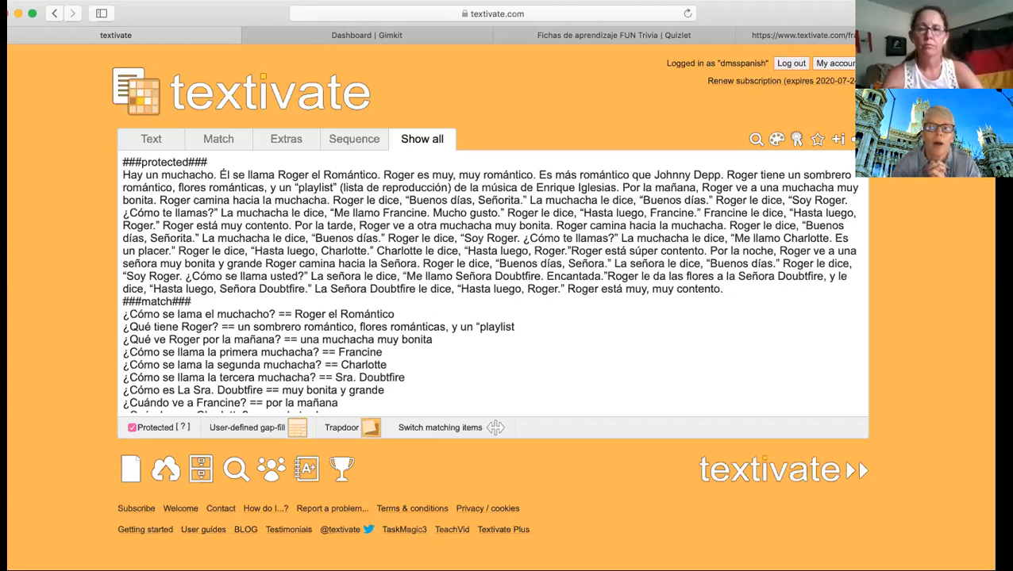
- Start a new challenge and title it "Roger"
{"action": "left_click", "coordinate": [346, 473]}
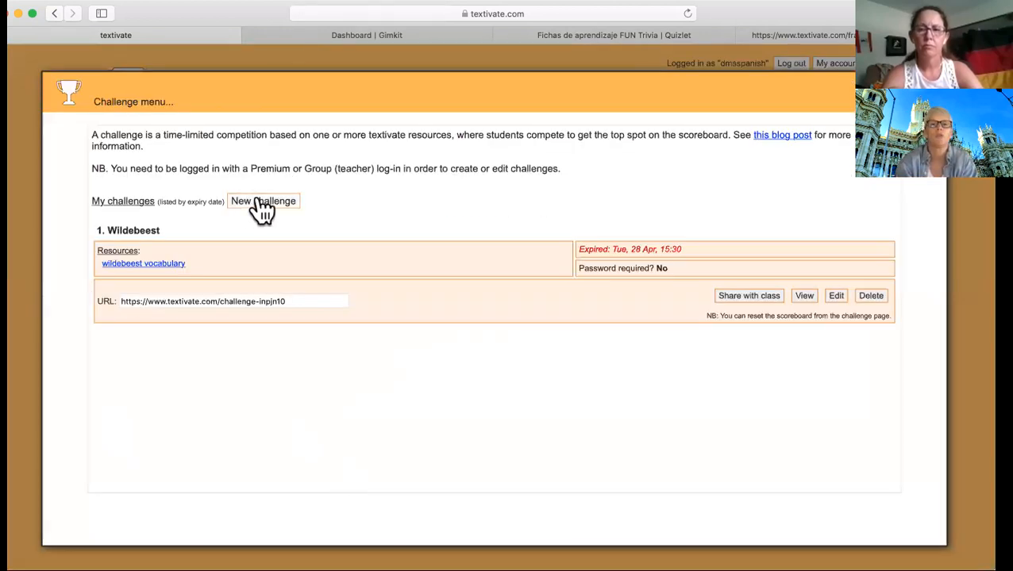
{"action": "left_click", "coordinate": [259, 203]}
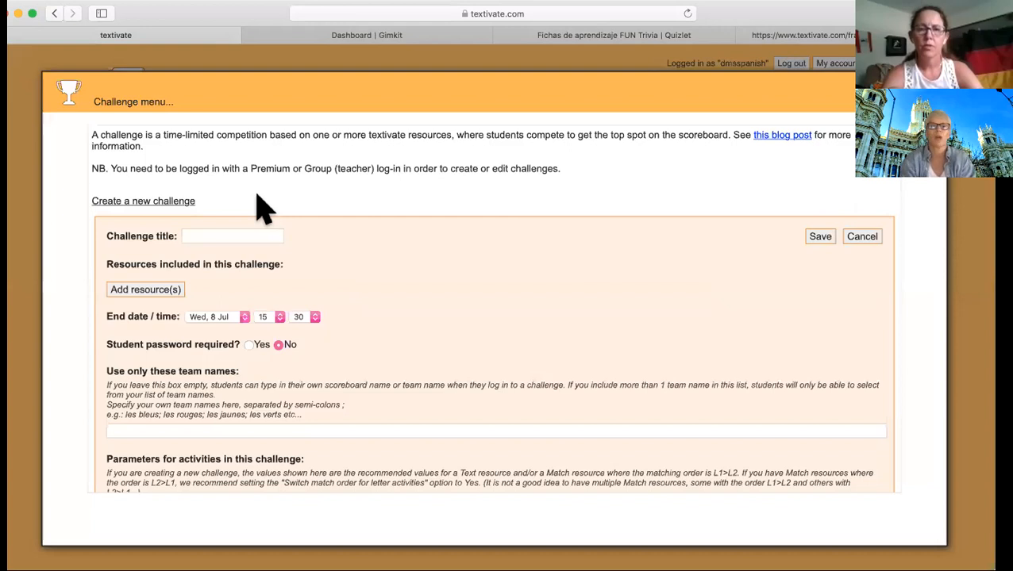
{"action": "left_click", "coordinate": [240, 235]}
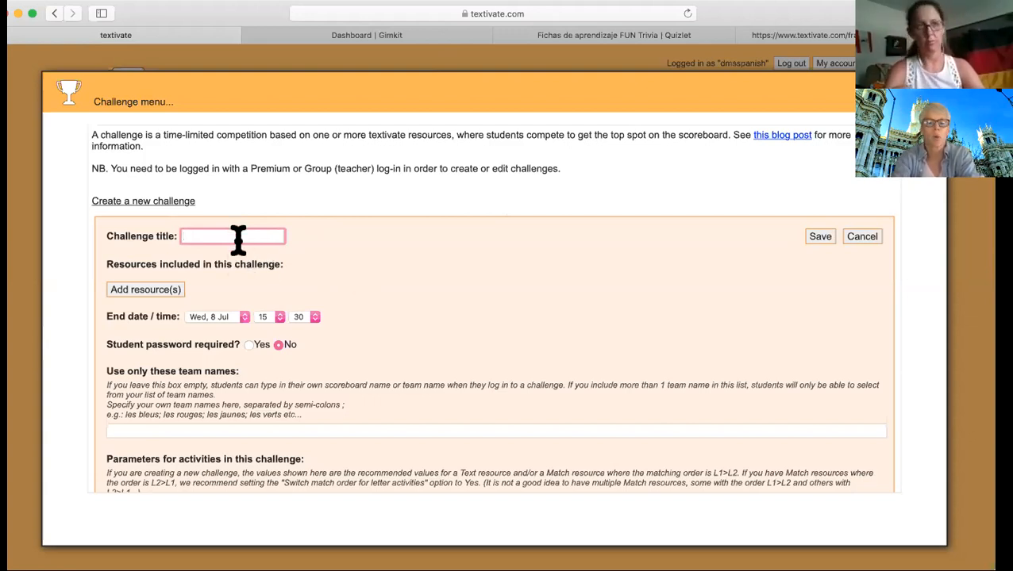
{"action": "type", "text": "Roger"}
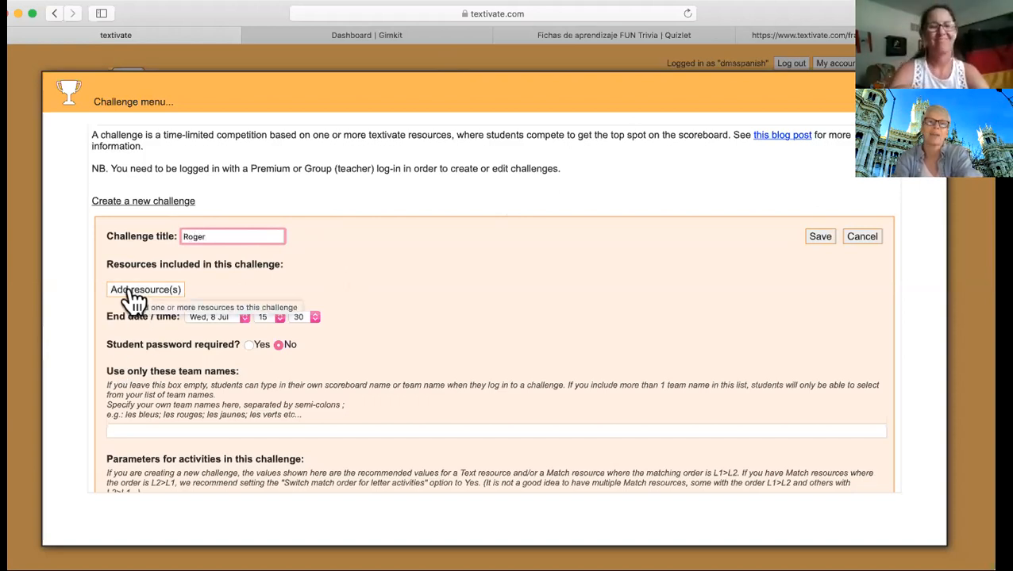
- Add the shareable resource "Roger el Romántico 2 RC" to the challenge
{"action": "left_click", "coordinate": [132, 294]}
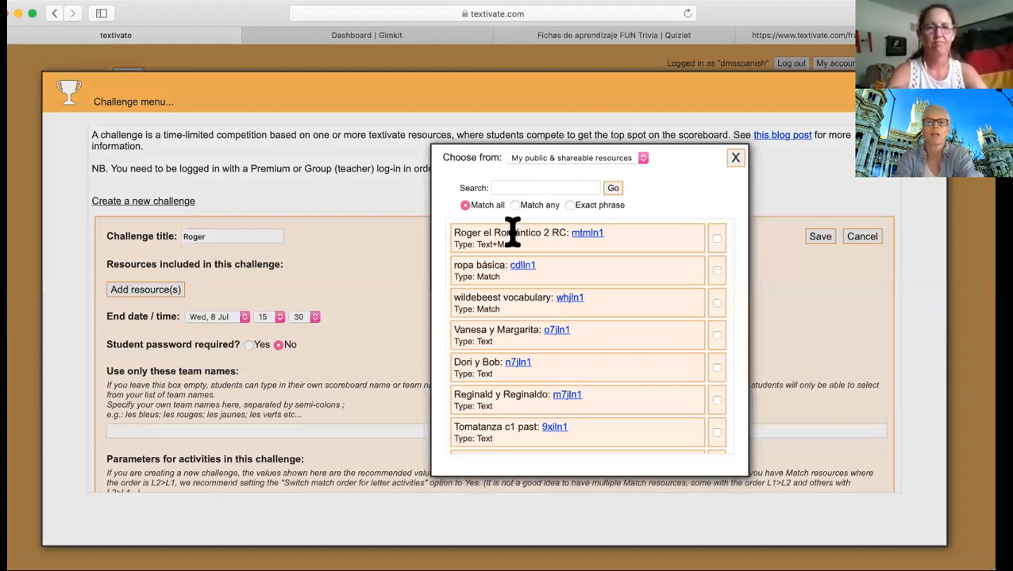
{"action": "left_click", "coordinate": [717, 239]}
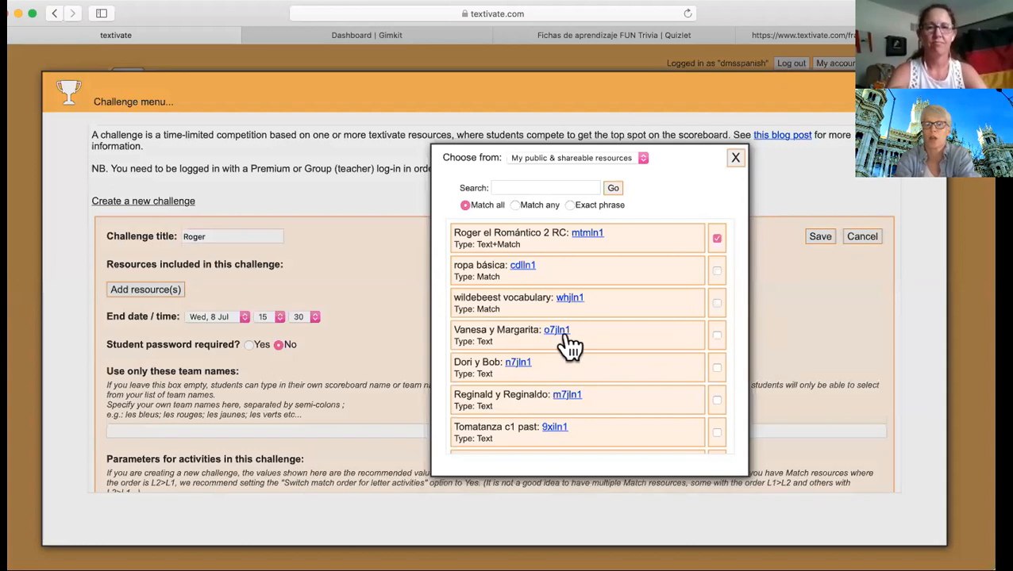
{"action": "left_click", "coordinate": [737, 159]}
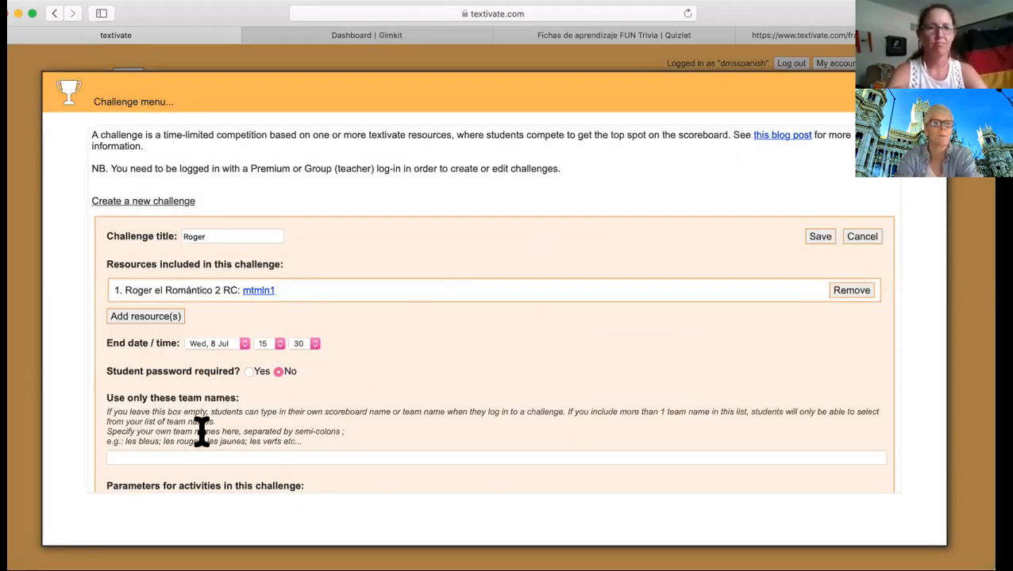
- Review the challenge settings and restrict the team names to "Blue; green; Red"
{"action": "scroll", "coordinate": [198, 420], "scroll_direction": "down", "scroll_amount": 1}
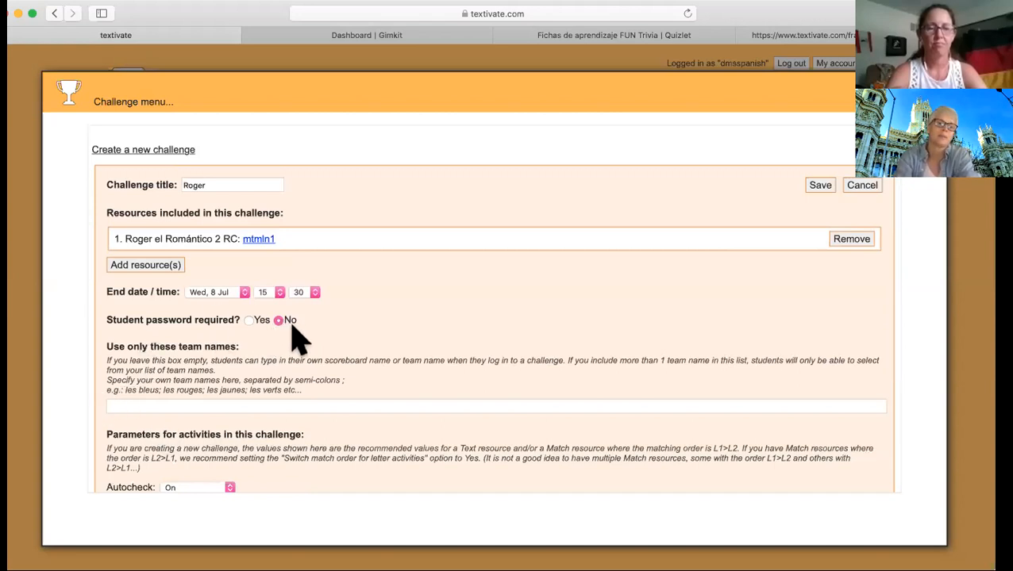
{"action": "scroll", "coordinate": [297, 338], "scroll_direction": "down", "scroll_amount": 3}
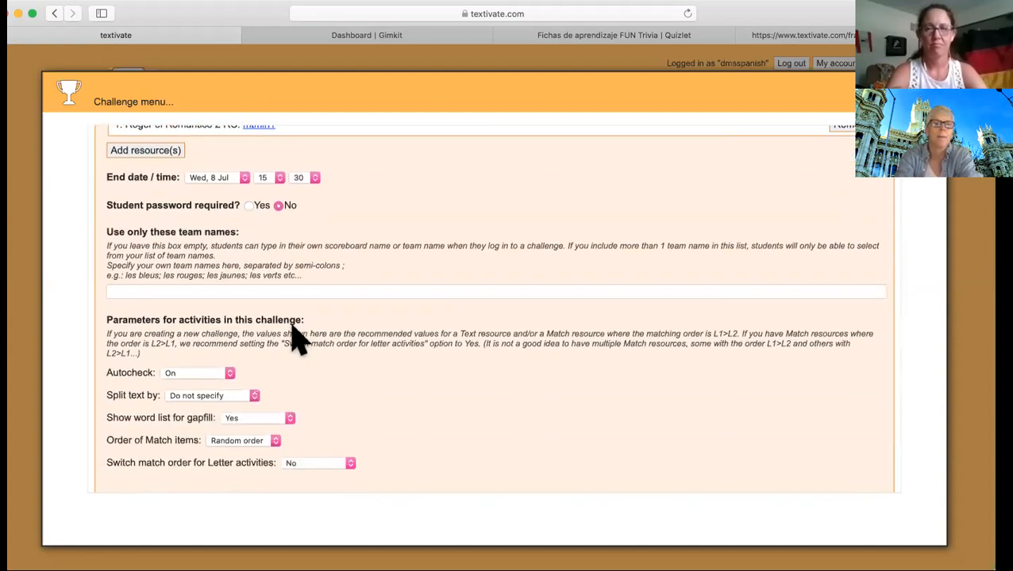
{"action": "scroll", "coordinate": [296, 332], "scroll_direction": "up", "scroll_amount": 2}
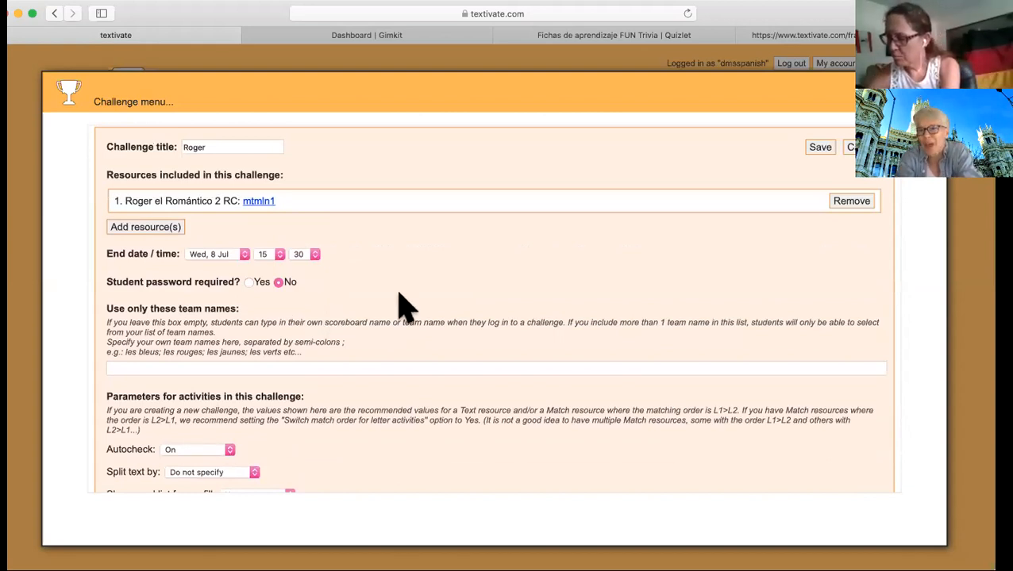
{"action": "left_click", "coordinate": [181, 368]}
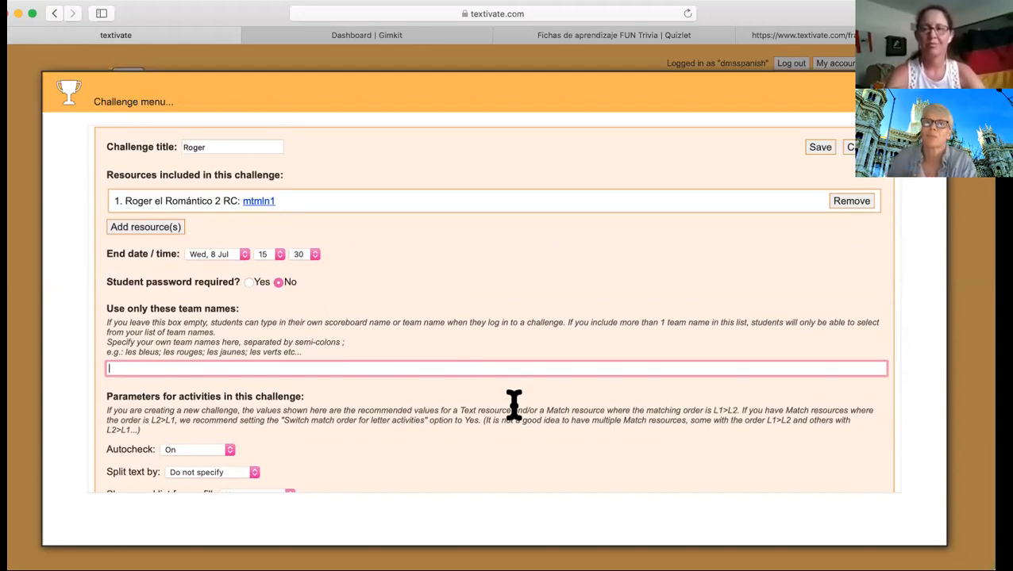
{"action": "type", "text": "Blue"}
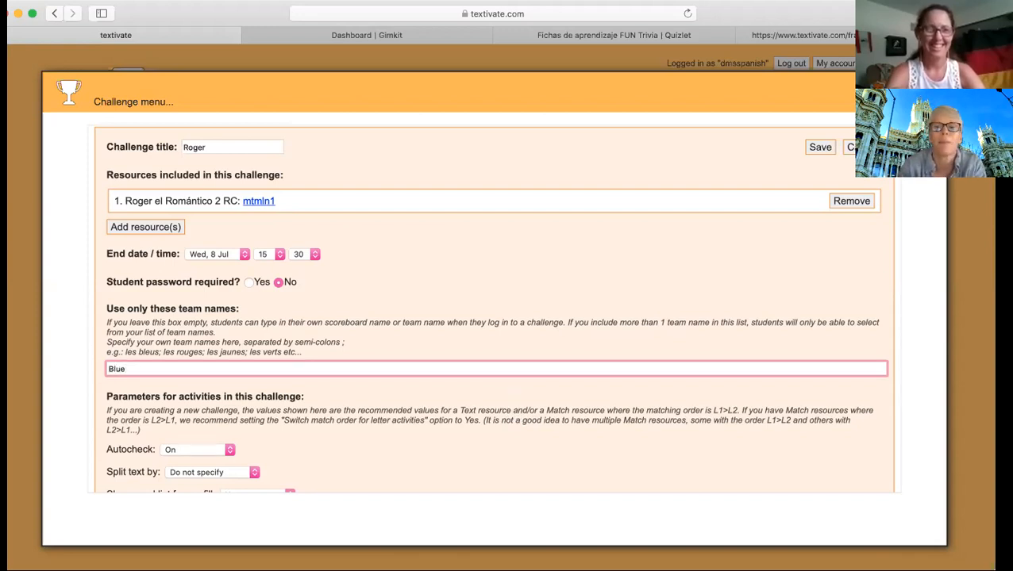
{"action": "type", "text": ";"}
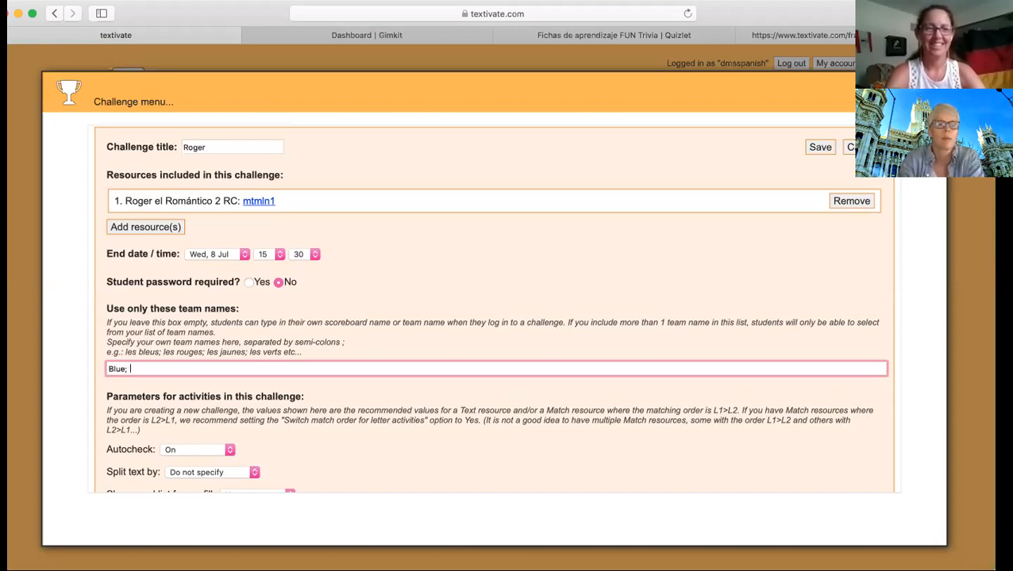
{"action": "type", "text": " green; "}
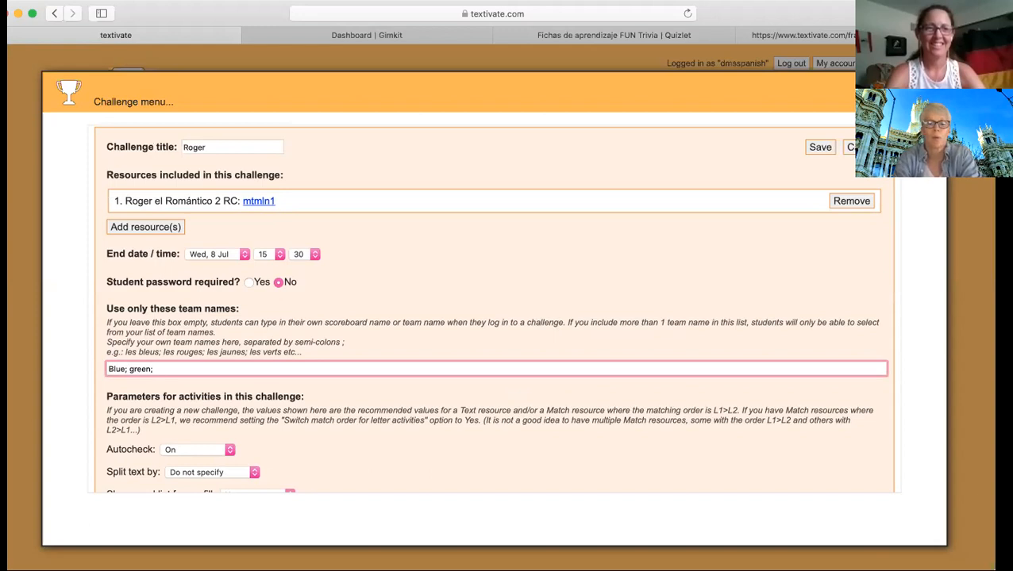
{"action": "type", "text": "Red"}
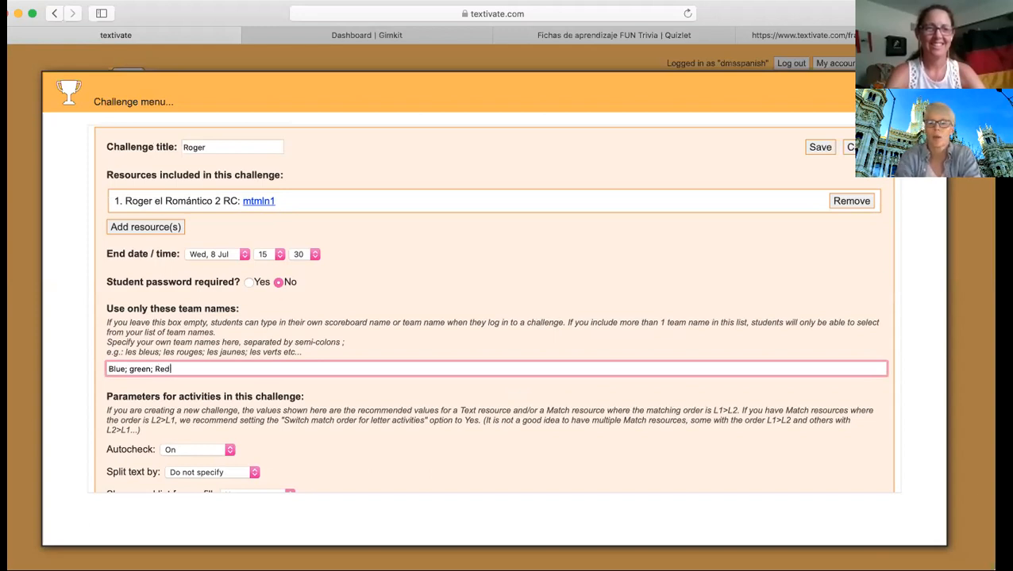
- Save the Roger challenge and dismiss the upload message
{"action": "scroll", "coordinate": [460, 474], "scroll_direction": "down", "scroll_amount": 4}
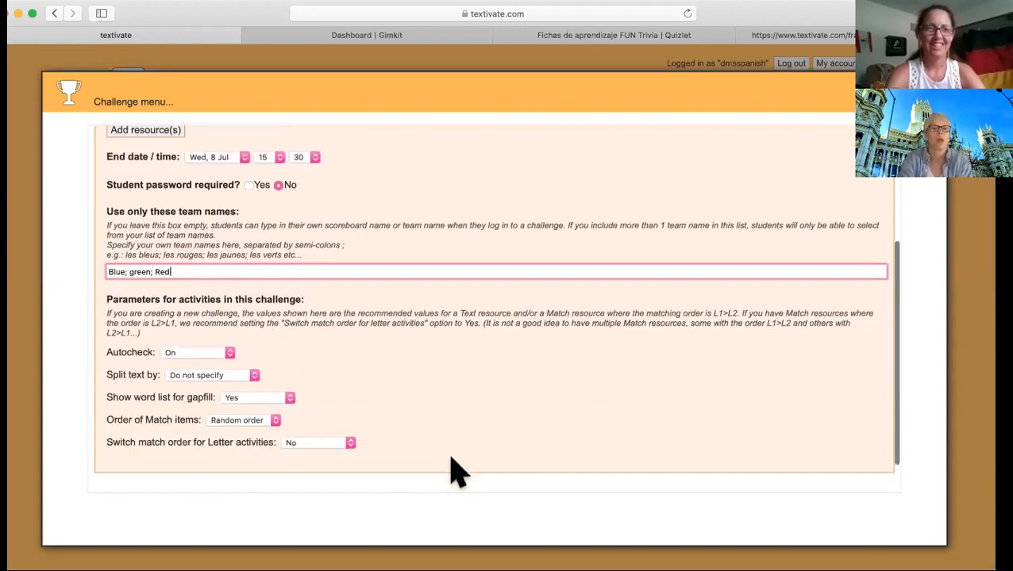
{"action": "scroll", "coordinate": [735, 346], "scroll_direction": "up", "scroll_amount": 7}
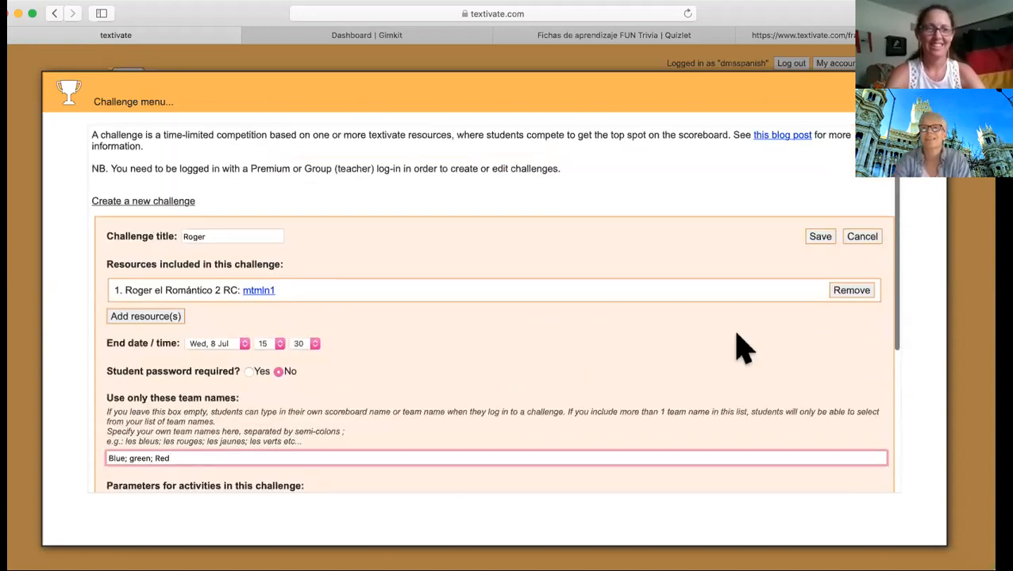
{"action": "left_click", "coordinate": [822, 238]}
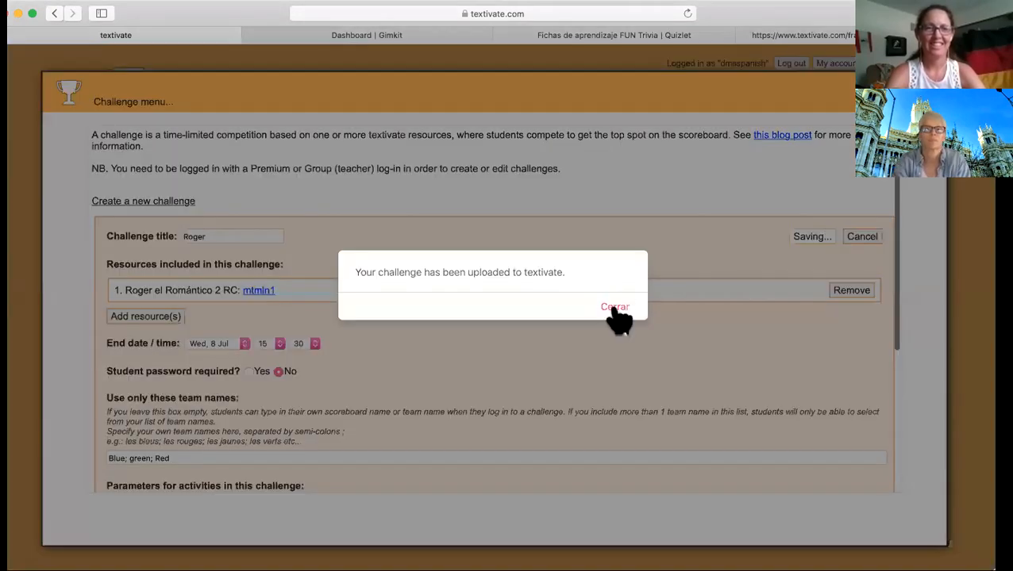
{"action": "left_click", "coordinate": [617, 316]}
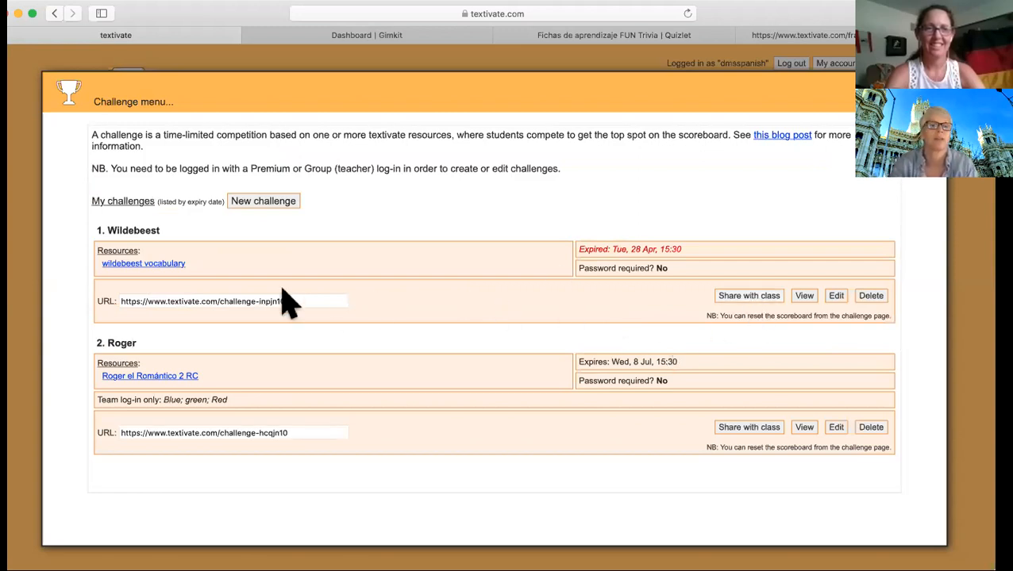
- Open the expired Wildebeest challenge for editing and save it with the end date Wed, 8 Jul, 15:30
{"action": "left_click_drag", "start_coordinate": [299, 302], "coordinate": [102, 295]}
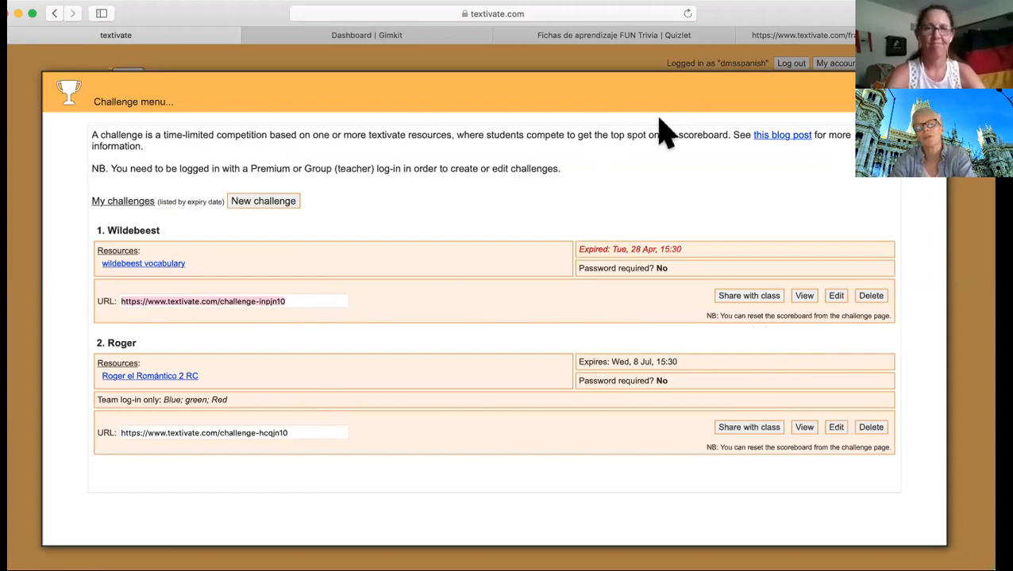
{"action": "left_click", "coordinate": [679, 147]}
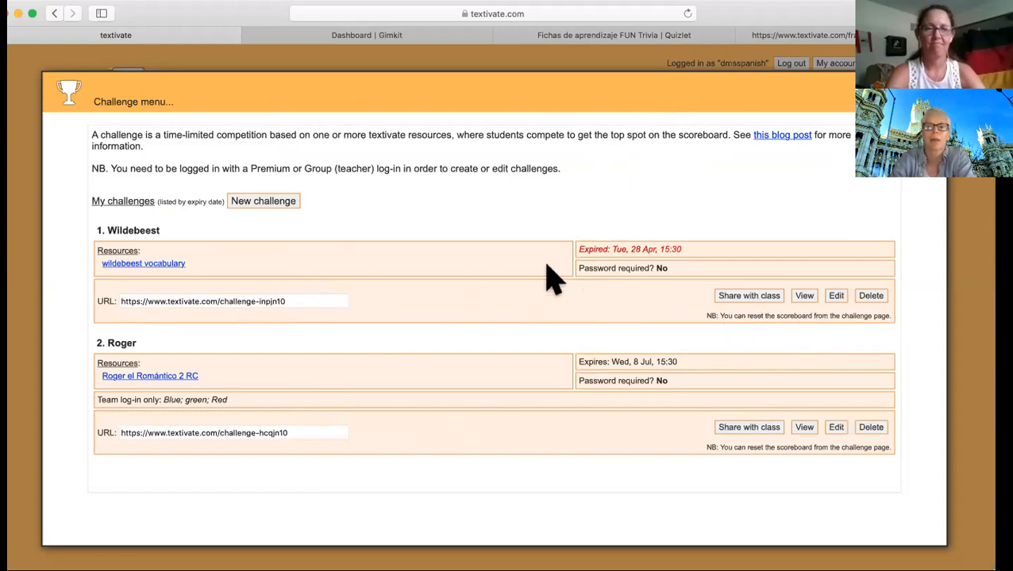
{"action": "left_click", "coordinate": [833, 297]}
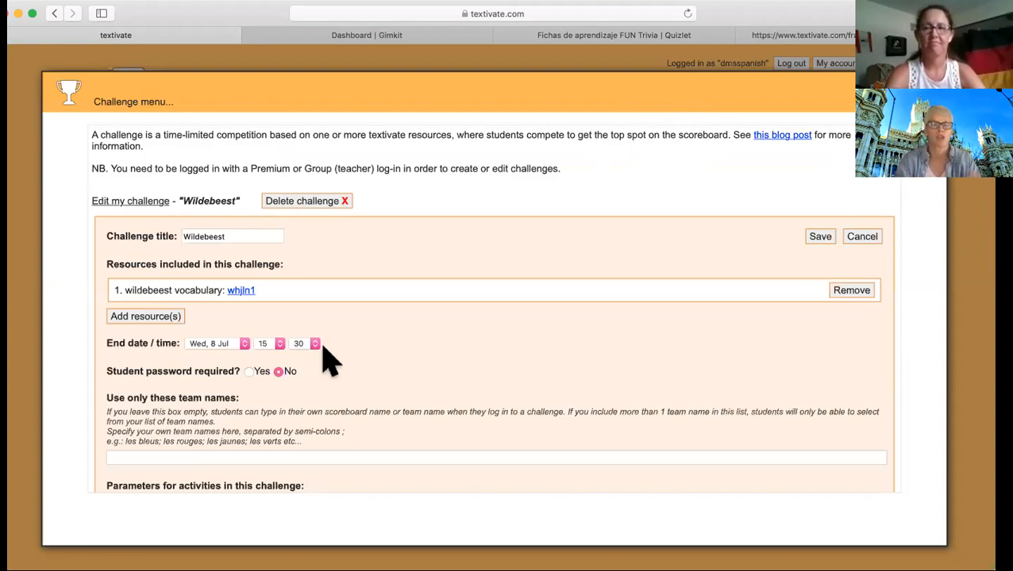
{"action": "left_click", "coordinate": [821, 236]}
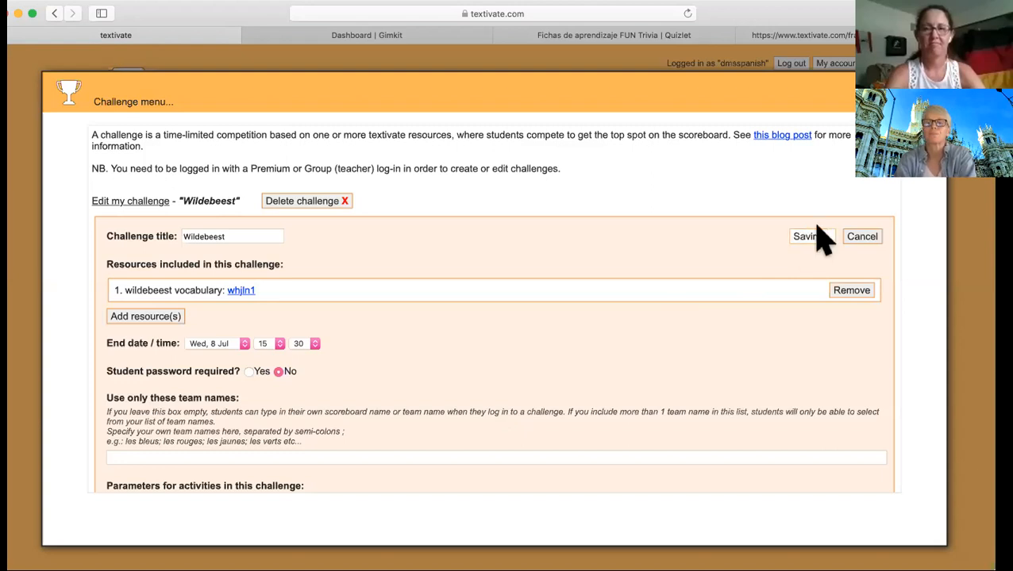
- Dismiss the save message, view the Roger challenge and log in to it as team Blue
{"action": "left_click", "coordinate": [612, 309]}
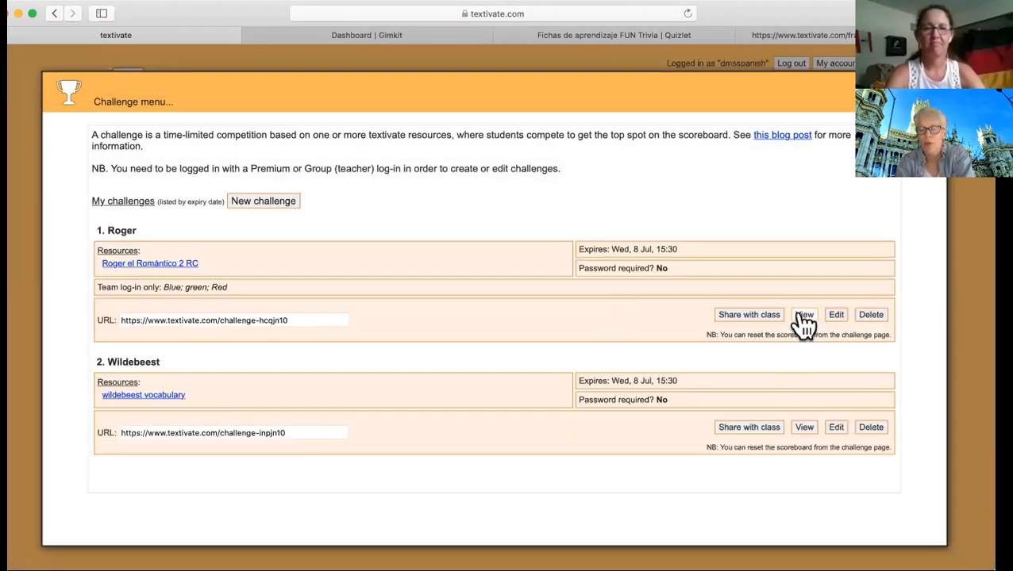
{"action": "left_click", "coordinate": [805, 317]}
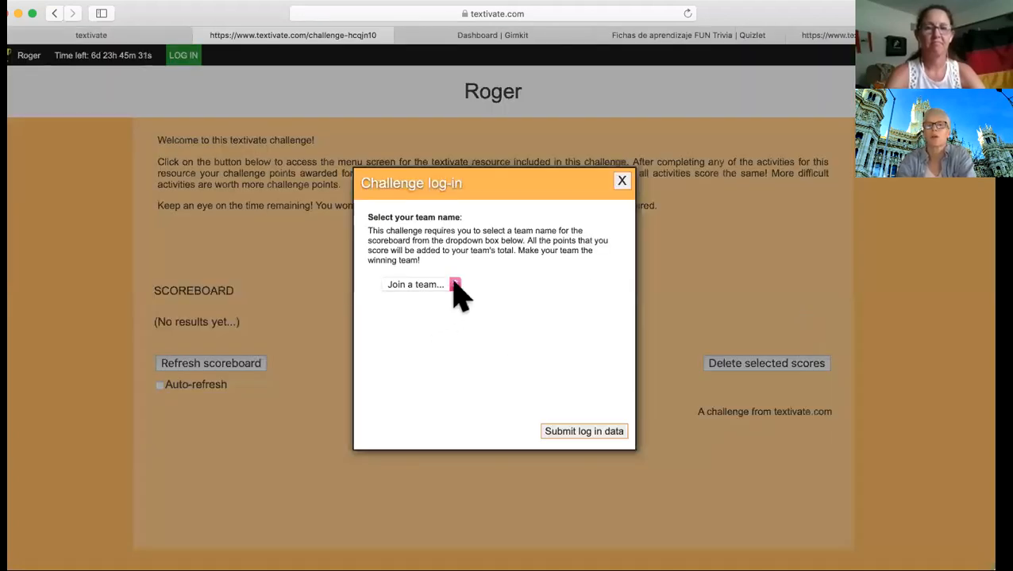
{"action": "left_click", "coordinate": [455, 285]}
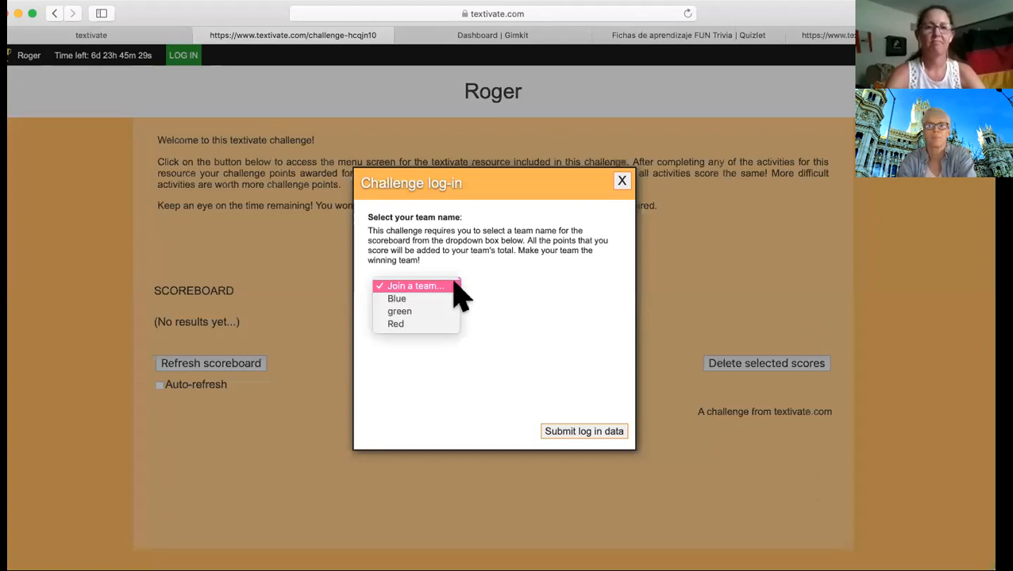
{"action": "left_click", "coordinate": [410, 300]}
{"action": "left_click", "coordinate": [573, 432]}
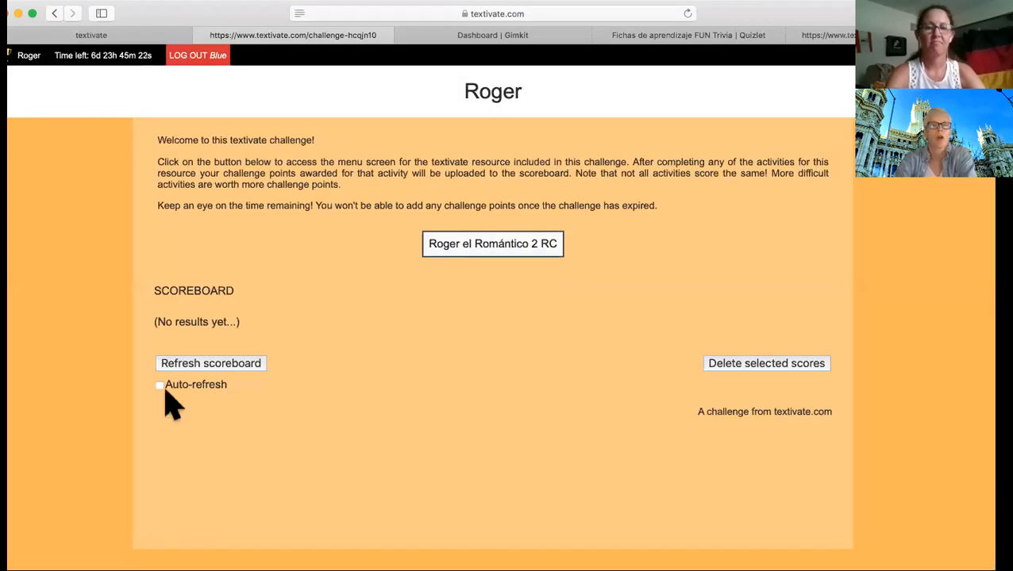
- Enable scoreboard auto-refresh, look at the activities for "Roger el Romántico 2 RC" and return to the challenge page
{"action": "left_click", "coordinate": [159, 384]}
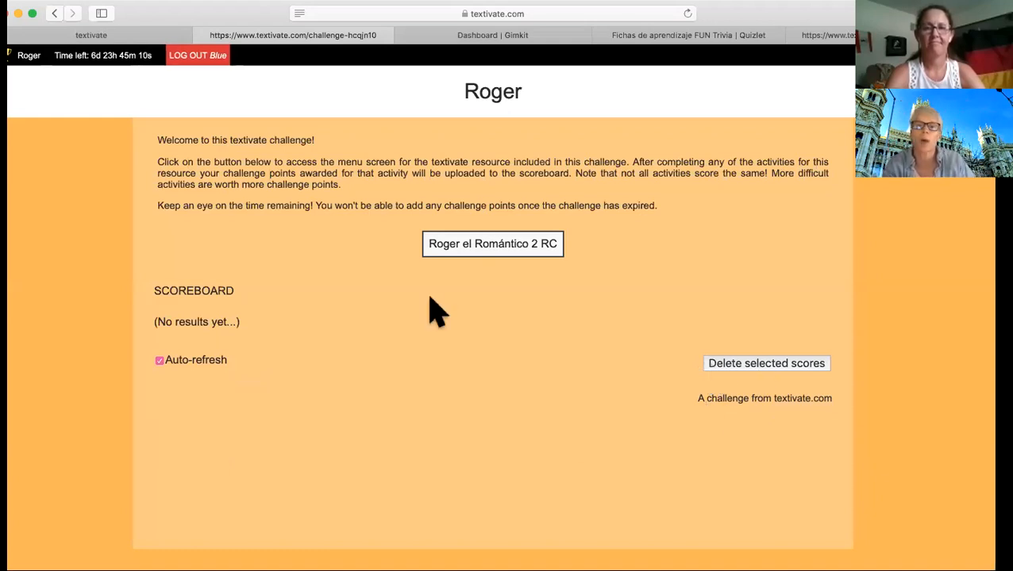
{"action": "left_click", "coordinate": [471, 253]}
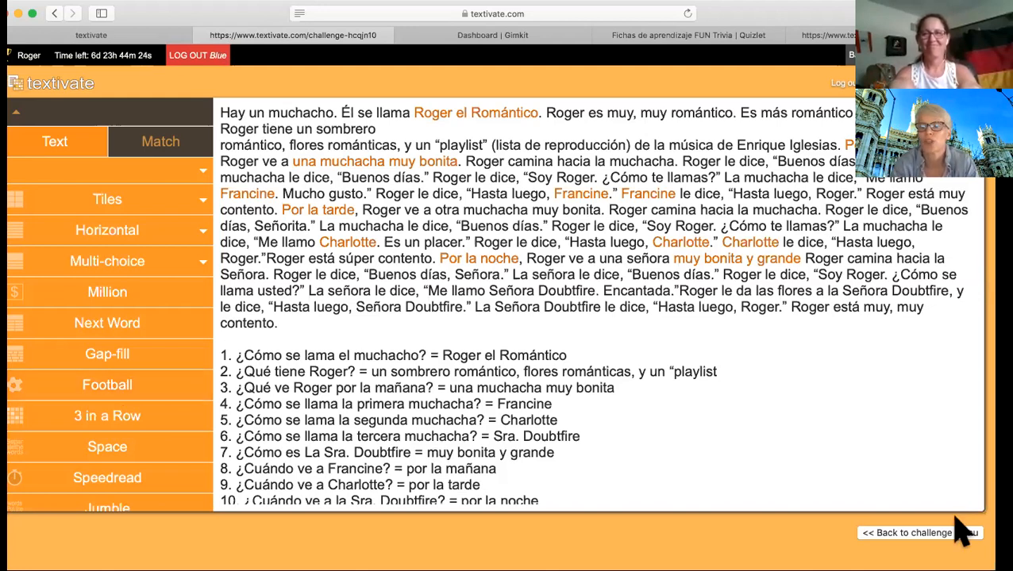
{"action": "left_click", "coordinate": [920, 532]}
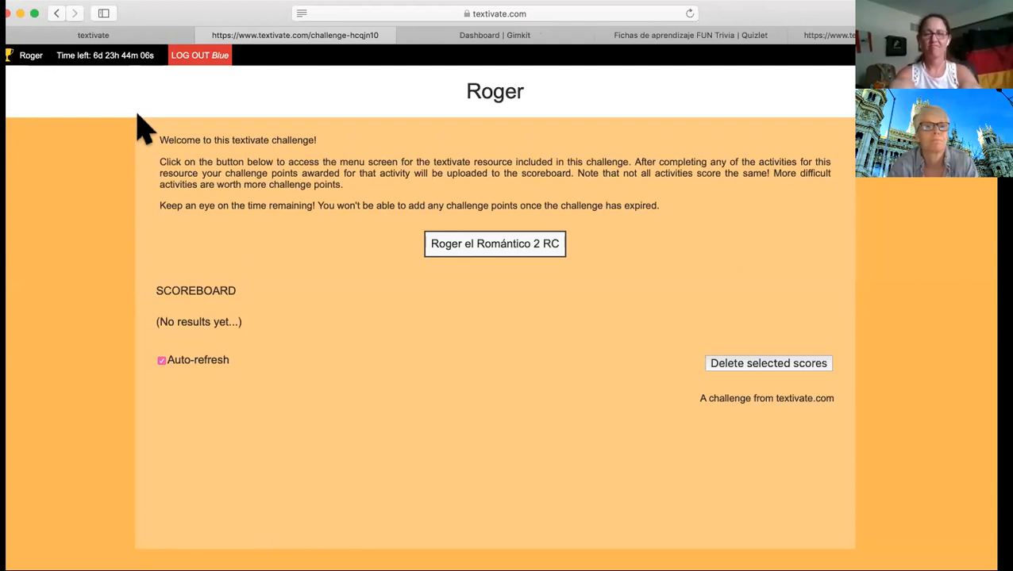
- Go back to the main Textivate page, close the challenge menu and open the Roger story's activities
{"action": "left_click", "coordinate": [154, 35]}
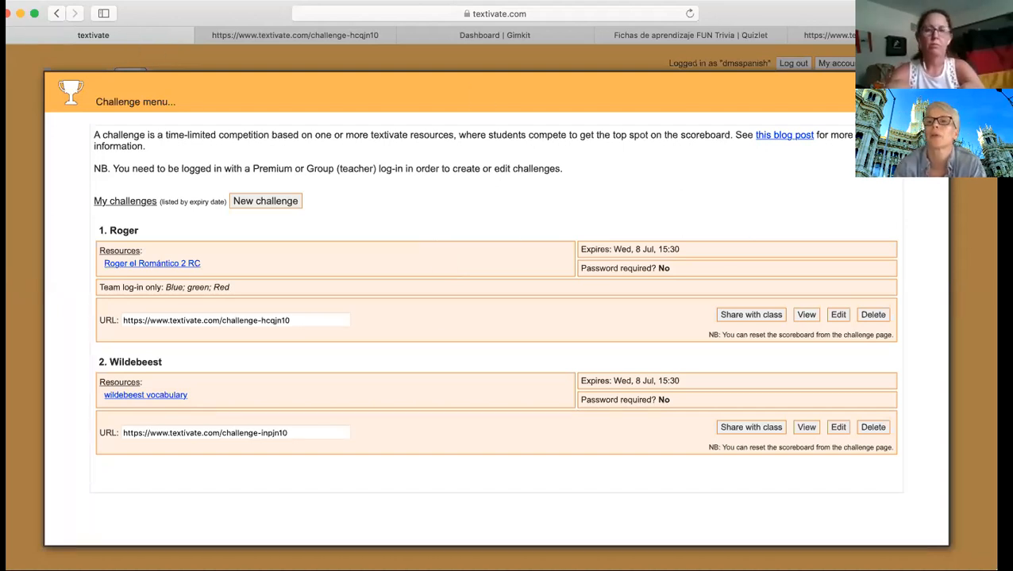
{"action": "left_click", "coordinate": [928, 91]}
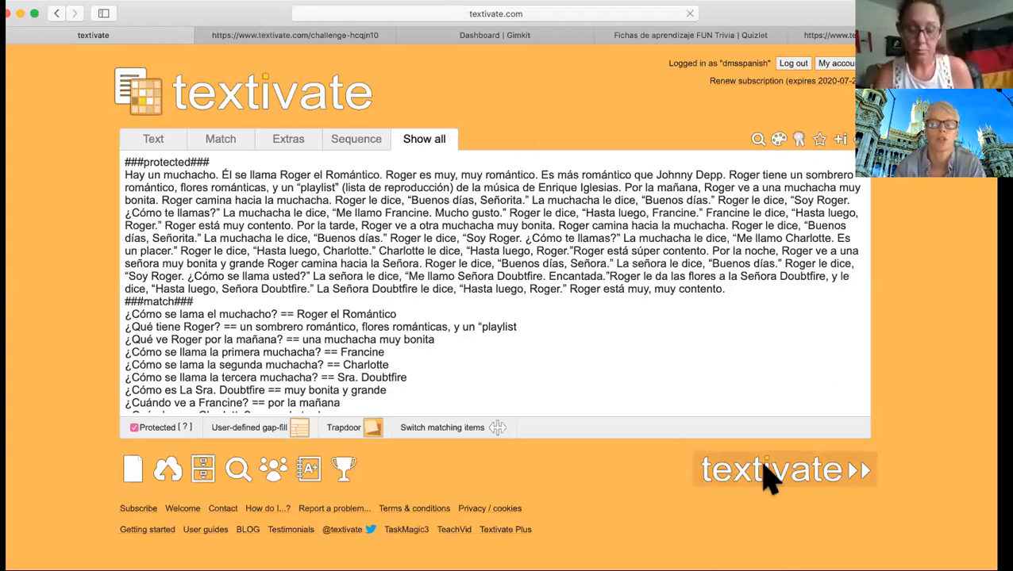
{"action": "left_click", "coordinate": [707, 474]}
- Look through the Match and Text activities available for the Roger story
{"action": "scroll", "coordinate": [134, 401], "scroll_direction": "down", "scroll_amount": 2}
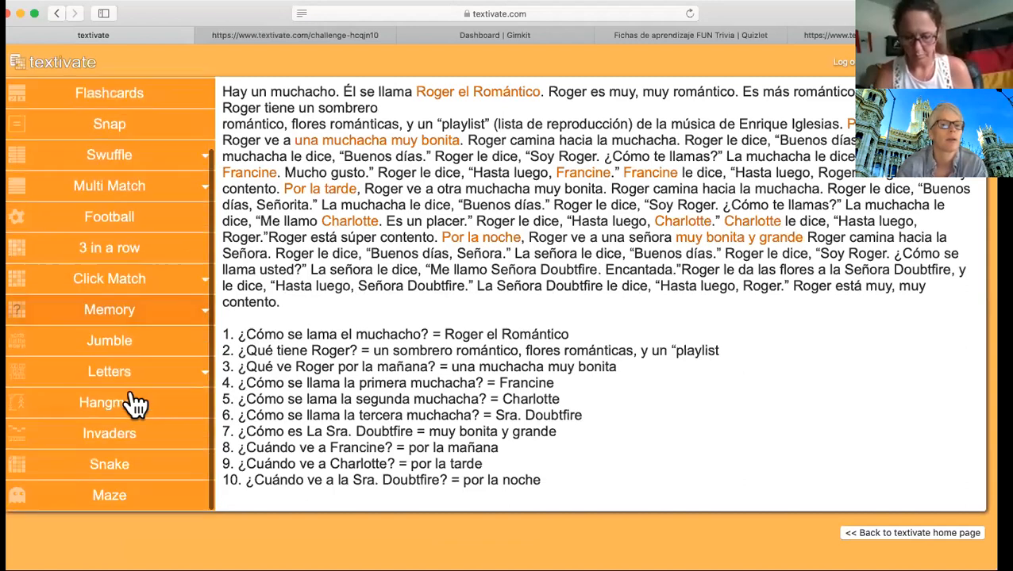
{"action": "scroll", "coordinate": [117, 146], "scroll_direction": "up", "scroll_amount": 2}
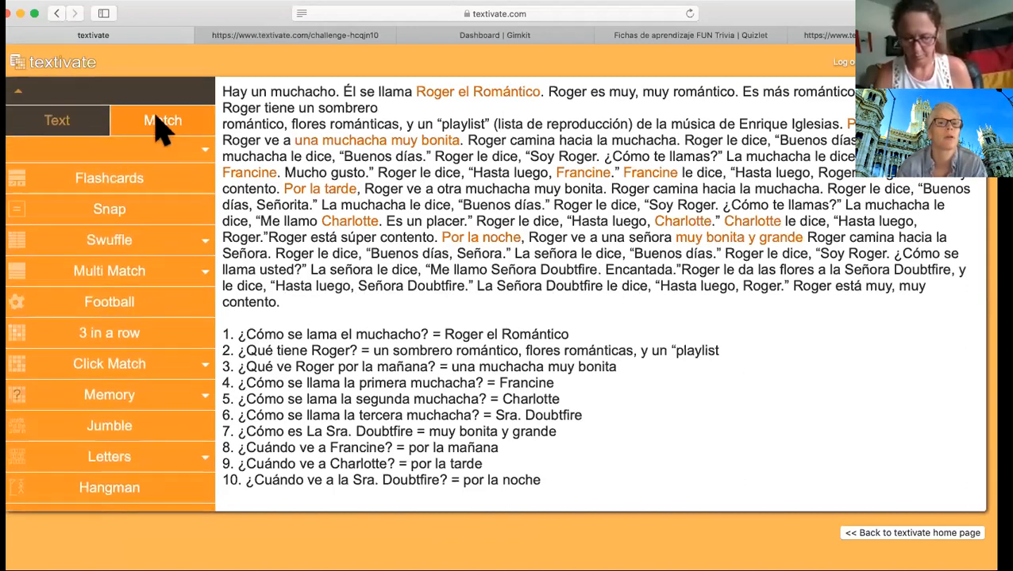
{"action": "scroll", "coordinate": [142, 357], "scroll_direction": "down", "scroll_amount": 2}
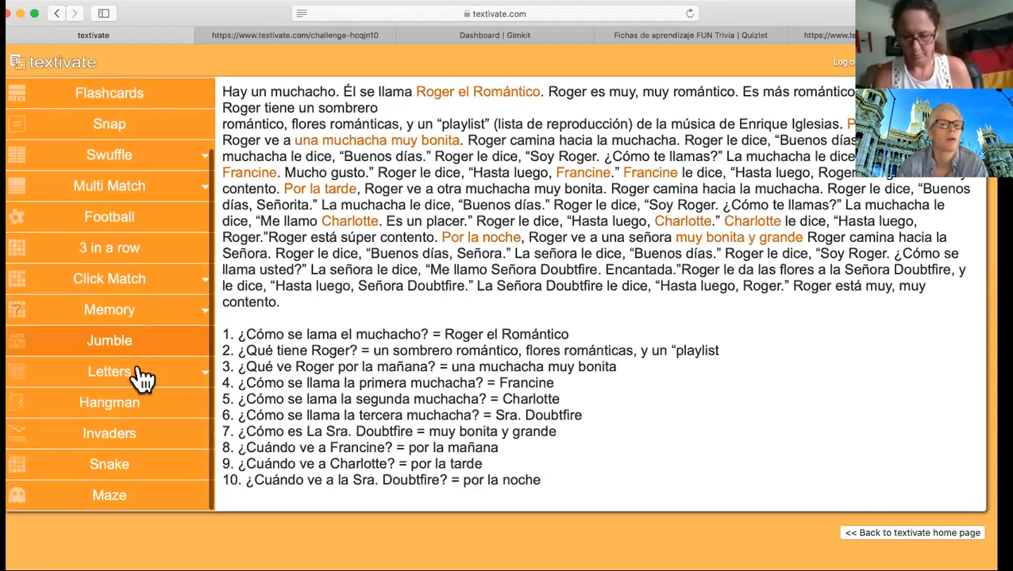
{"action": "scroll", "coordinate": [110, 247], "scroll_direction": "up", "scroll_amount": 2}
{"action": "left_click", "coordinate": [65, 125]}
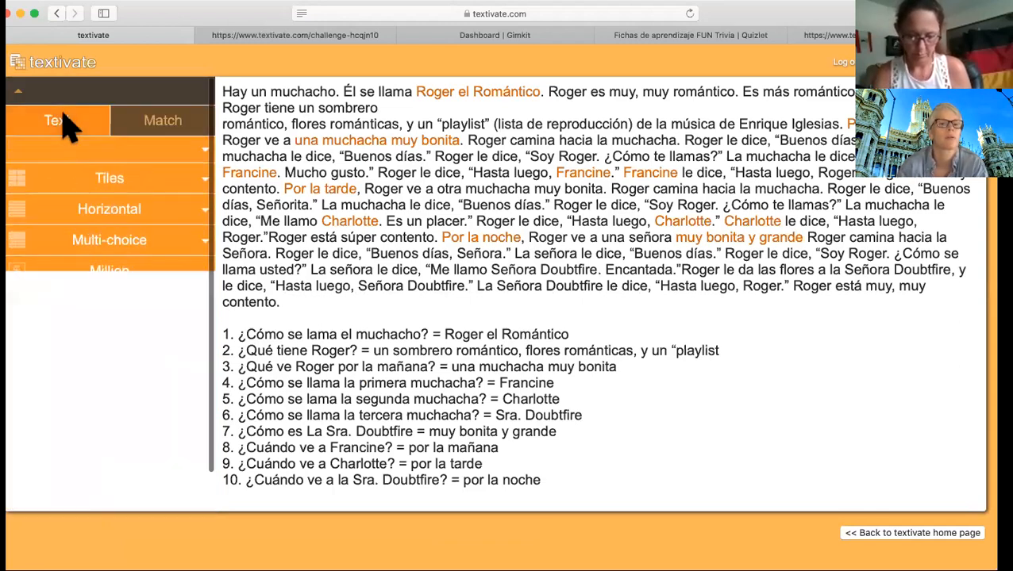
{"action": "scroll", "coordinate": [165, 475], "scroll_direction": "down", "scroll_amount": 2}
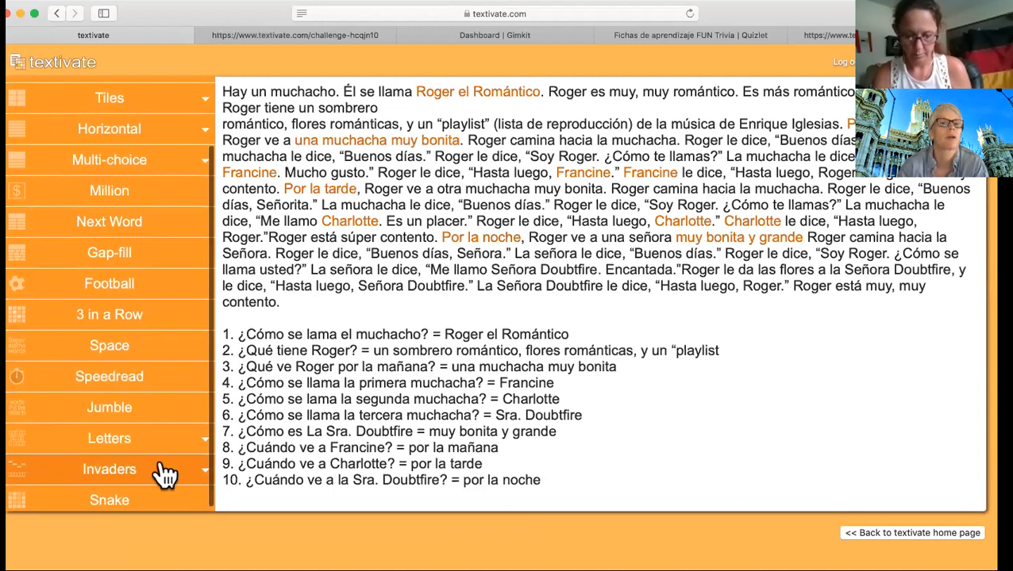
- Start the Million text activity and answer its first three questions with D, D and A
{"action": "scroll", "coordinate": [163, 474], "scroll_direction": "up", "scroll_amount": 2}
{"action": "left_click", "coordinate": [129, 270]}
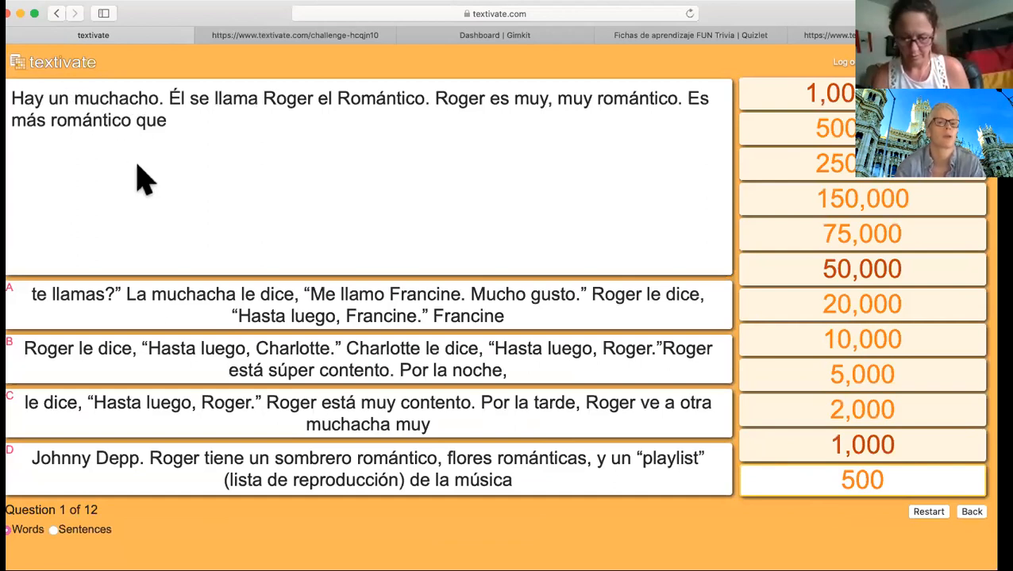
{"action": "left_click", "coordinate": [119, 470]}
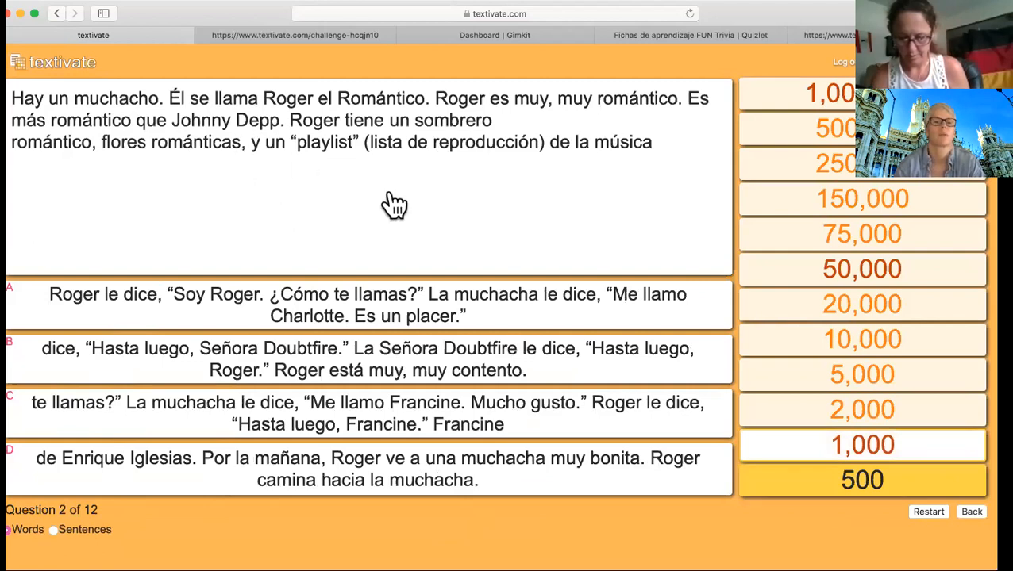
{"action": "left_click", "coordinate": [135, 473]}
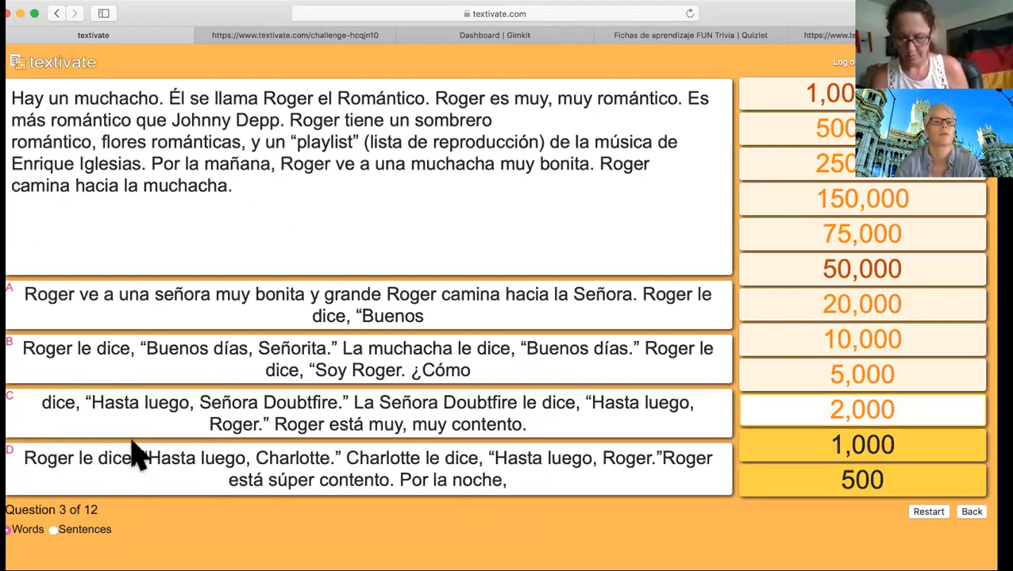
{"action": "left_click", "coordinate": [111, 308]}
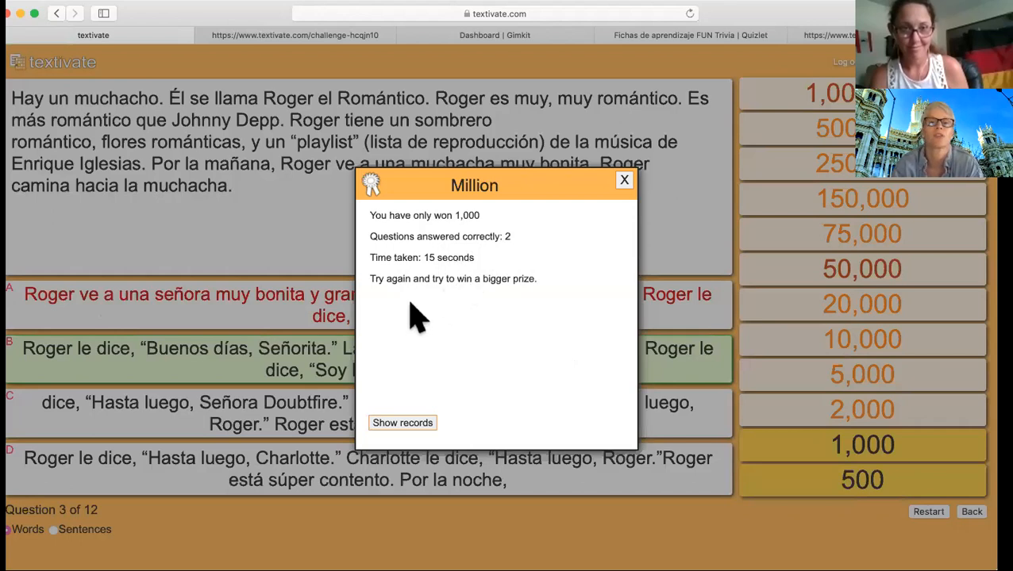
- Review the records of recent activities, close them and leave the Million activity
{"action": "left_click", "coordinate": [409, 428]}
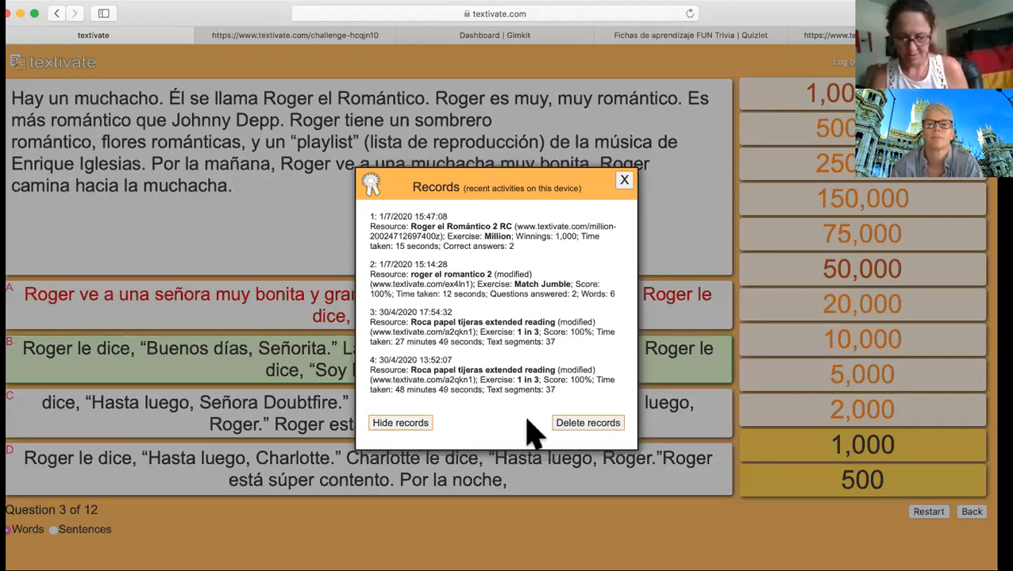
{"action": "left_click", "coordinate": [624, 182]}
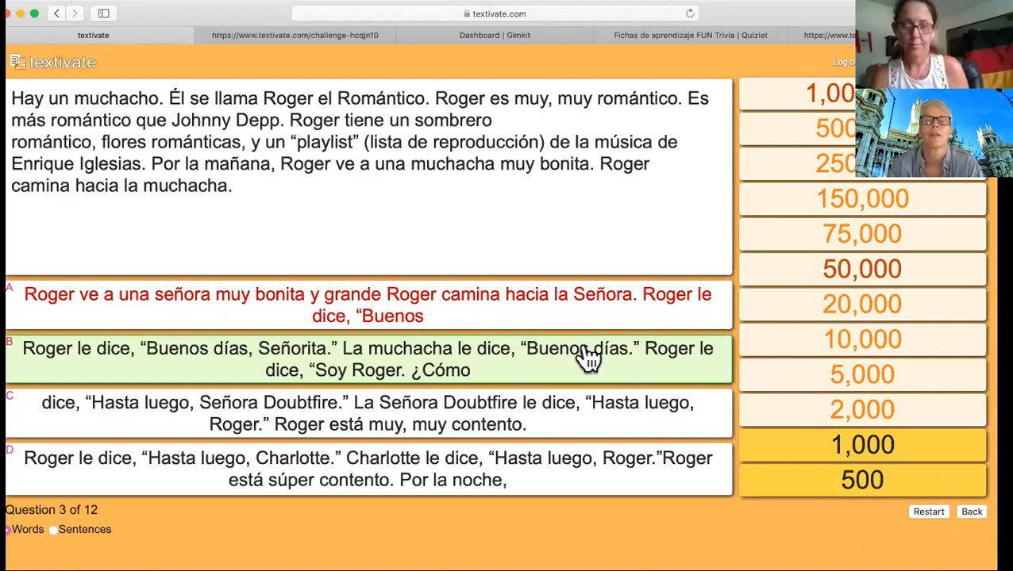
{"action": "left_click", "coordinate": [973, 509]}
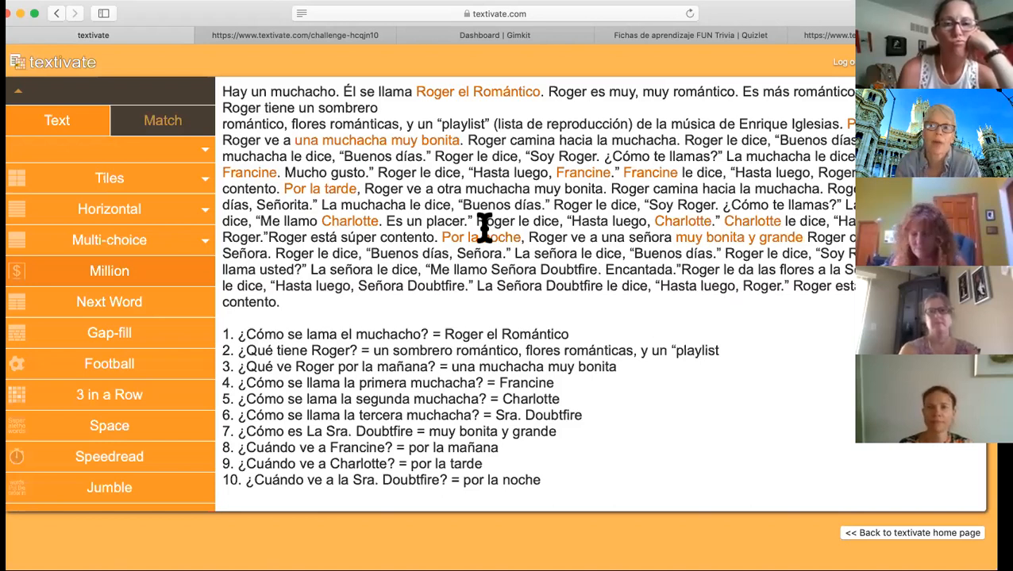
- Start the Next Word activity for the Roger story
{"action": "left_click", "coordinate": [98, 304]}
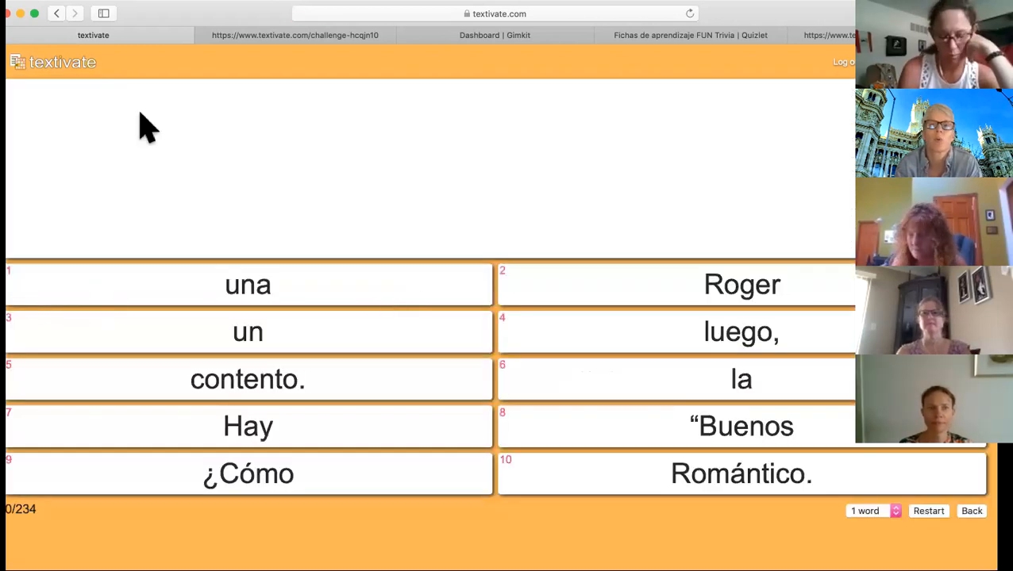